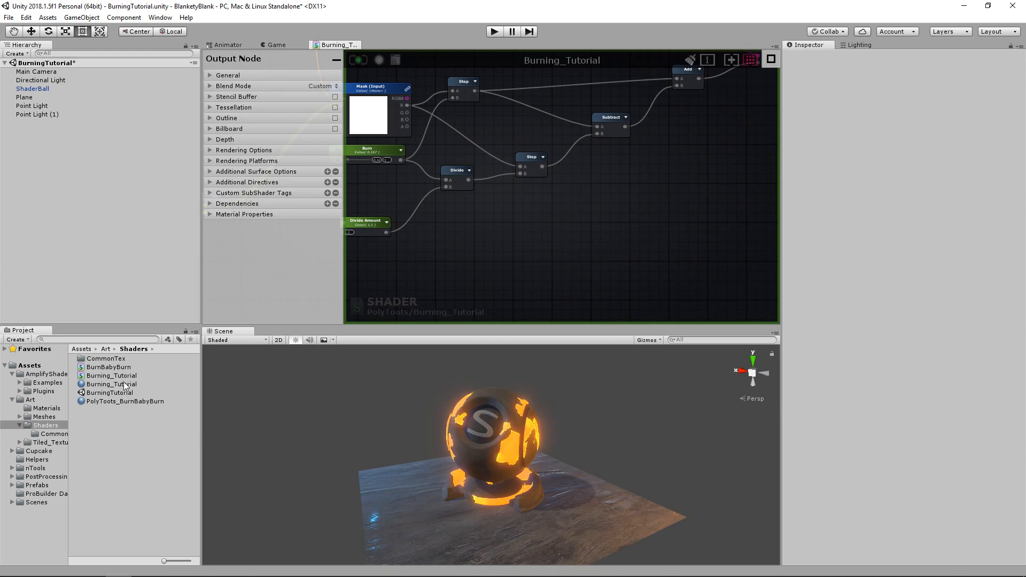
# Select the Burning_Tutorial material and raise its Burn value to about 0.913.
pyautogui.click(122, 384)
pyautogui.moveTo(890, 221); pyautogui.dragTo(974, 224)
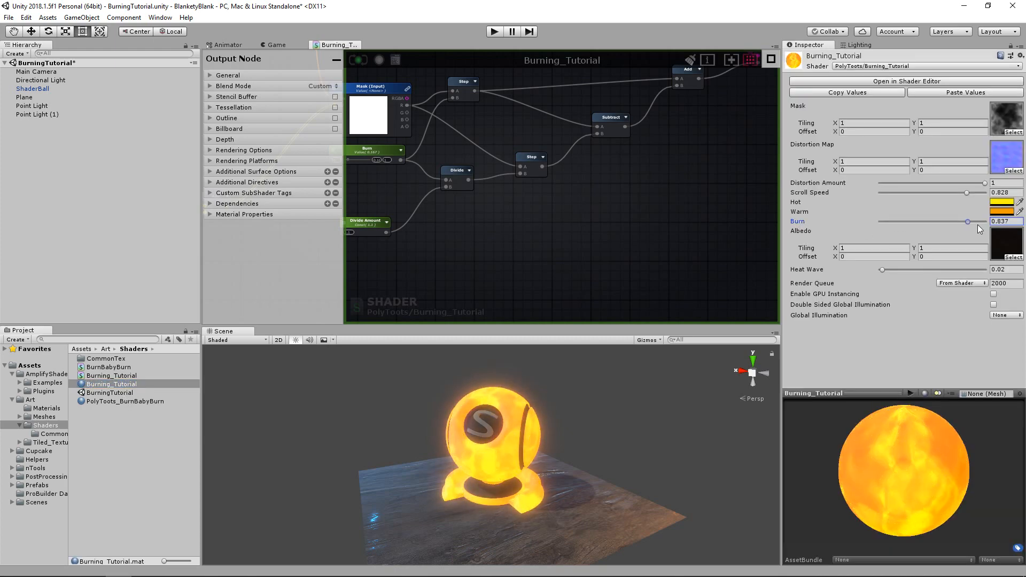
pyautogui.press('alt')
pyautogui.keyDown('alt'); pyautogui.moveTo(510, 423); pyautogui.dragTo(641, 406); pyautogui.keyUp('alt')
pyautogui.moveTo(983, 221)
pyautogui.mouseDown()
pyautogui.moveTo(899, 228)
pyautogui.moveTo(976, 219)
pyautogui.mouseUp()
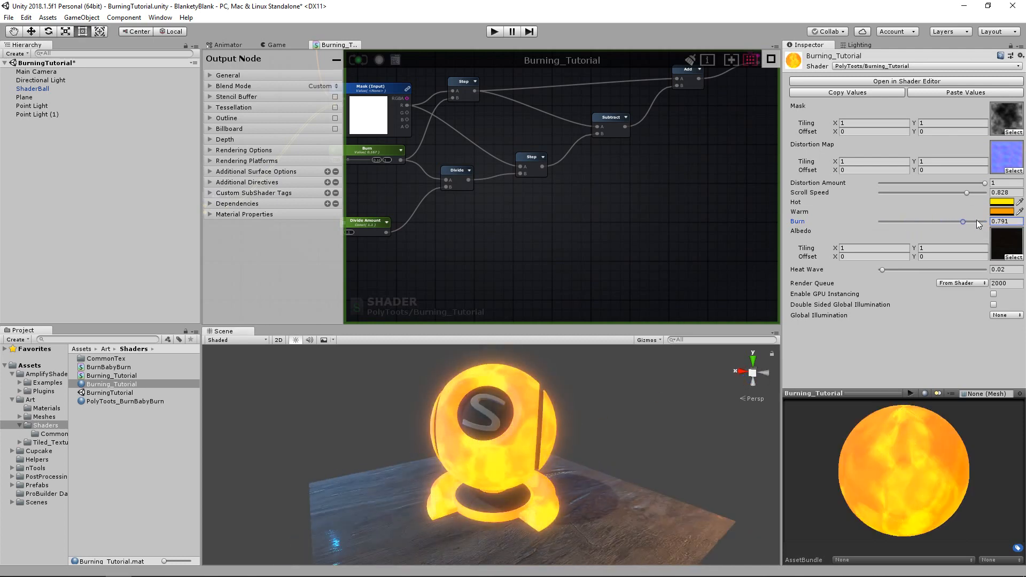
# Add two One Minus nodes to the empty graph area below the Divide and Step nodes.
pyautogui.moveTo(546, 171); pyautogui.dragTo(537, 226, button='middle')
pyautogui.scroll(-3, 575, 210)
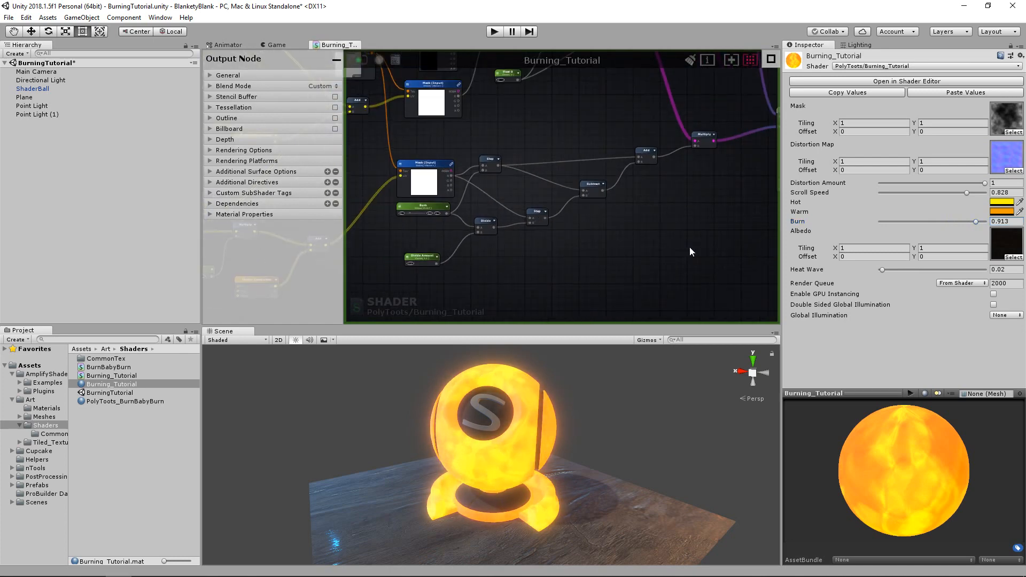
pyautogui.scroll(2, 687, 247)
pyautogui.moveTo(586, 265); pyautogui.dragTo(635, 211, button='middle')
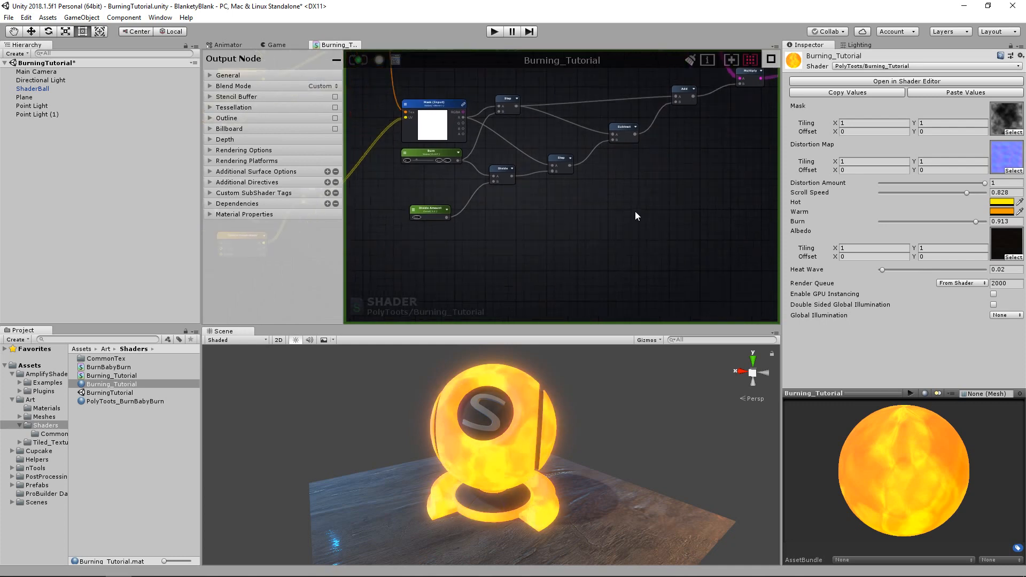
pyautogui.scroll(1, 565, 191)
pyautogui.moveTo(564, 199); pyautogui.dragTo(546, 221, button='middle')
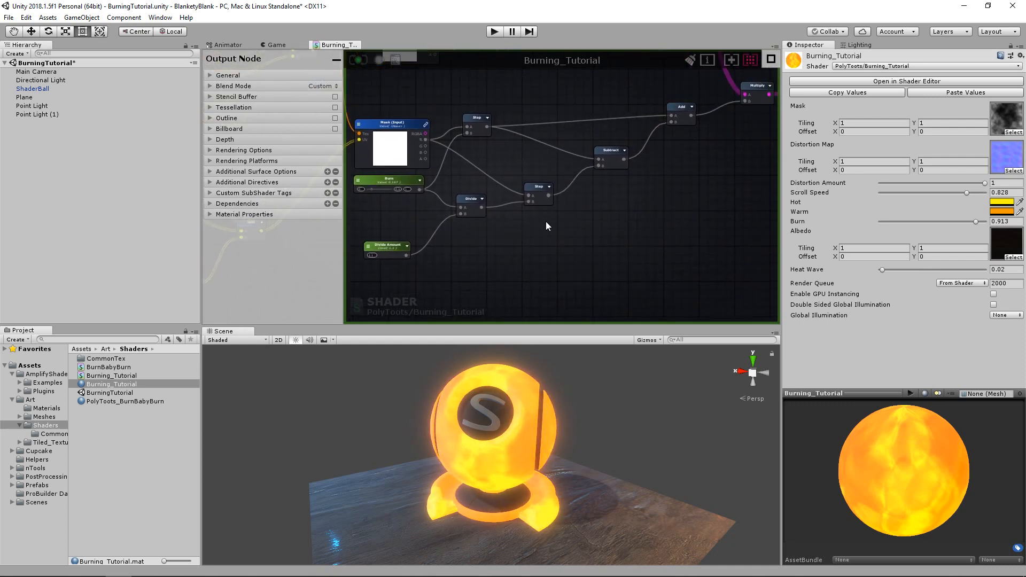
pyautogui.moveTo(598, 240); pyautogui.dragTo(552, 209, button='middle')
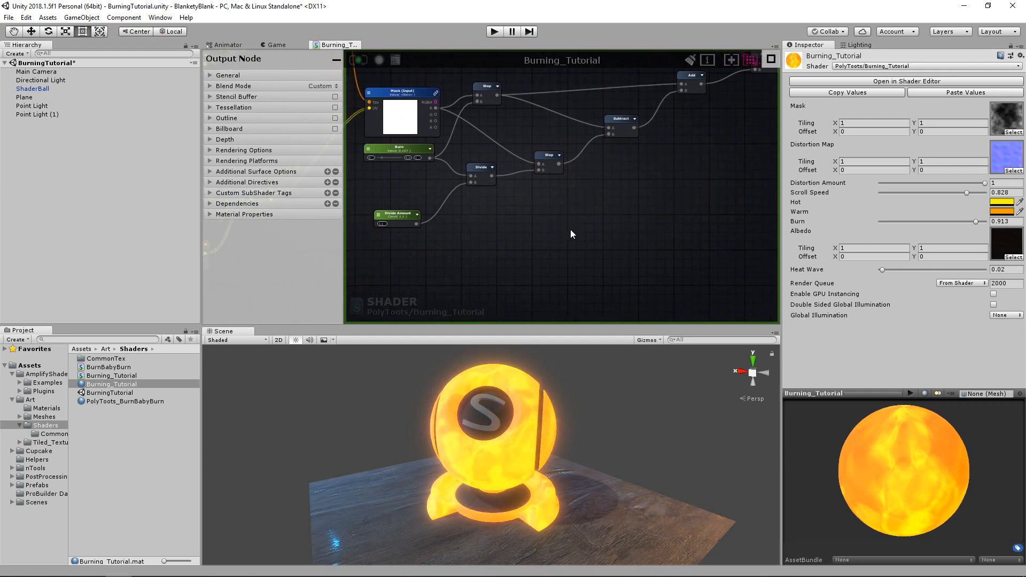
pyautogui.click(569, 229)
pyautogui.moveTo(571, 232); pyautogui.dragTo(563, 185)
pyautogui.moveTo(534, 242); pyautogui.dragTo(533, 248)
pyautogui.moveTo(565, 188); pyautogui.dragTo(543, 208)
# Move the One Minus nodes further down and turn on previews for all nodes in the graph.
pyautogui.moveTo(434, 141); pyautogui.dragTo(459, 209, button='middle')
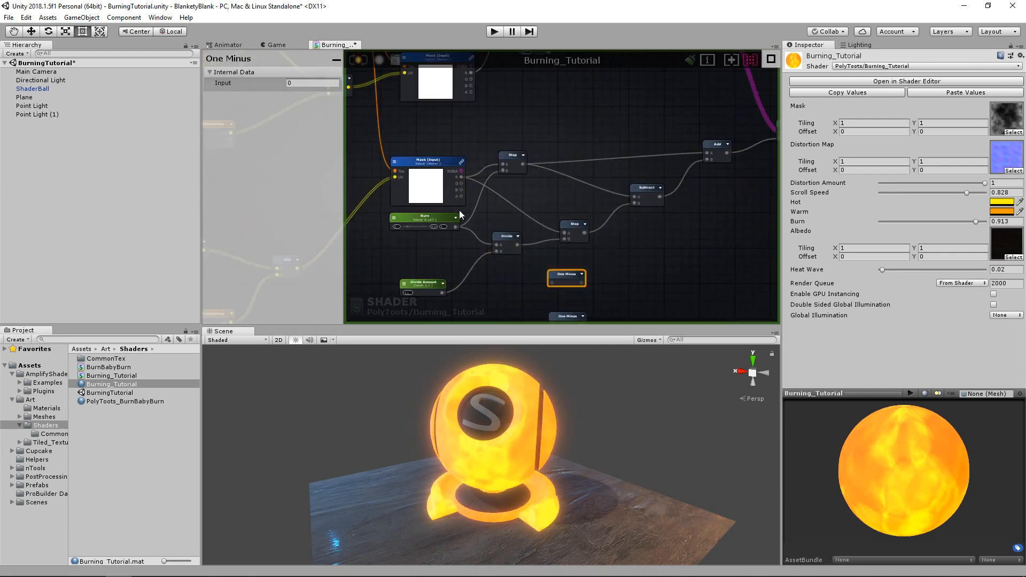
pyautogui.moveTo(577, 191); pyautogui.dragTo(580, 82, button='middle')
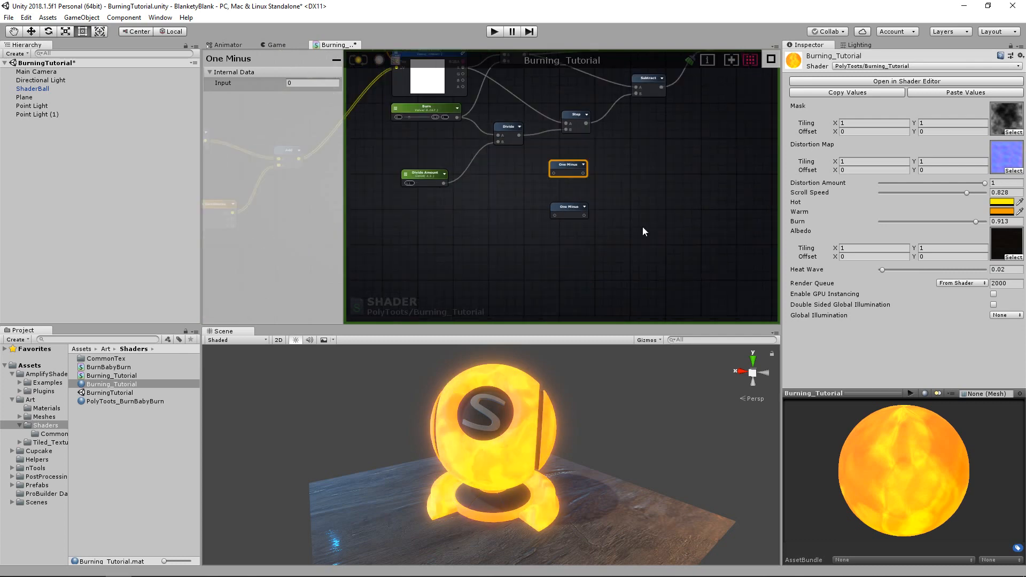
pyautogui.moveTo(631, 256); pyautogui.dragTo(598, 280)
pyautogui.click(636, 217)
pyautogui.press('p')
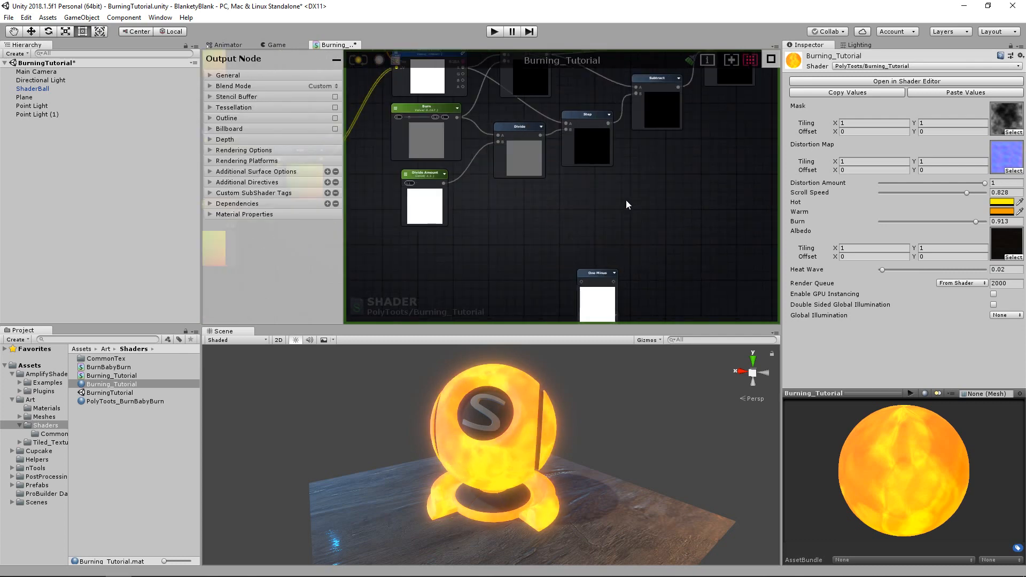
# Nudge the existing Step and Subtract nodes to tidy their spacing around the enlarged previews.
pyautogui.moveTo(589, 159); pyautogui.dragTo(568, 226, button='middle')
pyautogui.moveTo(499, 117); pyautogui.dragTo(492, 117)
pyautogui.moveTo(628, 146); pyautogui.dragTo(630, 143)
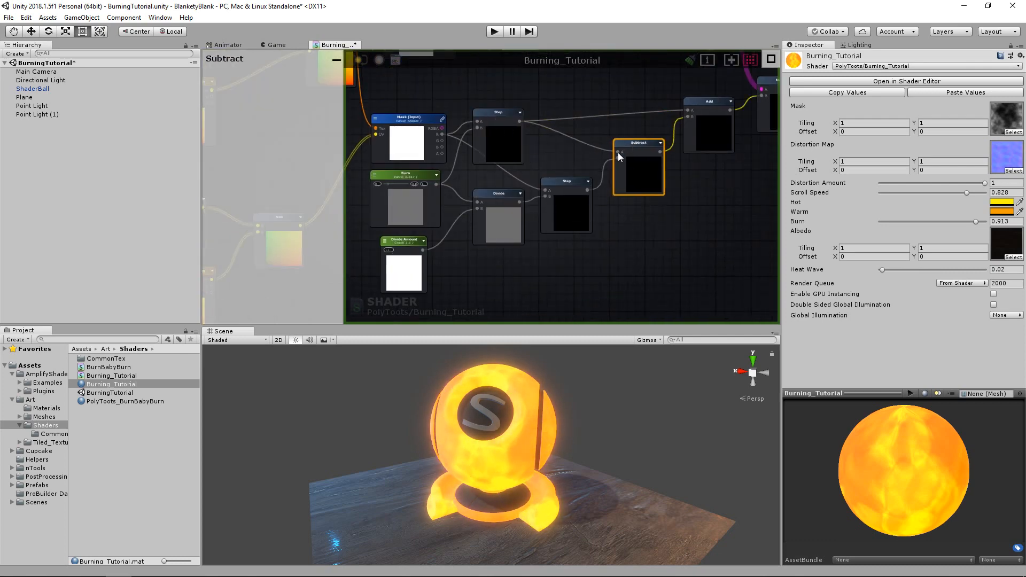
pyautogui.moveTo(567, 182); pyautogui.dragTo(569, 175)
pyautogui.click(710, 105)
pyautogui.moveTo(626, 174); pyautogui.dragTo(666, 198, button='middle')
pyautogui.click(604, 265)
# Bring the two overlapping One Minus nodes closer to the network and separate them vertically.
pyautogui.scroll(-3, 605, 265)
pyautogui.moveTo(471, 212); pyautogui.dragTo(683, 162, button='middle')
pyautogui.moveTo(766, 147); pyautogui.dragTo(554, 176, button='middle')
pyautogui.moveTo(729, 234); pyautogui.dragTo(592, 188, button='middle')
pyautogui.scroll(3, 580, 213)
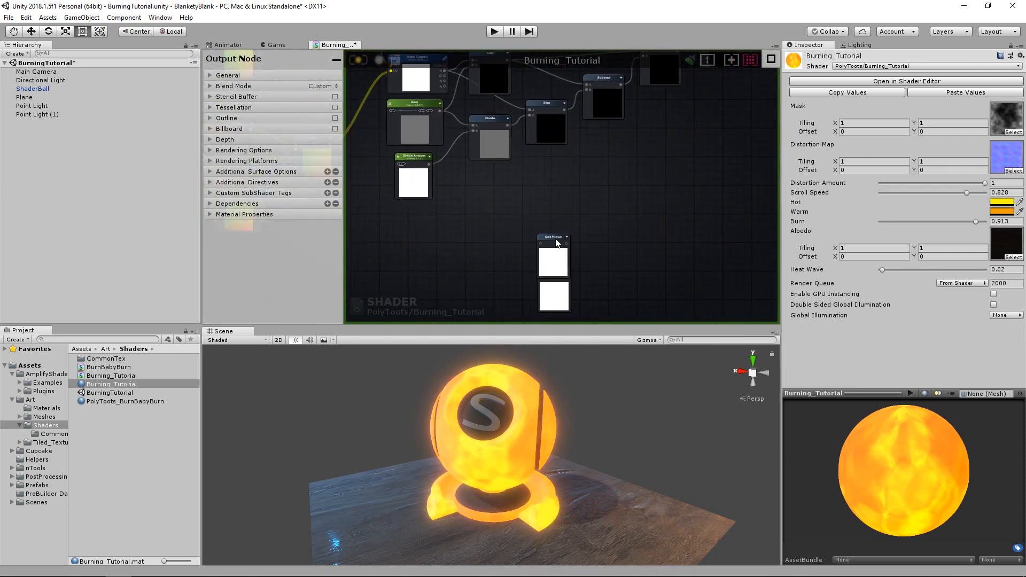
pyautogui.moveTo(561, 245); pyautogui.dragTo(555, 186)
pyautogui.moveTo(553, 273); pyautogui.dragTo(533, 243)
pyautogui.scroll(2, 582, 228)
# Undock the shader graph editor into a floating window and enlarge it up to the Inspector.
pyautogui.moveTo(335, 45); pyautogui.dragTo(436, 193)
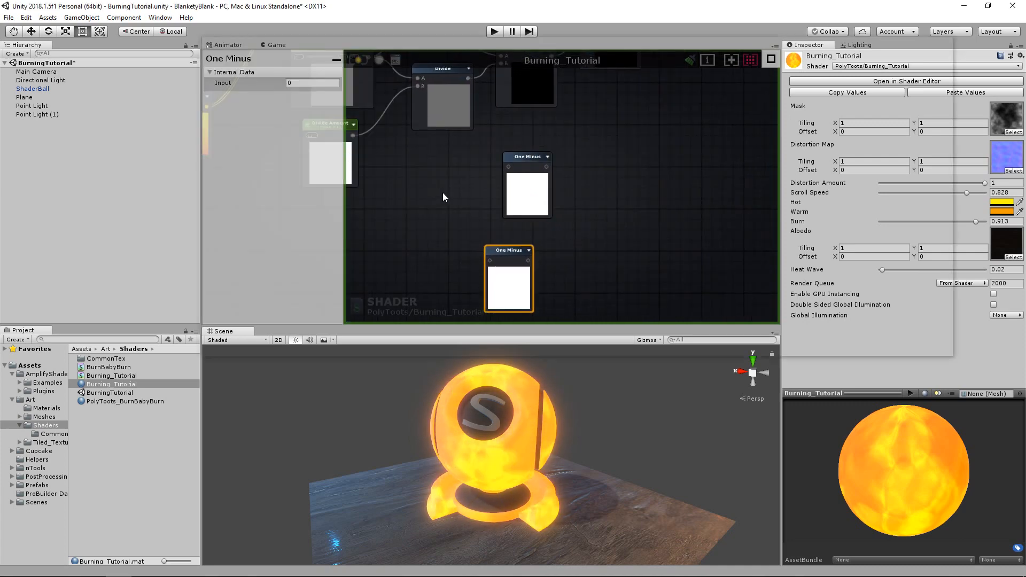
pyautogui.moveTo(294, 48); pyautogui.dragTo(154, 37)
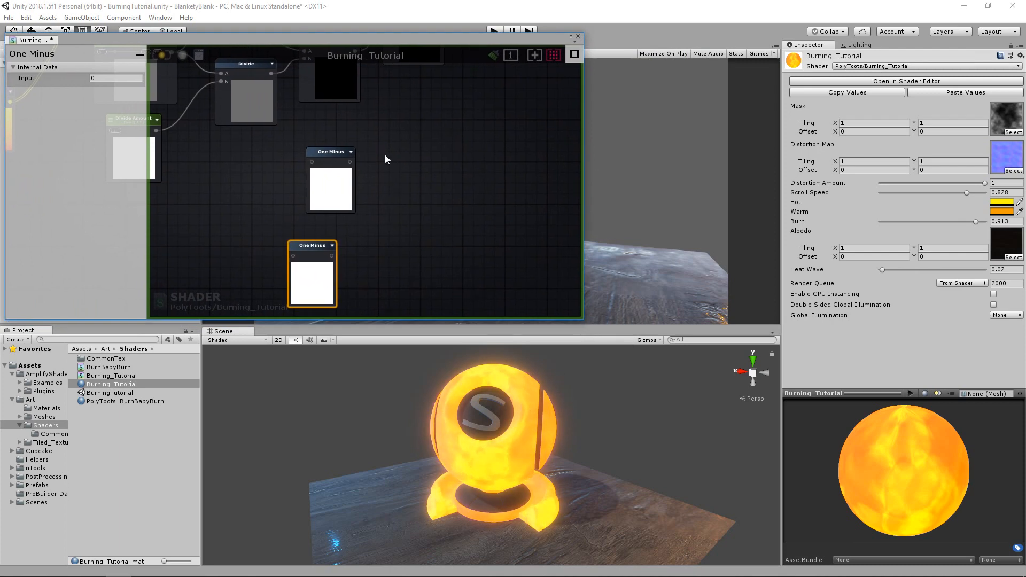
pyautogui.moveTo(583, 319); pyautogui.dragTo(784, 348)
# Move both One Minus nodes away from the Divide node to leave room for connections.
pyautogui.moveTo(418, 247); pyautogui.dragTo(602, 237, button='middle')
pyautogui.click(600, 239)
pyautogui.moveTo(573, 179); pyautogui.dragTo(526, 228, button='middle')
pyautogui.scroll(-2, 526, 228)
pyautogui.moveTo(479, 208); pyautogui.dragTo(568, 193)
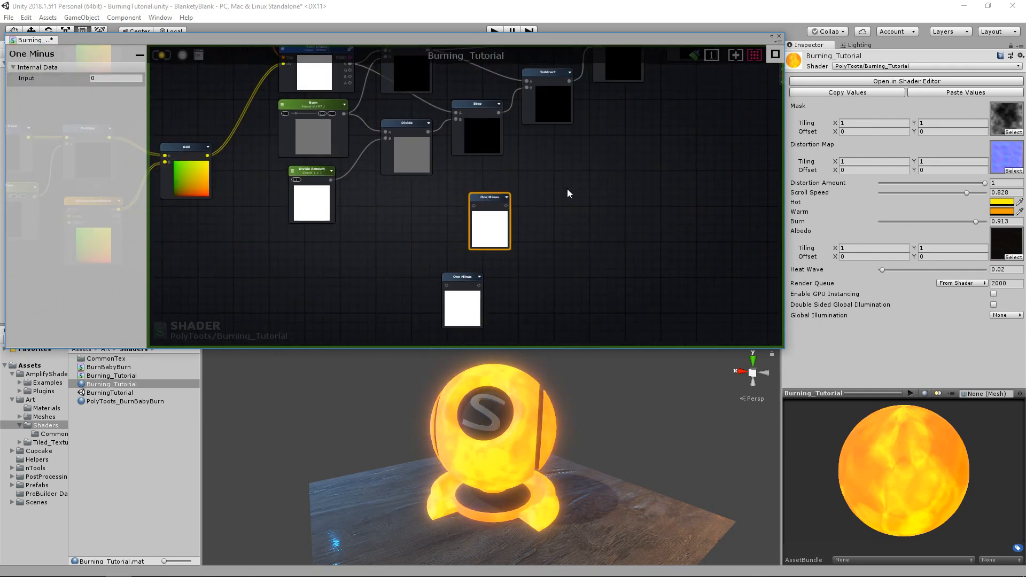
pyautogui.moveTo(463, 273); pyautogui.dragTo(603, 275)
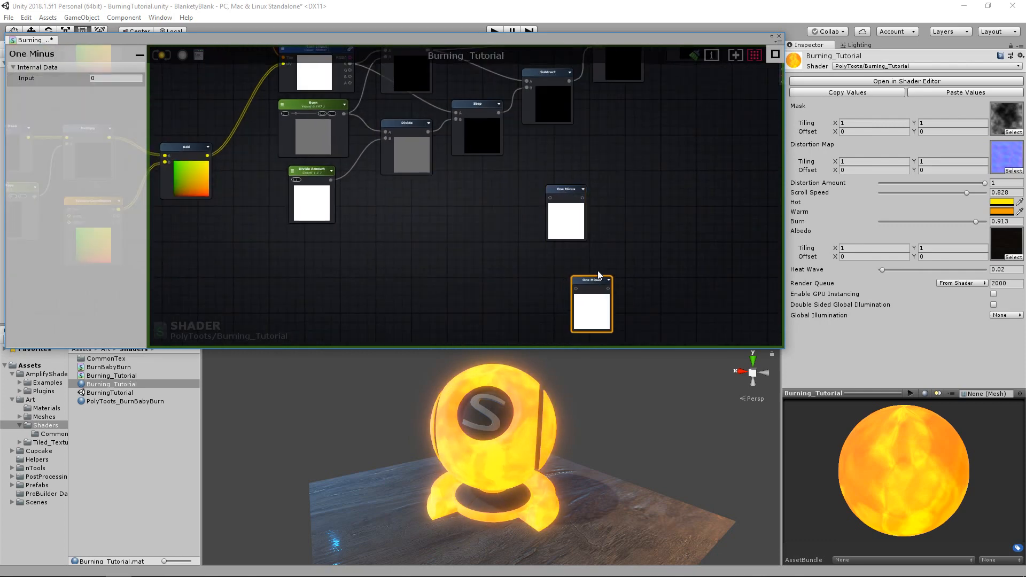
# Connect the Burn output to the upper One Minus node and the Divide output to the lower one.
pyautogui.moveTo(412, 178); pyautogui.dragTo(399, 209, button='middle')
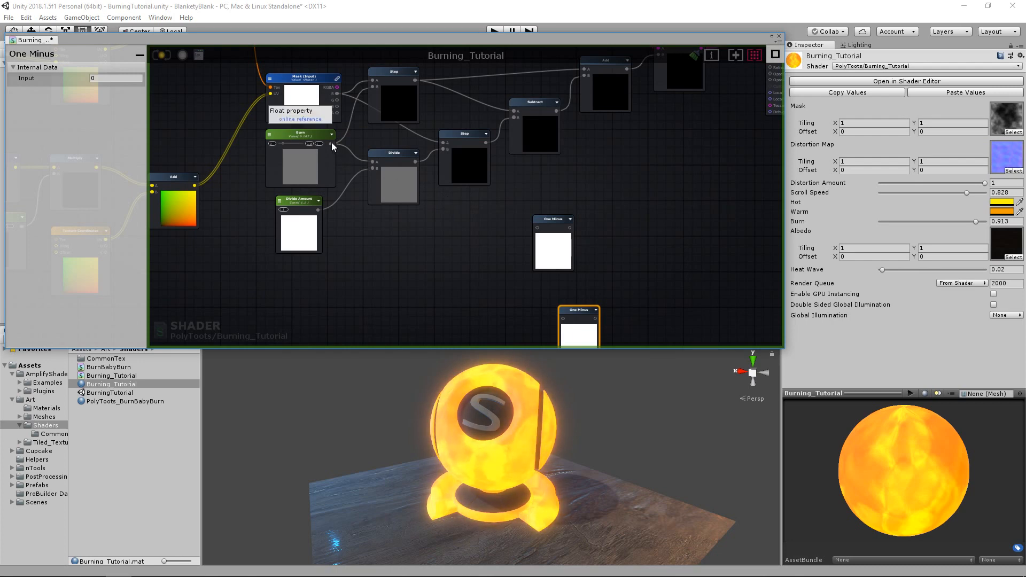
pyautogui.moveTo(332, 142)
pyautogui.mouseDown()
pyautogui.moveTo(472, 215)
pyautogui.moveTo(538, 228)
pyautogui.moveTo(523, 213)
pyautogui.mouseUp()
pyautogui.moveTo(557, 255); pyautogui.dragTo(588, 218, button='middle')
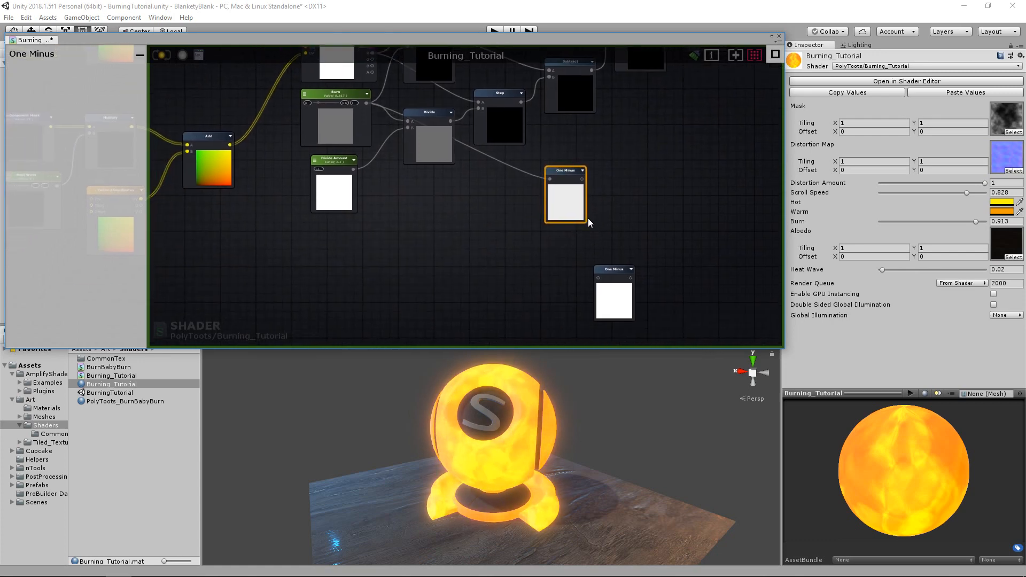
pyautogui.moveTo(600, 267); pyautogui.dragTo(553, 252)
pyautogui.scroll(-1, 561, 247)
pyautogui.scroll(3, 377, 197)
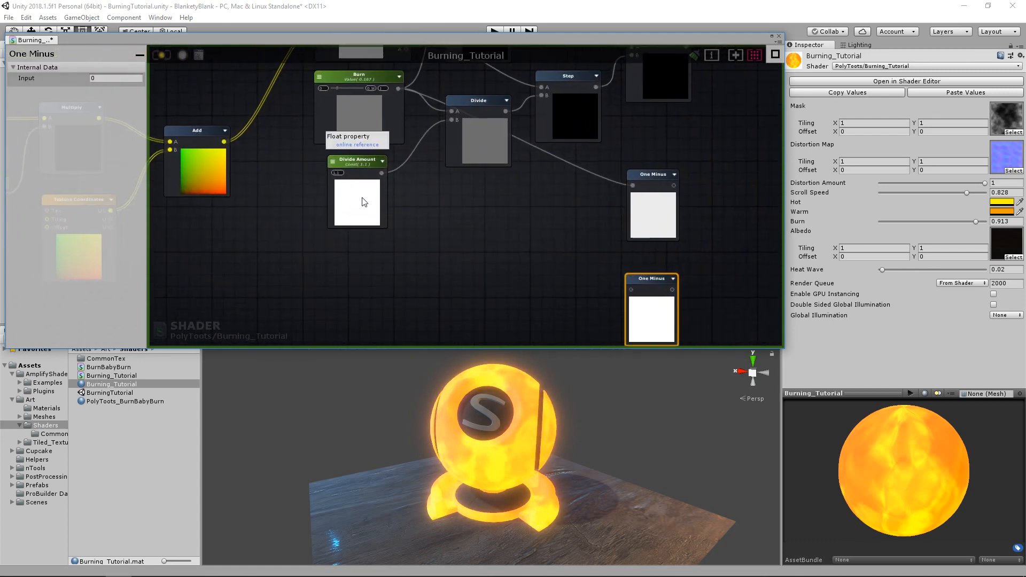
pyautogui.moveTo(447, 163); pyautogui.dragTo(363, 217, button='middle')
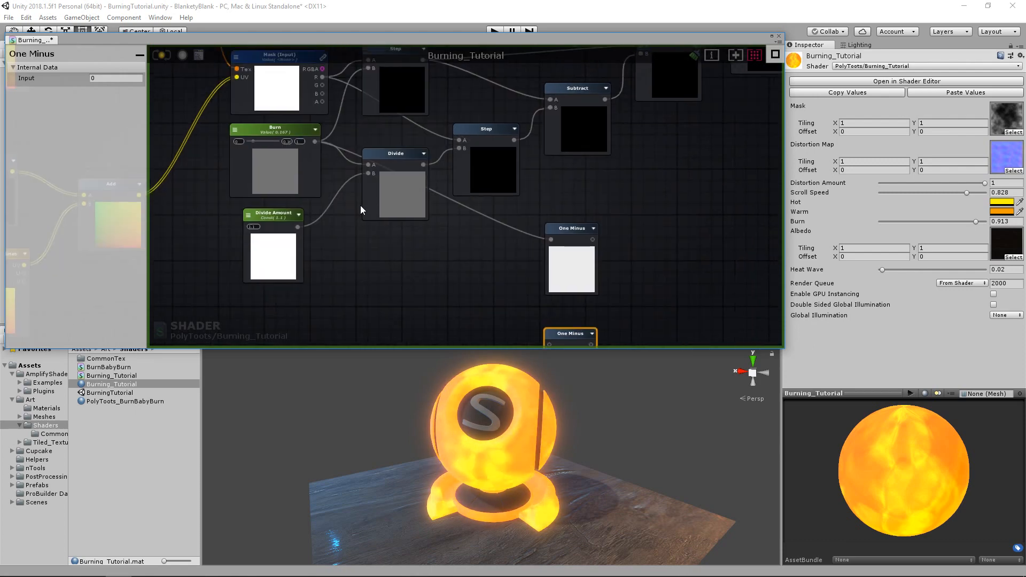
pyautogui.moveTo(495, 140); pyautogui.dragTo(447, 73, button='middle')
pyautogui.moveTo(376, 98); pyautogui.dragTo(503, 278)
# Rearrange the One Minus nodes so the Divide-fed one sits above the Burn-fed one.
pyautogui.moveTo(337, 163); pyautogui.dragTo(341, 212, button='middle')
pyautogui.moveTo(419, 102); pyautogui.dragTo(410, 163, button='middle')
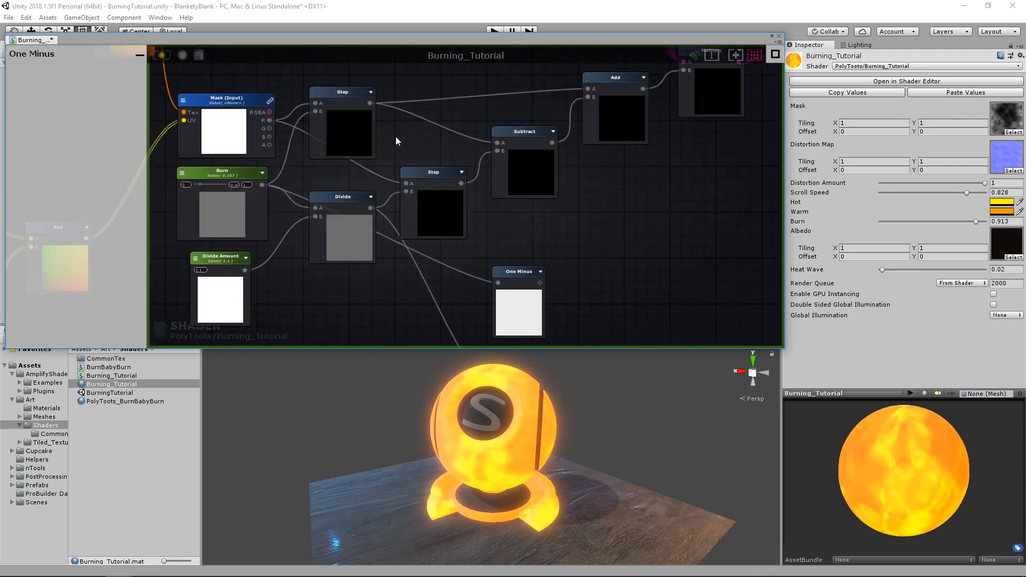
pyautogui.scroll(-1, 520, 240)
pyautogui.moveTo(516, 225); pyautogui.dragTo(511, 161, button='middle')
pyautogui.moveTo(512, 207); pyautogui.dragTo(479, 210)
pyautogui.moveTo(480, 214); pyautogui.dragTo(618, 185, button='middle')
pyautogui.moveTo(617, 182); pyautogui.dragTo(562, 254)
pyautogui.moveTo(646, 272); pyautogui.dragTo(613, 195)
pyautogui.moveTo(557, 279); pyautogui.dragTo(562, 319)
pyautogui.moveTo(605, 255); pyautogui.dragTo(603, 252, button='middle')
pyautogui.moveTo(609, 193); pyautogui.dragTo(585, 200)
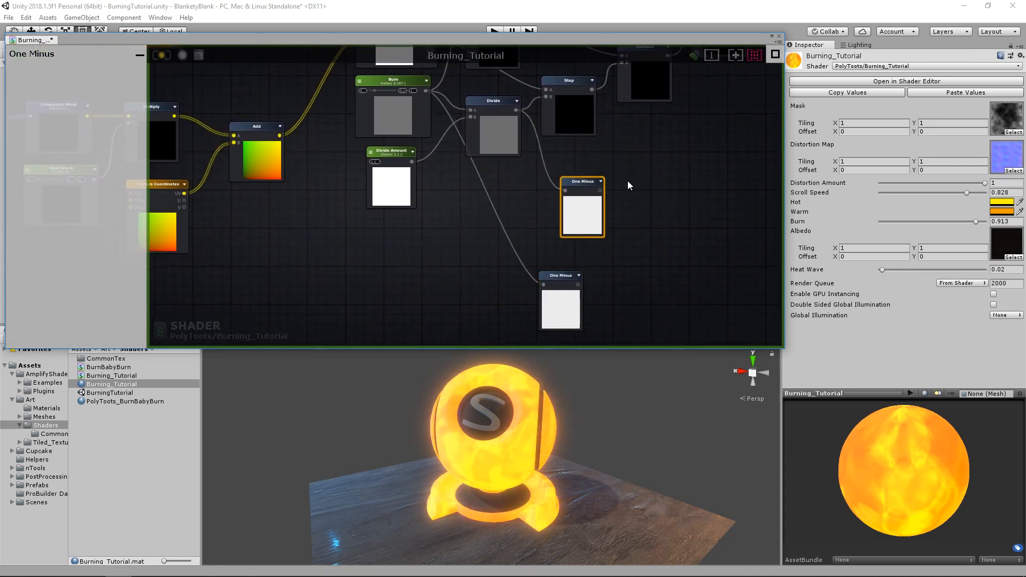
# Add a Step node beside the upper One Minus node and place a duplicate beside the lower one.
pyautogui.moveTo(670, 189); pyautogui.dragTo(611, 199, button='middle')
pyautogui.click(612, 198)
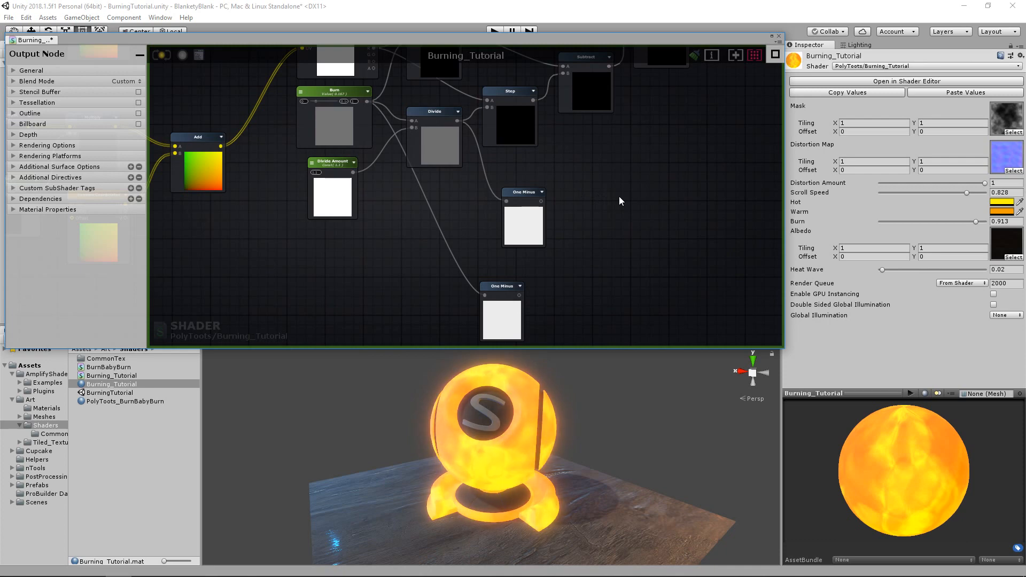
pyautogui.rightClick(618, 197)
pyautogui.write('step')
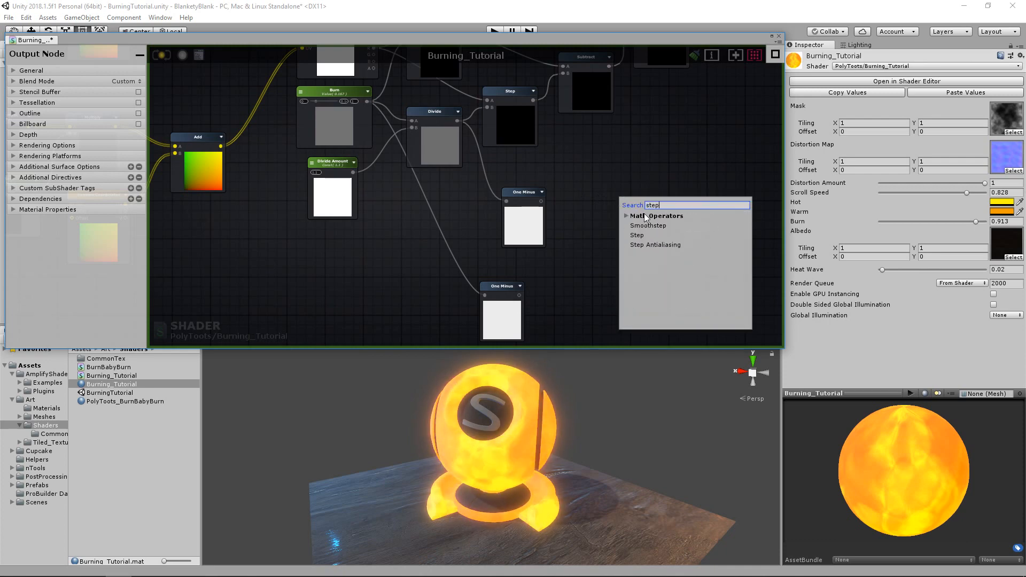
pyautogui.click(643, 236)
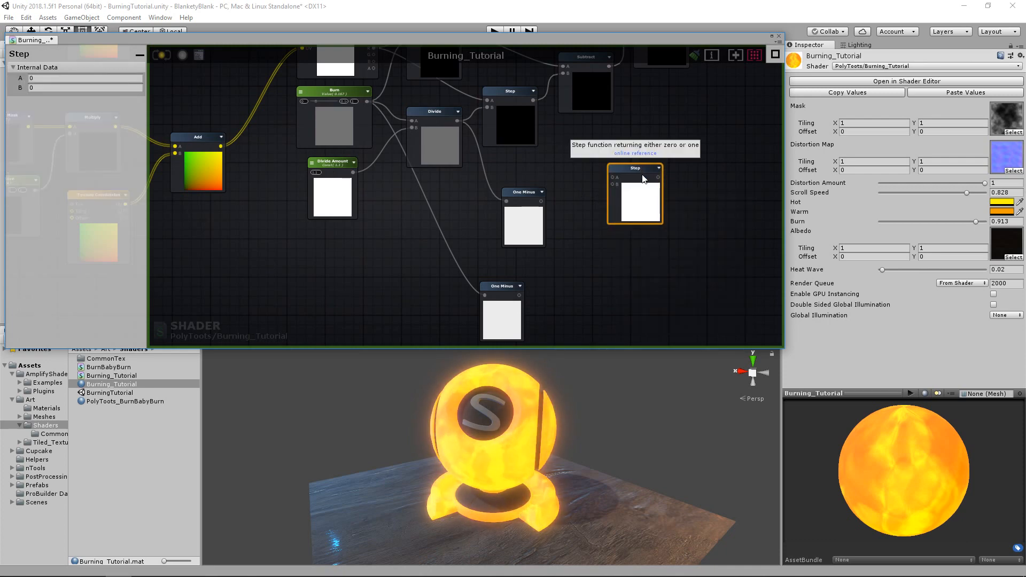
pyautogui.hotkey('ctrl', 'd')
pyautogui.moveTo(697, 248); pyautogui.dragTo(608, 292)
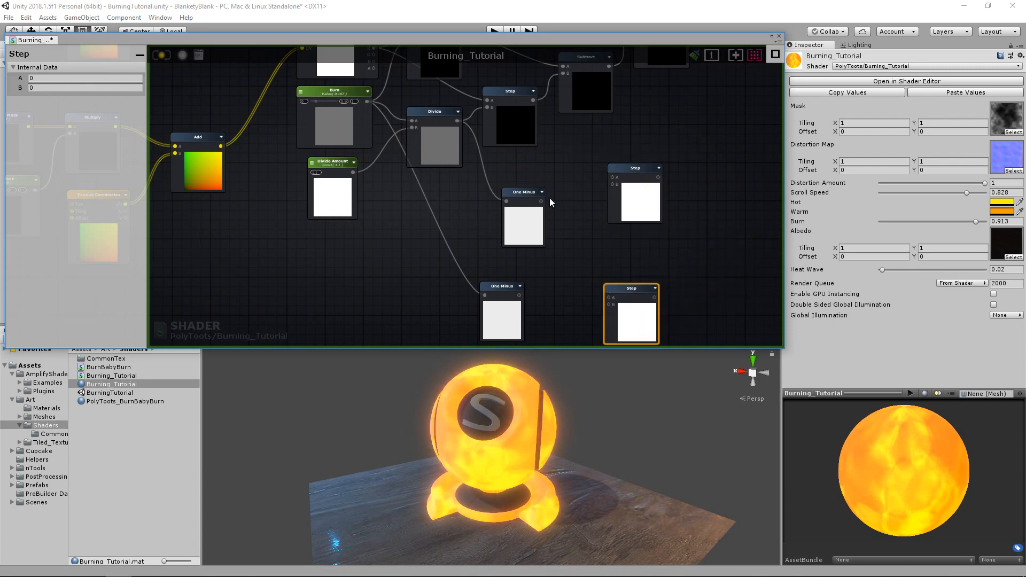
# Connect each One Minus output to input B of its neighbouring Step node, leaving input A free.
pyautogui.moveTo(541, 201); pyautogui.dragTo(612, 177)
pyautogui.moveTo(531, 295); pyautogui.dragTo(518, 254, button='middle')
pyautogui.moveTo(507, 253); pyautogui.dragTo(604, 255)
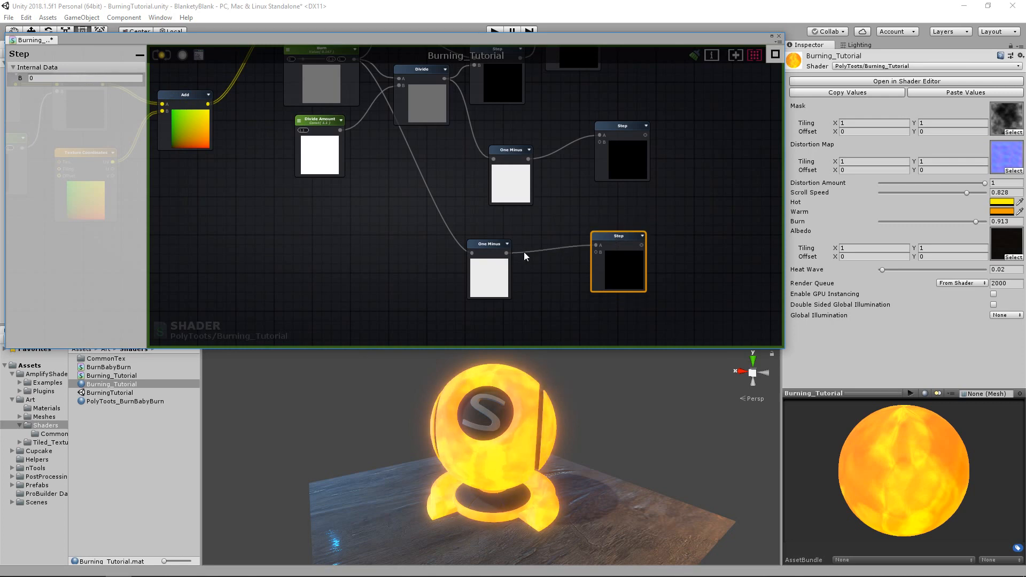
pyautogui.moveTo(508, 254); pyautogui.dragTo(597, 252)
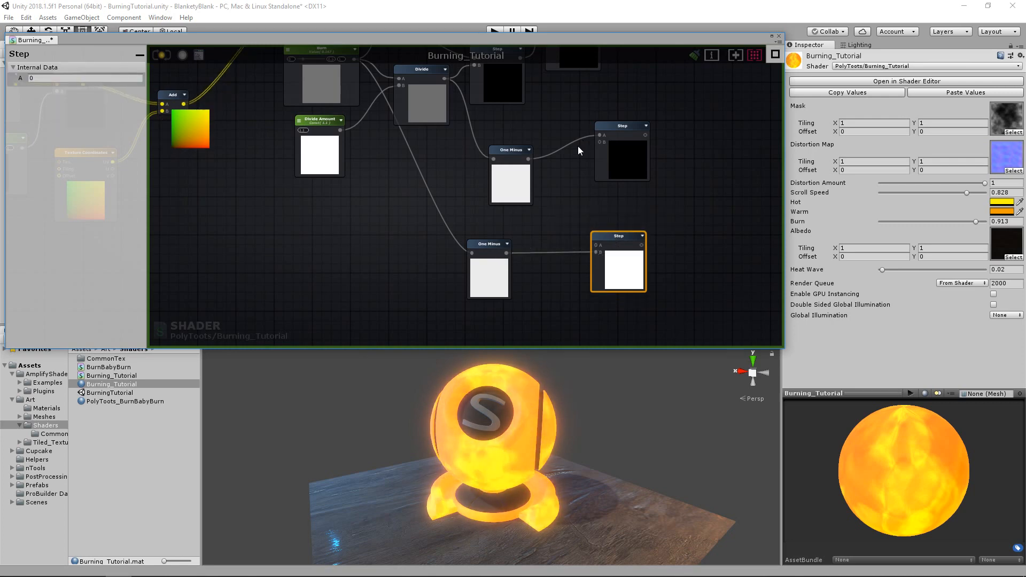
pyautogui.moveTo(529, 158); pyautogui.dragTo(601, 142)
pyautogui.moveTo(600, 135); pyautogui.dragTo(578, 133)
# Connect the R output of the lower Mask sample to input A of both new Step nodes.
pyautogui.moveTo(600, 142); pyautogui.dragTo(613, 190, button='middle')
pyautogui.moveTo(621, 177); pyautogui.dragTo(620, 185)
pyautogui.moveTo(539, 157); pyautogui.dragTo(456, 202, button='middle')
pyautogui.scroll(-1, 427, 184)
pyautogui.scroll(1, 319, 140)
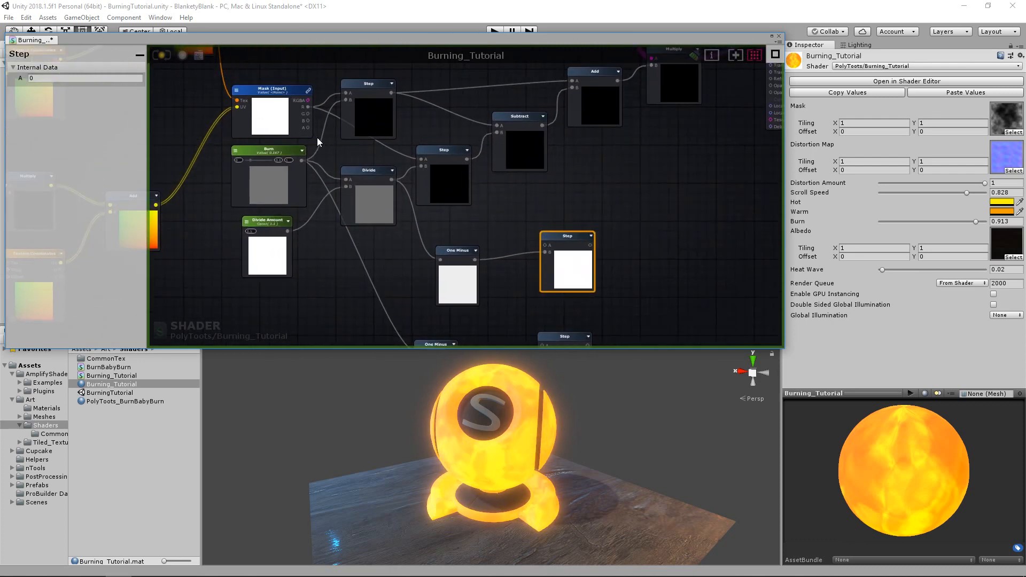
pyautogui.moveTo(309, 107); pyautogui.dragTo(543, 232)
pyautogui.moveTo(555, 254); pyautogui.dragTo(564, 218, button='middle')
pyautogui.moveTo(319, 71); pyautogui.dragTo(550, 283)
# Align the two One Minus nodes and raise the default value on the Burn node's slider.
pyautogui.moveTo(460, 305); pyautogui.dragTo(478, 292)
pyautogui.moveTo(463, 216); pyautogui.dragTo(455, 215)
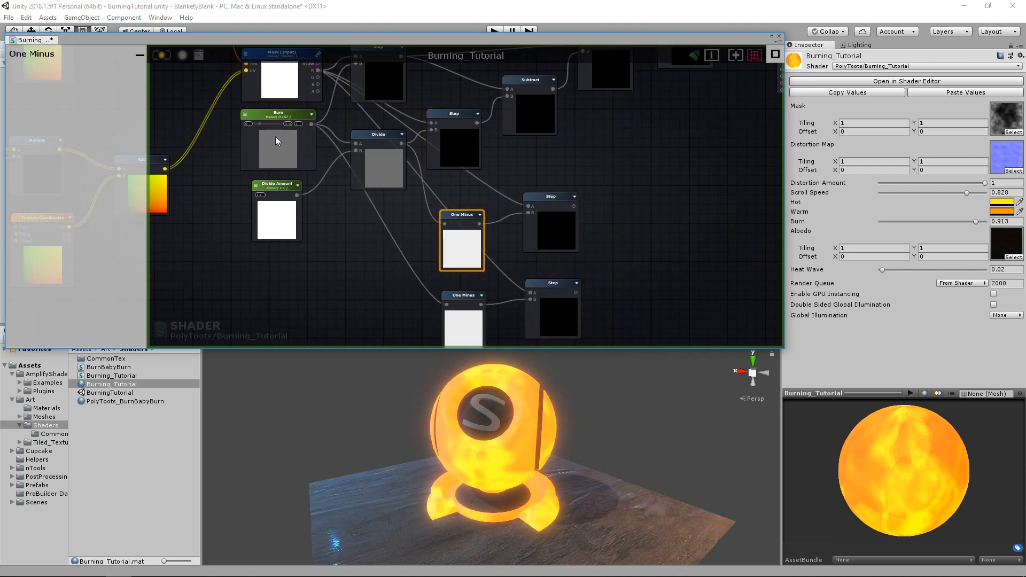
pyautogui.moveTo(412, 172); pyautogui.dragTo(403, 175, button='middle')
pyautogui.moveTo(252, 125)
pyautogui.mouseDown()
pyautogui.moveTo(273, 128)
pyautogui.moveTo(255, 126)
pyautogui.mouseUp()
# Assign the flowmap_Normal texture from the CommonTex folder to the Distortion Map node.
pyautogui.moveTo(327, 117); pyautogui.dragTo(333, 212, button='middle')
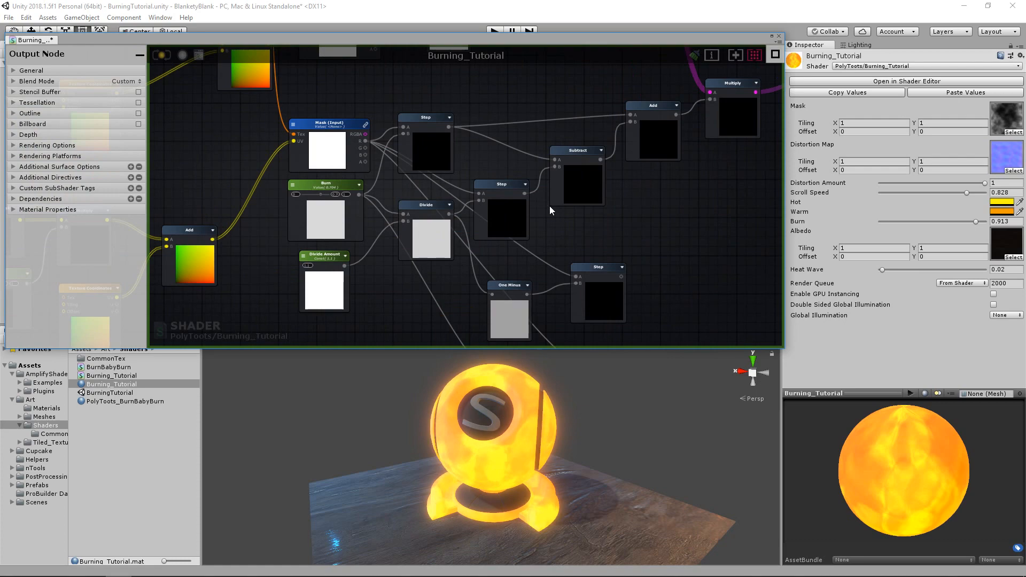
pyautogui.moveTo(401, 174); pyautogui.dragTo(468, 263, button='middle')
pyautogui.moveTo(308, 189); pyautogui.dragTo(392, 263, button='middle')
pyautogui.moveTo(367, 157); pyautogui.dragTo(647, 166, button='middle')
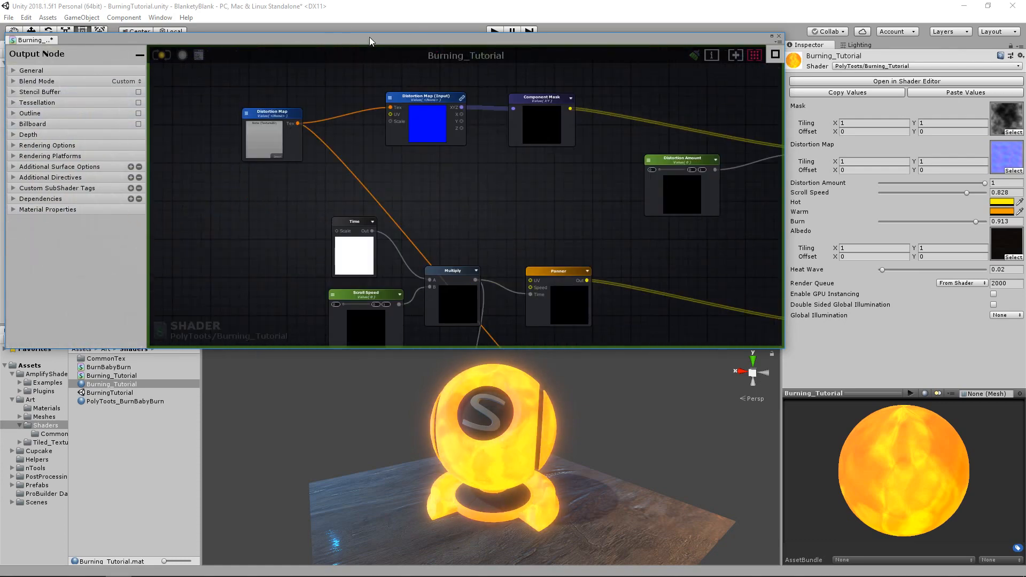
pyautogui.moveTo(370, 37); pyautogui.dragTo(363, 33)
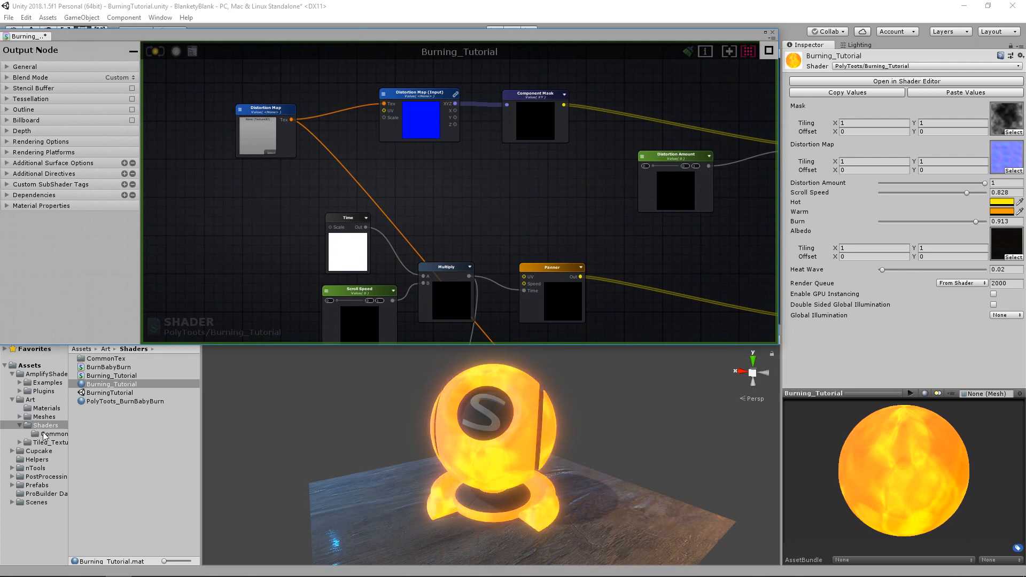
pyautogui.click(47, 433)
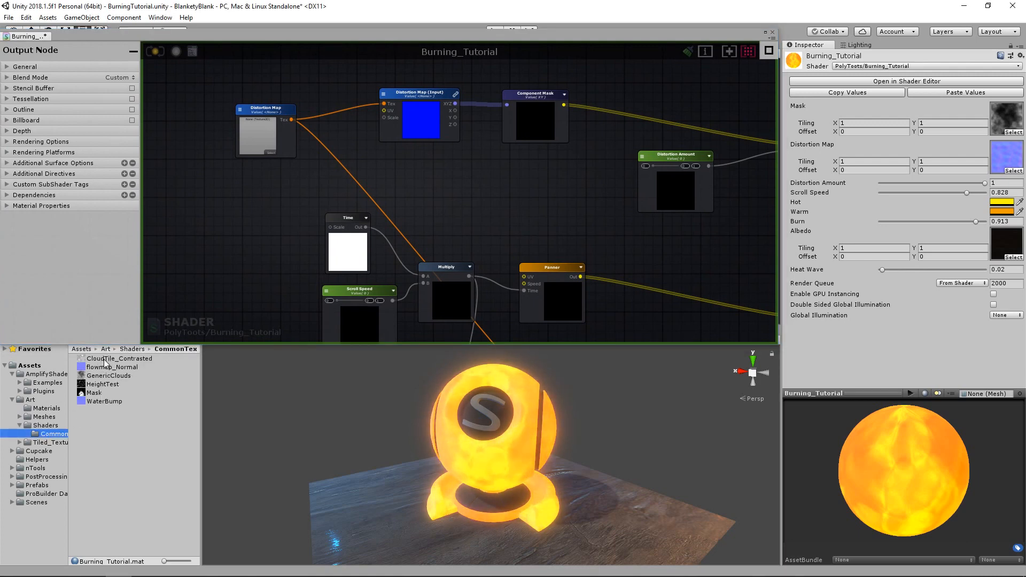
pyautogui.moveTo(106, 366); pyautogui.dragTo(239, 223)
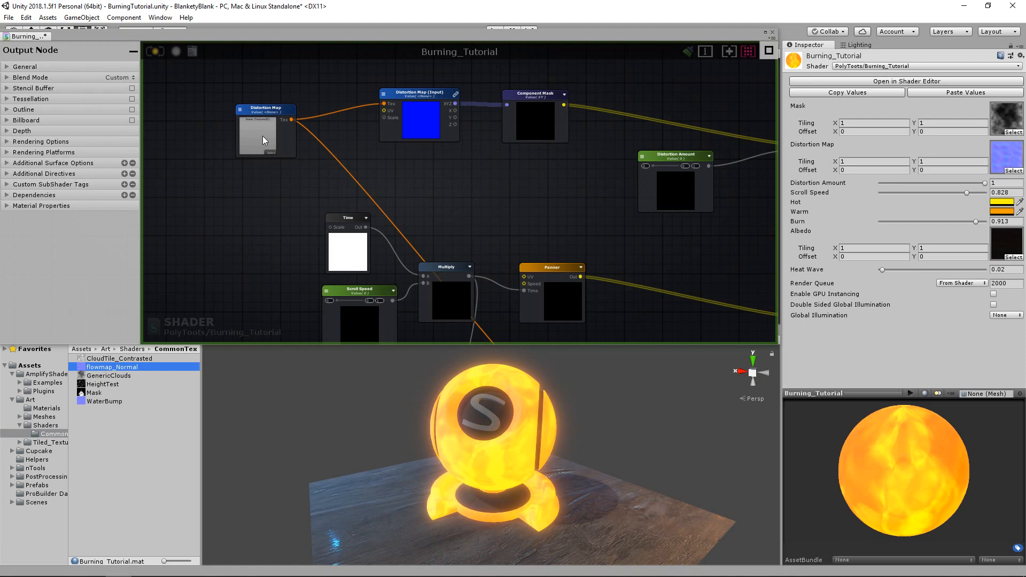
pyautogui.moveTo(262, 137); pyautogui.dragTo(263, 136)
pyautogui.moveTo(707, 286); pyautogui.dragTo(290, 97, button='middle')
pyautogui.moveTo(422, 197); pyautogui.dragTo(345, 268, button='middle')
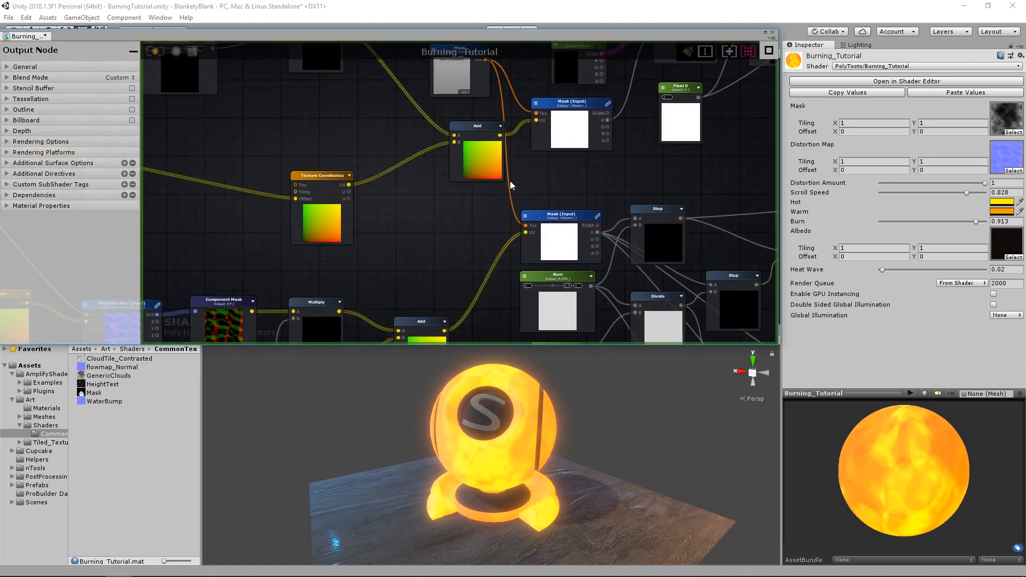
# Assign the GenericClouds texture from the CommonTex folder to the Mask node feeding both Mask samples.
pyautogui.moveTo(449, 69); pyautogui.dragTo(478, 165, button='middle')
pyautogui.moveTo(104, 375); pyautogui.dragTo(480, 163)
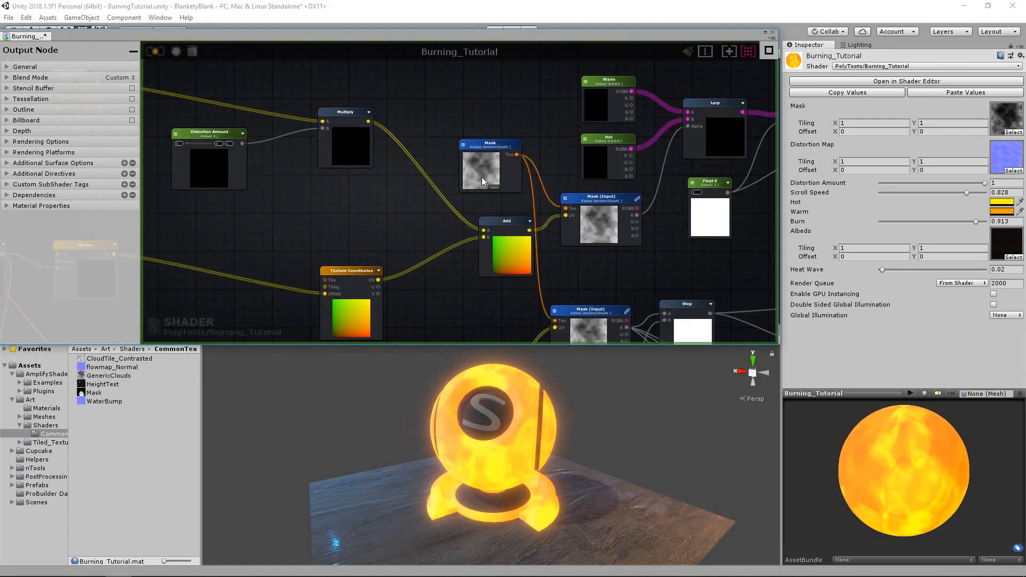
pyautogui.moveTo(582, 233); pyautogui.dragTo(471, 134, button='middle')
pyautogui.moveTo(575, 283)
pyautogui.mouseDown(button='middle')
pyautogui.moveTo(540, 182)
pyautogui.moveTo(466, 162)
pyautogui.mouseUp(button='middle')
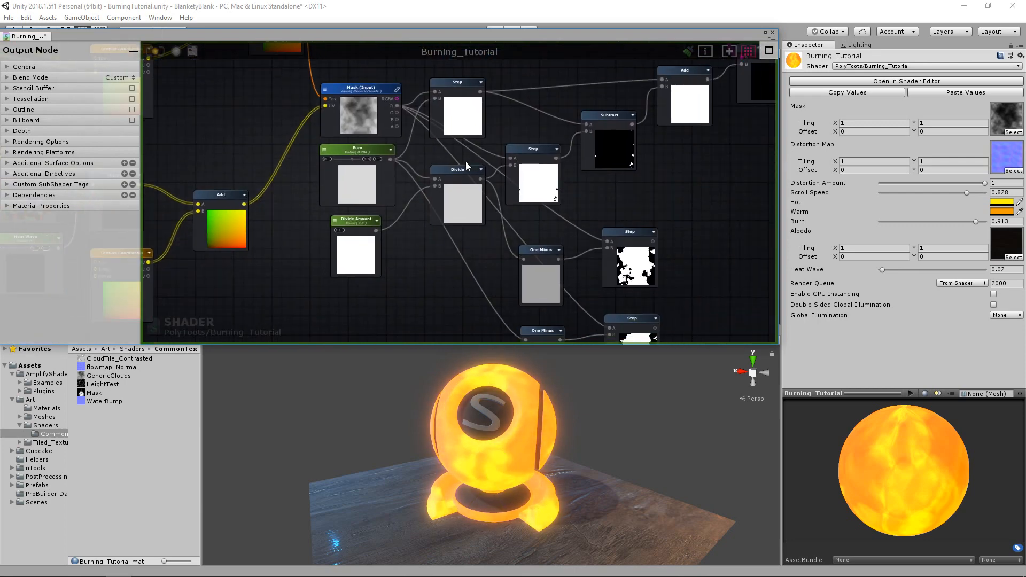
pyautogui.moveTo(599, 236)
pyautogui.mouseDown(button='middle')
pyautogui.moveTo(527, 148)
pyautogui.moveTo(592, 182)
pyautogui.moveTo(583, 250)
pyautogui.mouseUp(button='middle')
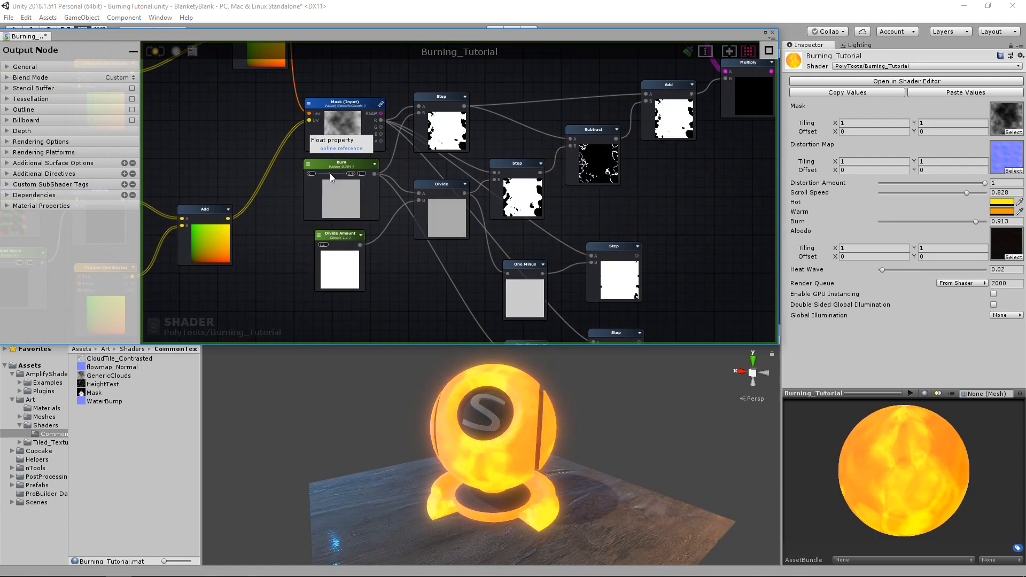
# Adjust the default value on the Burn node's slider and tidy the positions of the two One Minus nodes and the upper new Step node.
pyautogui.moveTo(643, 124); pyautogui.dragTo(608, 133, button='middle')
pyautogui.moveTo(293, 182)
pyautogui.mouseDown()
pyautogui.moveTo(283, 181)
pyautogui.moveTo(300, 181)
pyautogui.mouseUp()
pyautogui.moveTo(574, 281); pyautogui.dragTo(500, 193, button='middle')
pyautogui.moveTo(412, 192); pyautogui.dragTo(409, 180)
pyautogui.moveTo(417, 270); pyautogui.dragTo(412, 265)
pyautogui.moveTo(505, 178); pyautogui.dragTo(502, 195, button='middle')
pyautogui.moveTo(502, 203); pyautogui.dragTo(503, 212)
pyautogui.moveTo(333, 141); pyautogui.dragTo(336, 145, button='middle')
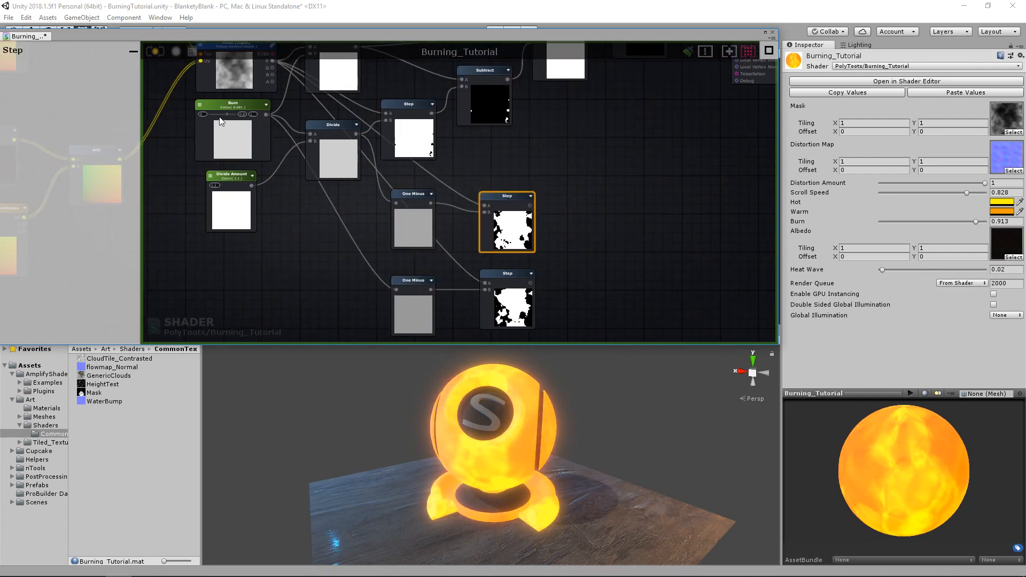
# Raise the Burn node's default value to 1 and examine the Divide Amount settings against the inverted Step previews.
pyautogui.moveTo(228, 117); pyautogui.dragTo(250, 118)
pyautogui.moveTo(244, 109); pyautogui.dragTo(364, 145, button='middle')
pyautogui.scroll(3, 363, 141)
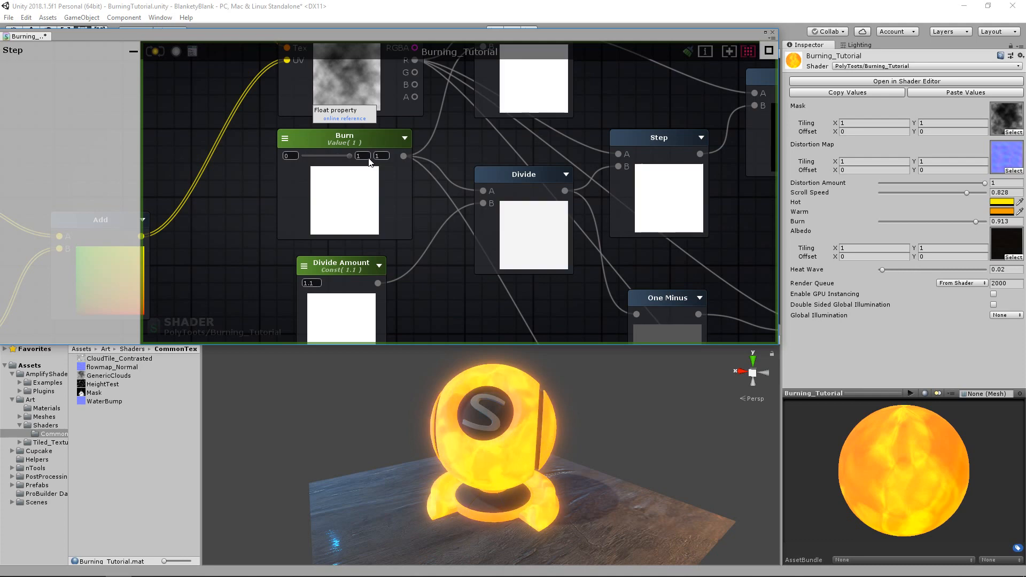
pyautogui.click(342, 262)
pyautogui.moveTo(769, 299); pyautogui.dragTo(559, 179, button='middle')
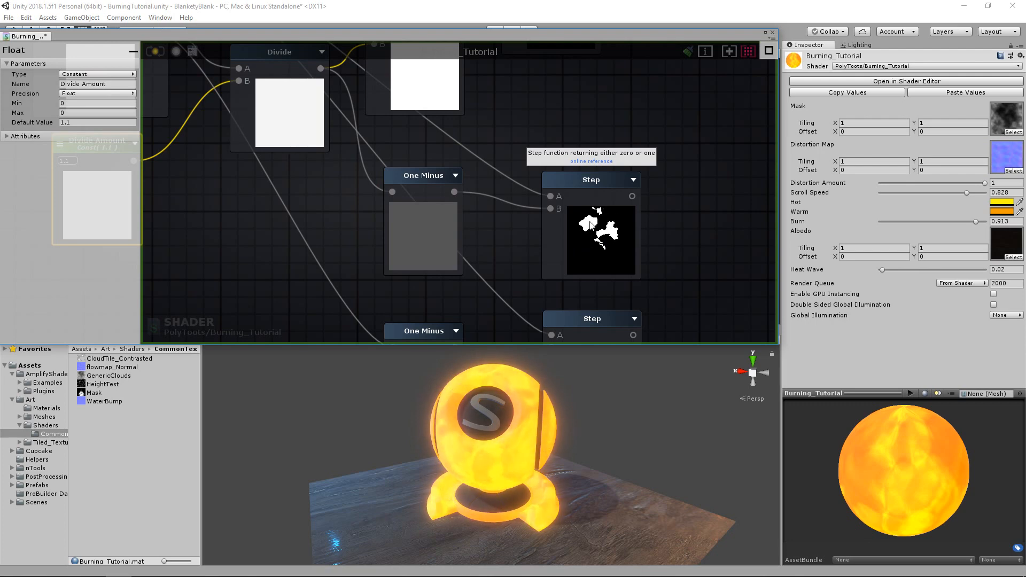
pyautogui.moveTo(266, 151)
pyautogui.mouseDown(button='middle')
pyautogui.moveTo(584, 238)
pyautogui.moveTo(429, 189)
pyautogui.mouseUp(button='middle')
pyautogui.scroll(-1, 573, 211)
pyautogui.scroll(-1, 572, 215)
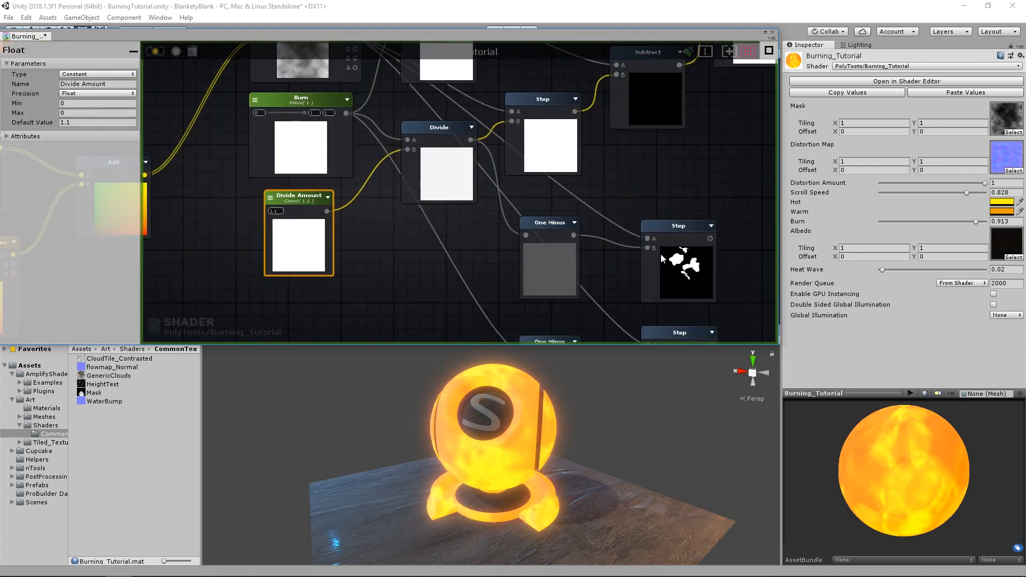
pyautogui.moveTo(716, 282); pyautogui.dragTo(678, 219, button='middle')
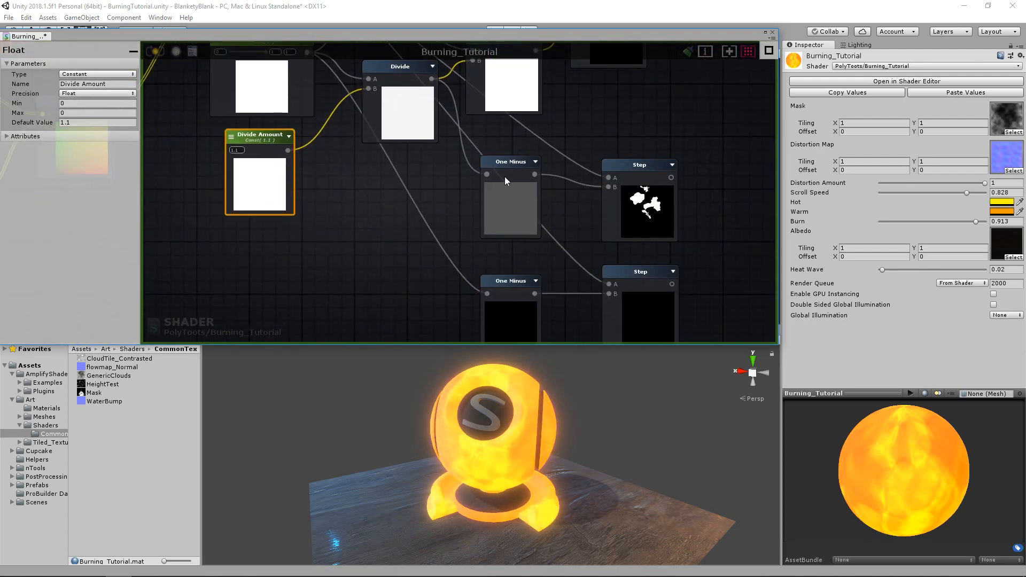
pyautogui.moveTo(401, 135); pyautogui.dragTo(431, 201, button='middle')
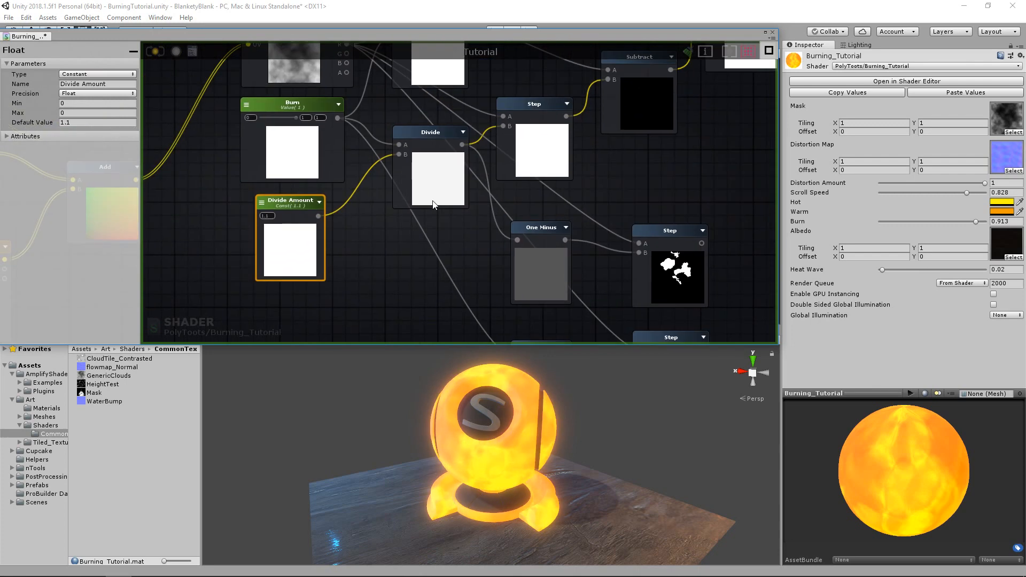
# Set the Burn node's maximum to 1.1 and test its slider up to 1.1 and back to about 0.99.
pyautogui.click(303, 105)
pyautogui.click(78, 154)
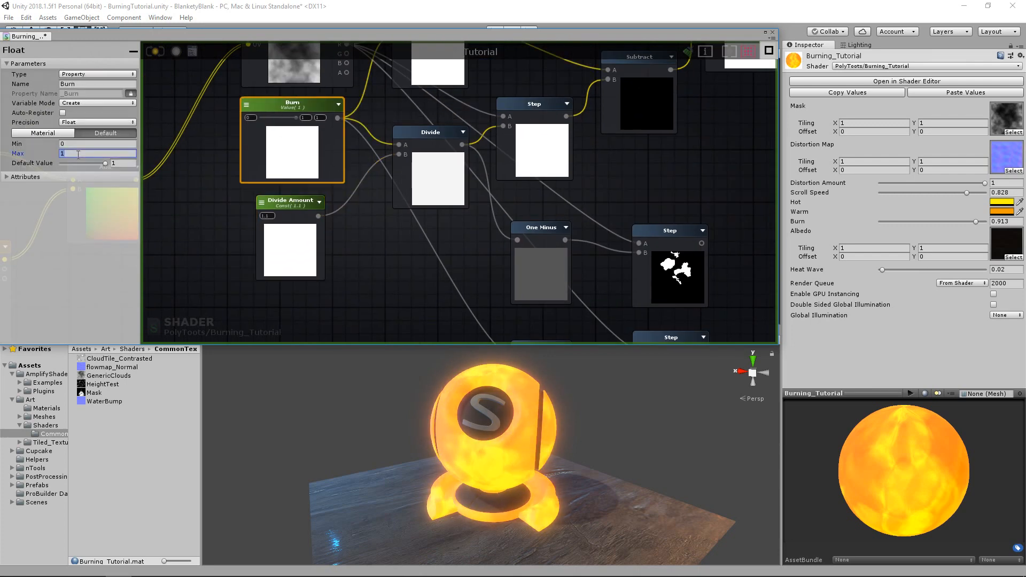
pyautogui.click(283, 204)
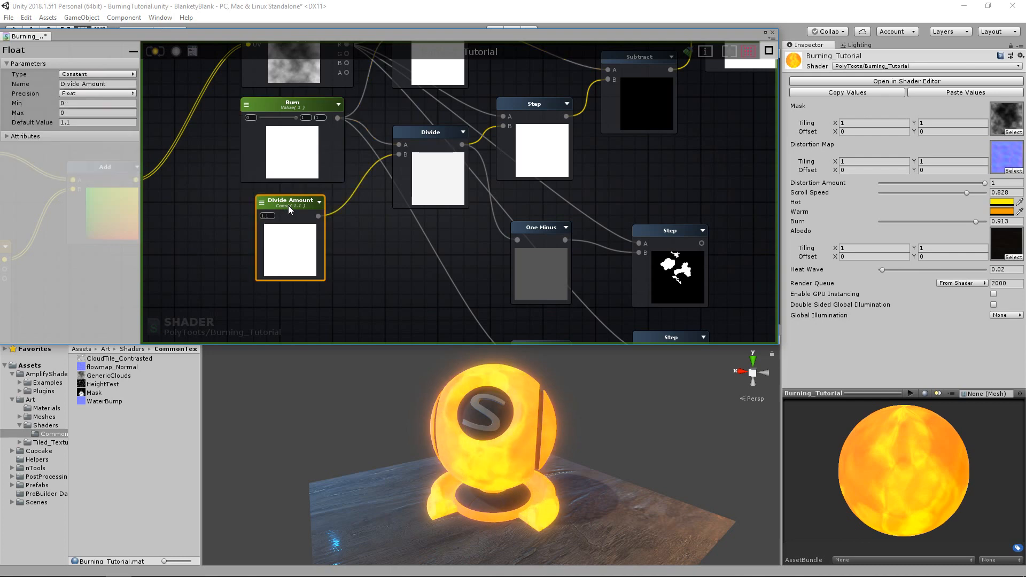
pyautogui.click(298, 102)
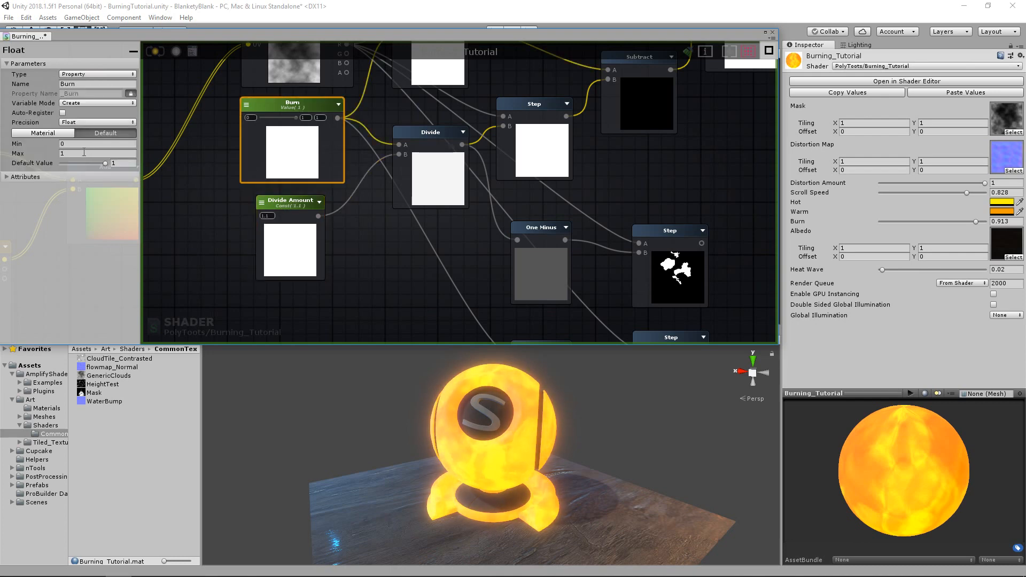
pyautogui.click(84, 153)
pyautogui.write('1.1')
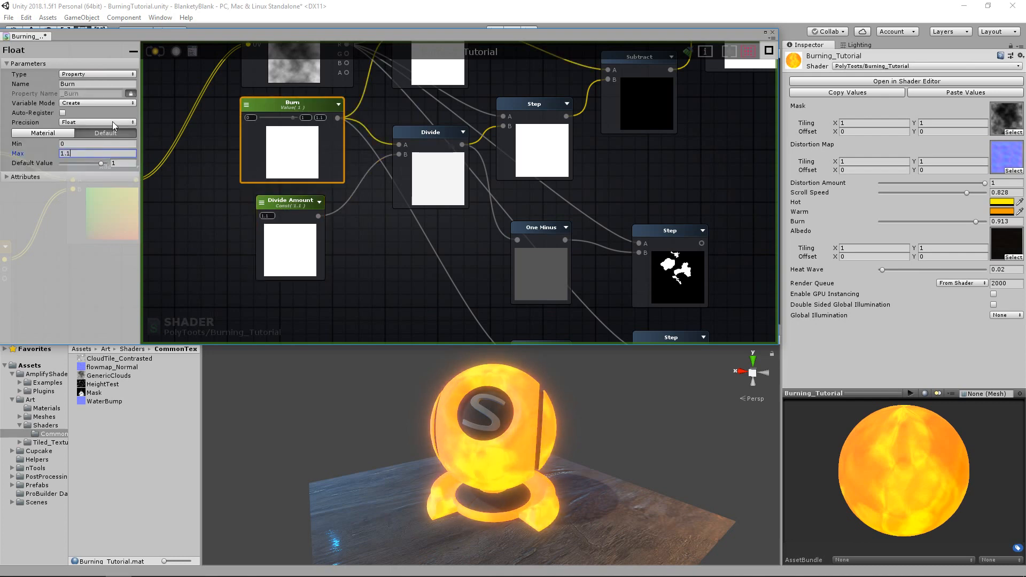
pyautogui.click(432, 241)
pyautogui.moveTo(432, 241); pyautogui.dragTo(386, 237, button='middle')
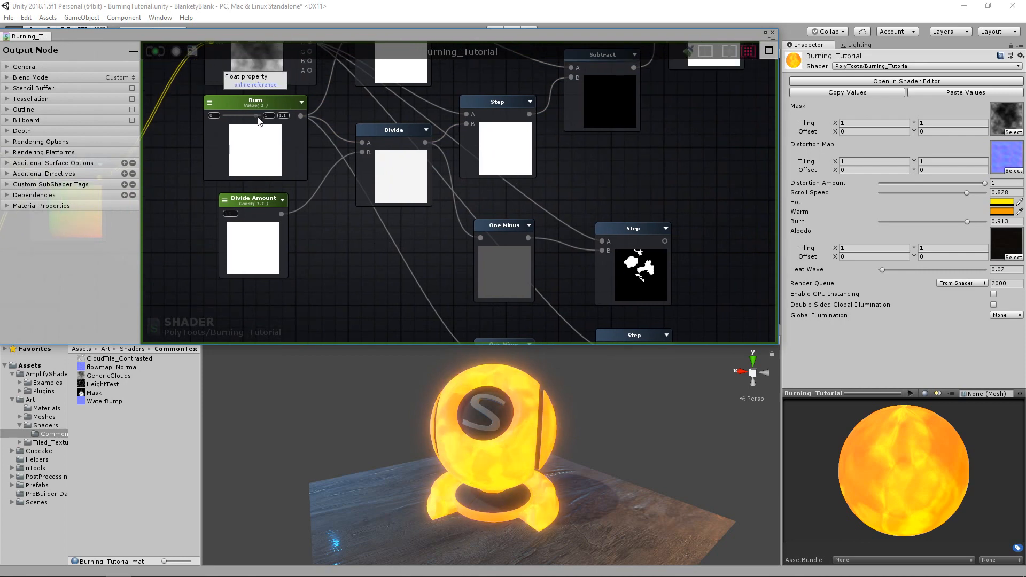
pyautogui.moveTo(258, 117); pyautogui.dragTo(267, 116)
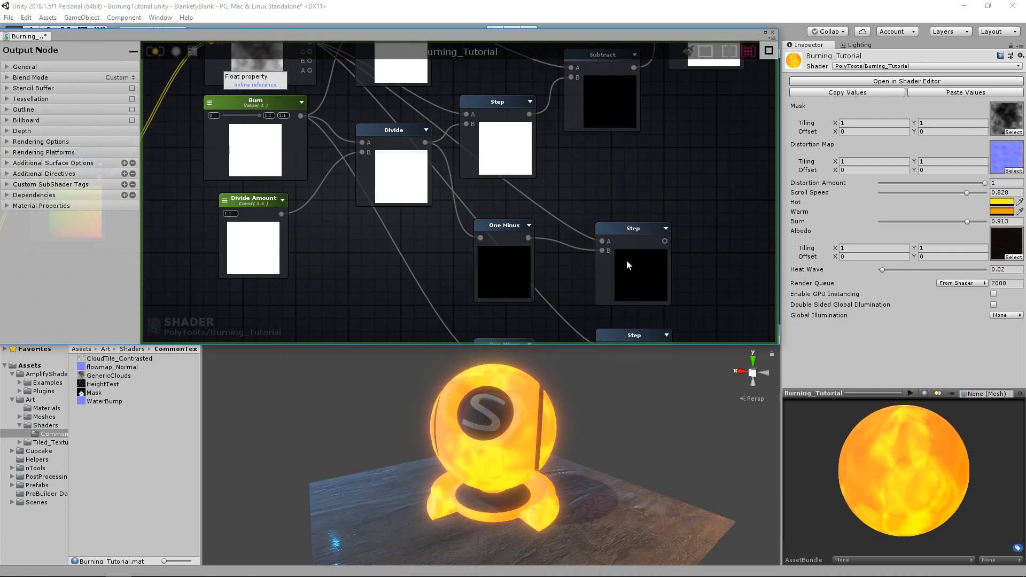
pyautogui.moveTo(260, 116)
pyautogui.mouseDown()
pyautogui.moveTo(227, 116)
pyautogui.moveTo(259, 114)
pyautogui.mouseUp()
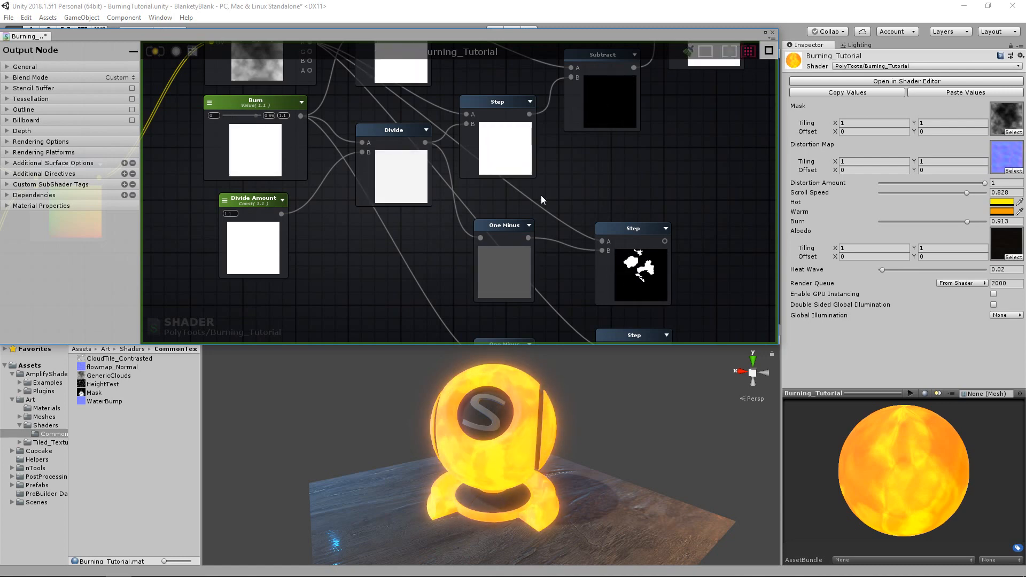
# Add a Subtract node beside the two new Step nodes, connecting the upper Step to input A and the lower Step to input B.
pyautogui.moveTo(621, 258); pyautogui.dragTo(500, 175, button='middle')
pyautogui.scroll(-2, 510, 193)
pyautogui.moveTo(363, 117); pyautogui.dragTo(367, 164, button='middle')
pyautogui.moveTo(615, 214); pyautogui.dragTo(508, 278, button='middle')
pyautogui.moveTo(545, 337); pyautogui.dragTo(540, 224, button='middle')
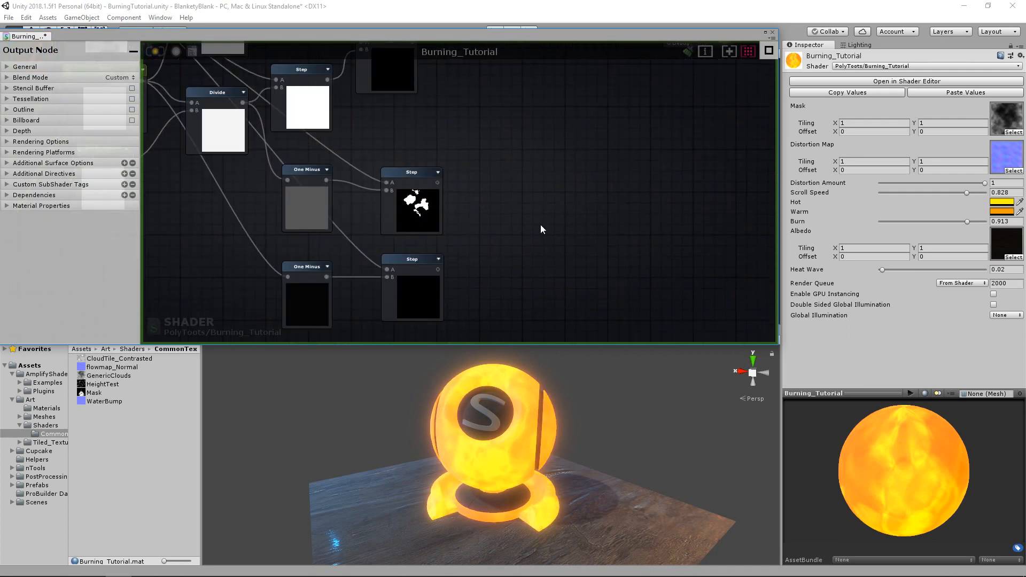
pyautogui.press('s')
pyautogui.click(522, 201)
pyautogui.moveTo(534, 205); pyautogui.dragTo(512, 190)
pyautogui.moveTo(437, 269); pyautogui.dragTo(501, 209)
pyautogui.moveTo(437, 185); pyautogui.dragTo(501, 209)
# Lower the default value on the Burn node's slider to preview the burn edge in the new Subtract node.
pyautogui.moveTo(396, 165)
pyautogui.mouseDown(button='middle')
pyautogui.moveTo(445, 174)
pyautogui.moveTo(489, 202)
pyautogui.mouseUp(button='middle')
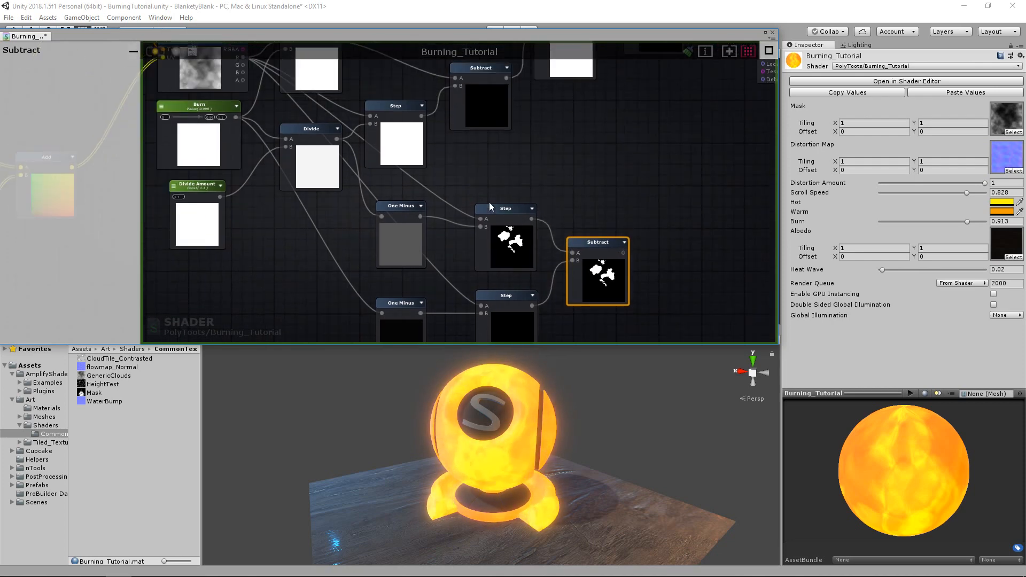
pyautogui.moveTo(256, 147); pyautogui.dragTo(286, 208, button='middle')
pyautogui.moveTo(228, 183)
pyautogui.mouseDown()
pyautogui.moveTo(210, 181)
pyautogui.moveTo(227, 184)
pyautogui.mouseUp()
# Connect the new Subtract node's output to the output node's Opacity input and update the shader.
pyautogui.moveTo(547, 235); pyautogui.dragTo(341, 213, button='middle')
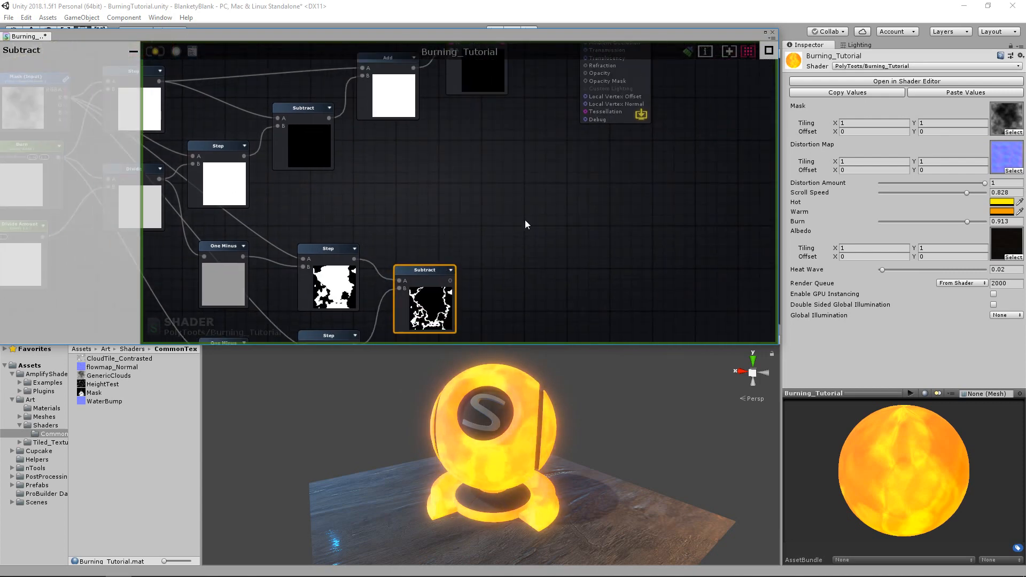
pyautogui.scroll(-4, 598, 150)
pyautogui.click(601, 120)
pyautogui.moveTo(505, 292); pyautogui.dragTo(412, 298, button='middle')
pyautogui.scroll(1, 492, 253)
pyautogui.moveTo(418, 297); pyautogui.dragTo(542, 146)
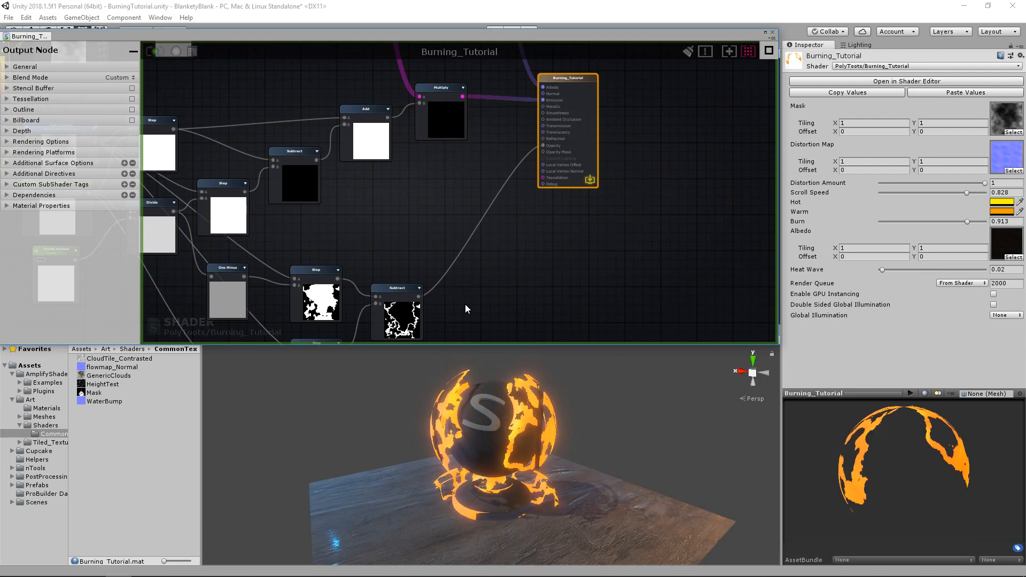
# Inspect the shader ball from another angle and set the material's Burn value to 0.663.
pyautogui.moveTo(530, 379)
pyautogui.keyDown('alt'); pyautogui.mouseDown()
pyautogui.moveTo(544, 412)
pyautogui.moveTo(625, 424)
pyautogui.moveTo(556, 419)
pyautogui.mouseUp(); pyautogui.keyUp('alt')
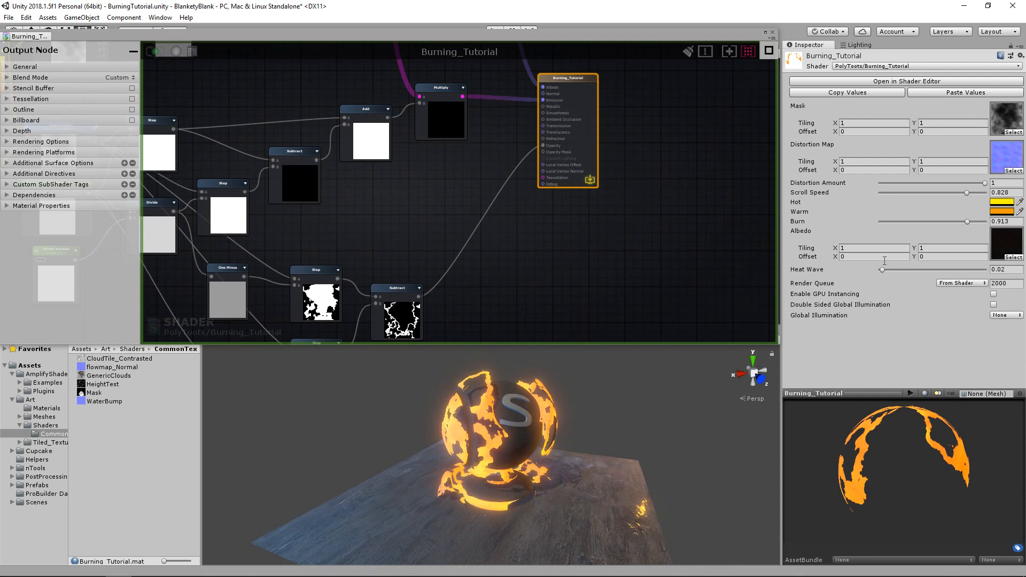
pyautogui.moveTo(549, 243)
pyautogui.mouseDown(button='middle')
pyautogui.moveTo(575, 219)
pyautogui.moveTo(607, 213)
pyautogui.mouseUp(button='middle')
pyautogui.moveTo(909, 223)
pyautogui.mouseDown()
pyautogui.moveTo(870, 225)
pyautogui.moveTo(980, 213)
pyautogui.moveTo(926, 219)
pyautogui.moveTo(965, 216)
pyautogui.moveTo(960, 225)
pyautogui.mouseUp()
# Replace the Opacity input's connection with the output of the upper new Step node.
pyautogui.moveTo(558, 188); pyautogui.dragTo(696, 98, button='middle')
pyautogui.scroll(1, 561, 194)
pyautogui.moveTo(529, 239); pyautogui.dragTo(576, 180)
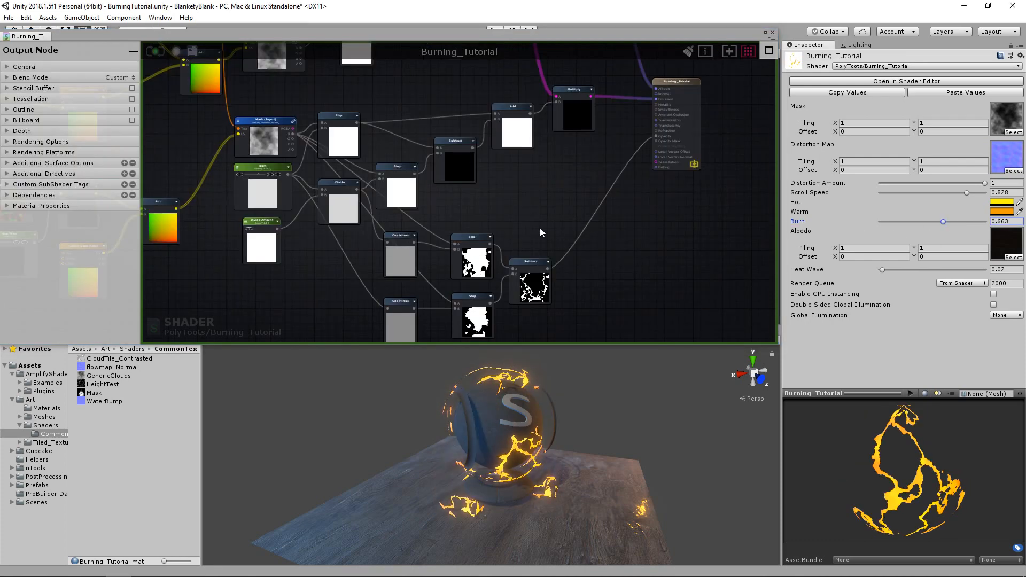
pyautogui.moveTo(501, 249); pyautogui.dragTo(467, 264, button='middle')
pyautogui.scroll(1, 497, 315)
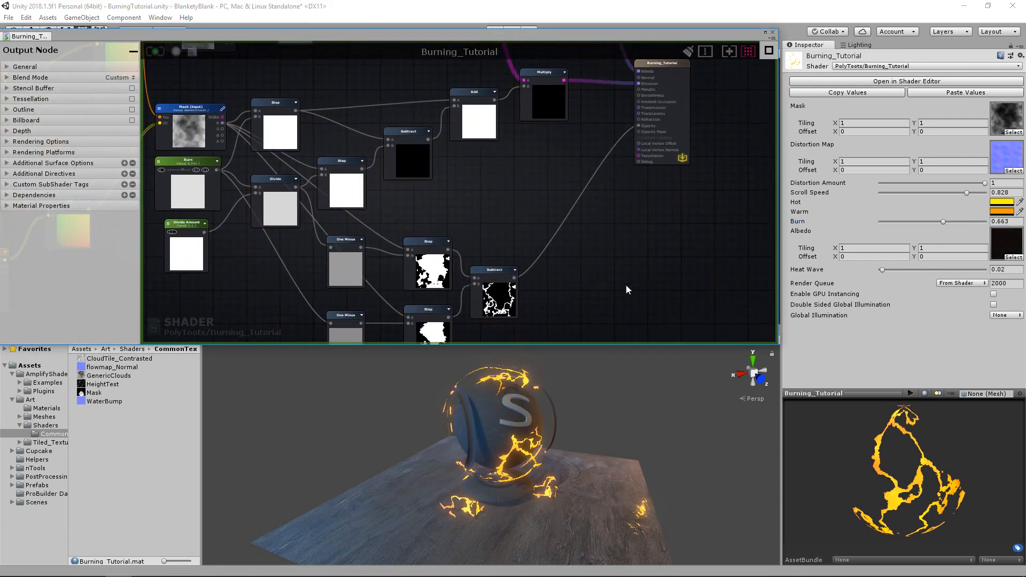
pyautogui.scroll(1, 486, 243)
pyautogui.moveTo(512, 205); pyautogui.dragTo(479, 232, button='middle')
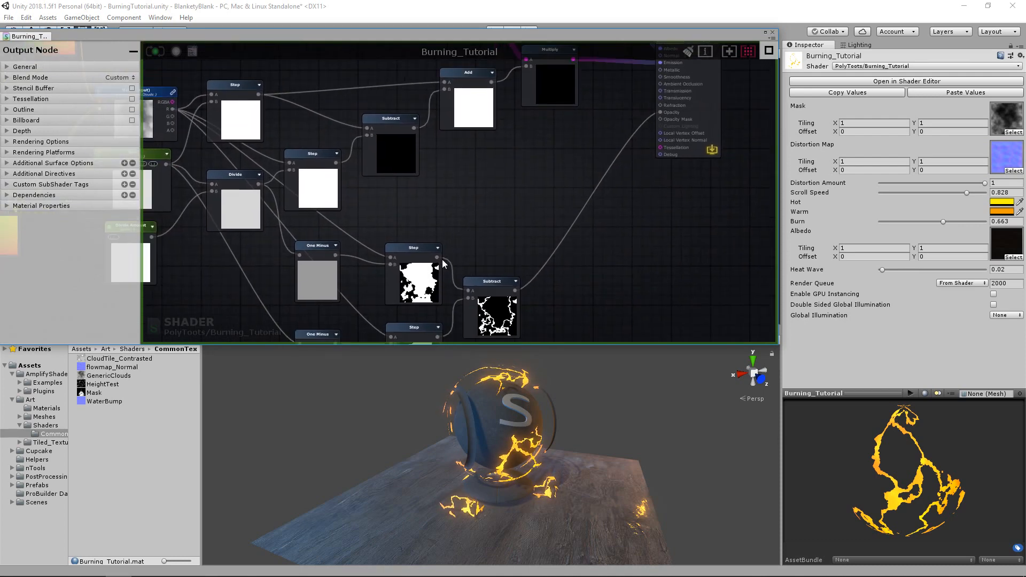
pyautogui.moveTo(438, 260); pyautogui.dragTo(615, 123)
pyautogui.moveTo(439, 258); pyautogui.dragTo(656, 115)
# Update the shader and test the material's Burn value from 0 up to 0.919 on the shader ball.
pyautogui.moveTo(403, 140); pyautogui.dragTo(466, 140, button='middle')
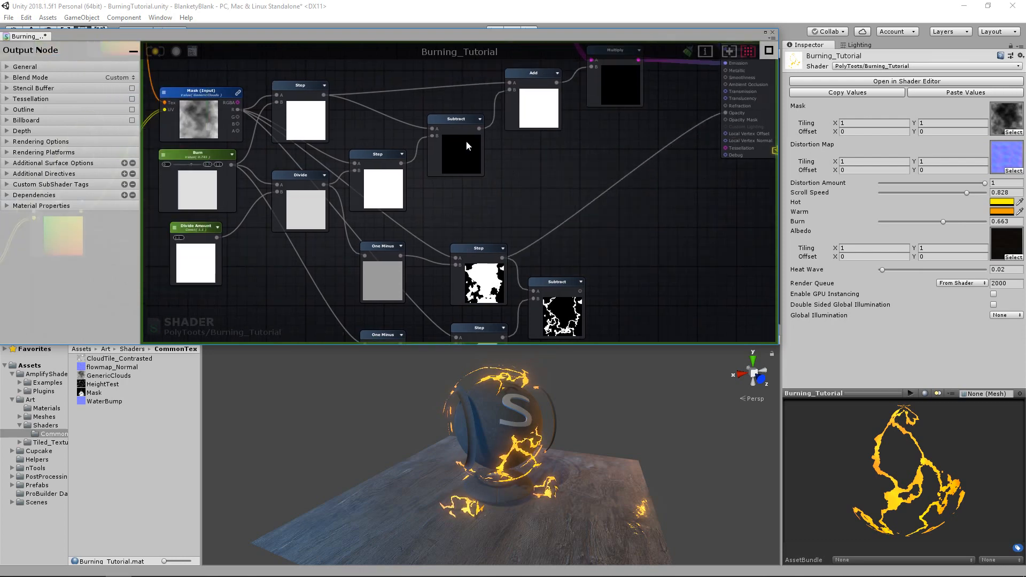
pyautogui.moveTo(283, 164); pyautogui.dragTo(271, 238, button='middle')
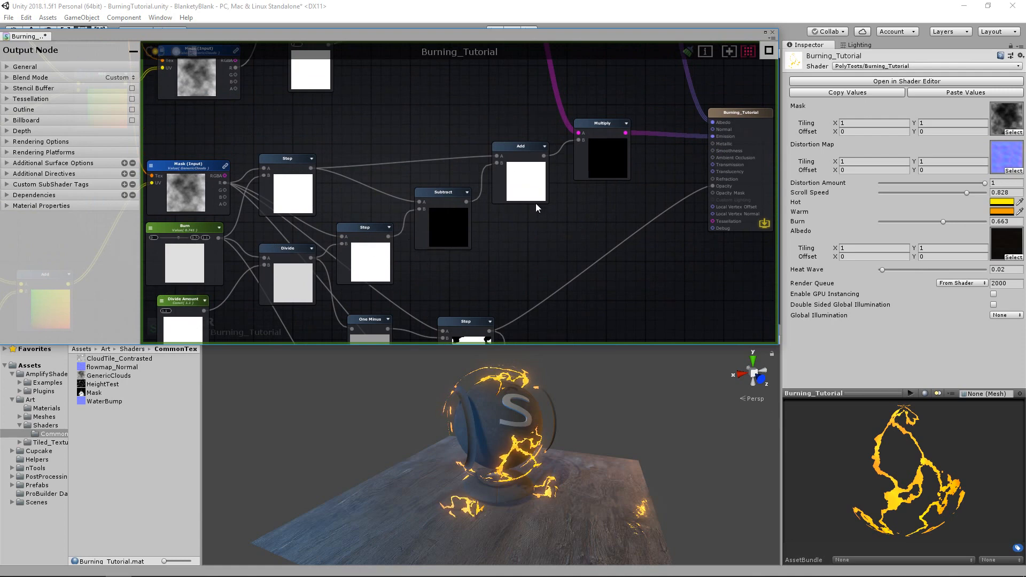
pyautogui.moveTo(535, 204); pyautogui.dragTo(509, 76, button='middle')
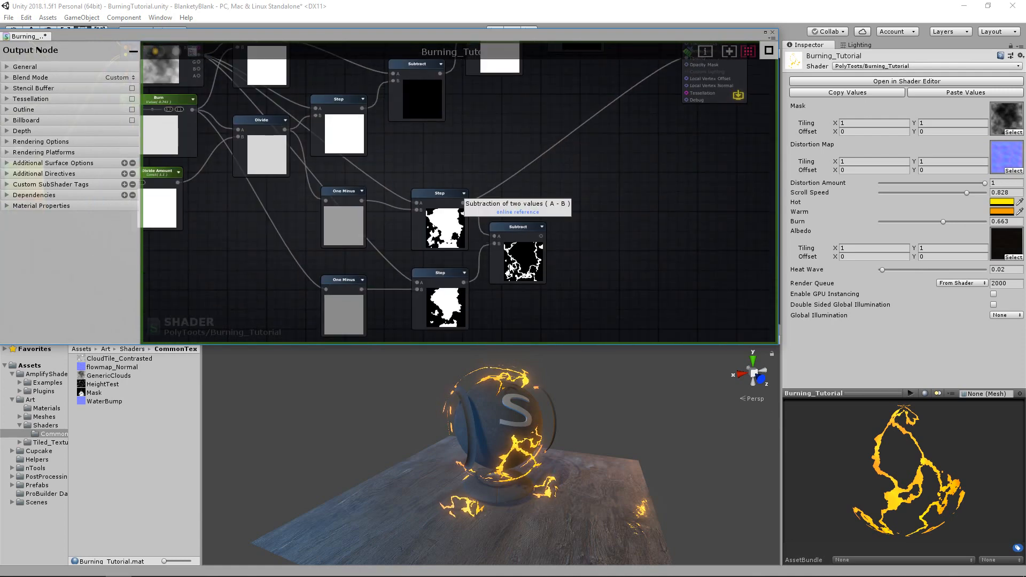
pyautogui.moveTo(515, 197); pyautogui.dragTo(480, 221, button='middle')
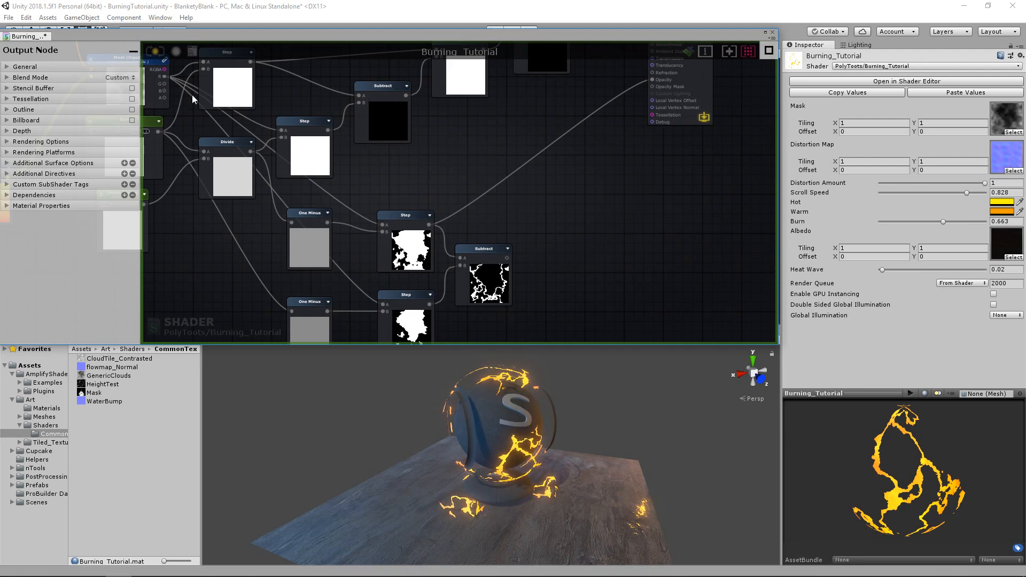
pyautogui.moveTo(463, 215); pyautogui.dragTo(459, 218, button='middle')
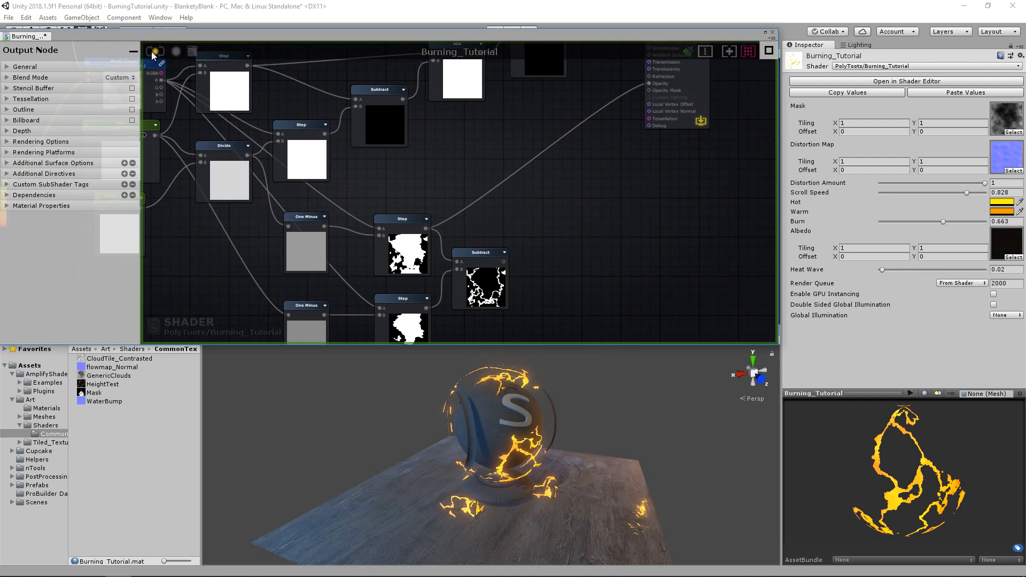
pyautogui.moveTo(941, 221); pyautogui.dragTo(873, 227)
pyautogui.keyDown('alt'); pyautogui.moveTo(554, 424); pyautogui.dragTo(515, 409); pyautogui.keyUp('alt')
pyautogui.scroll(2, 515, 409)
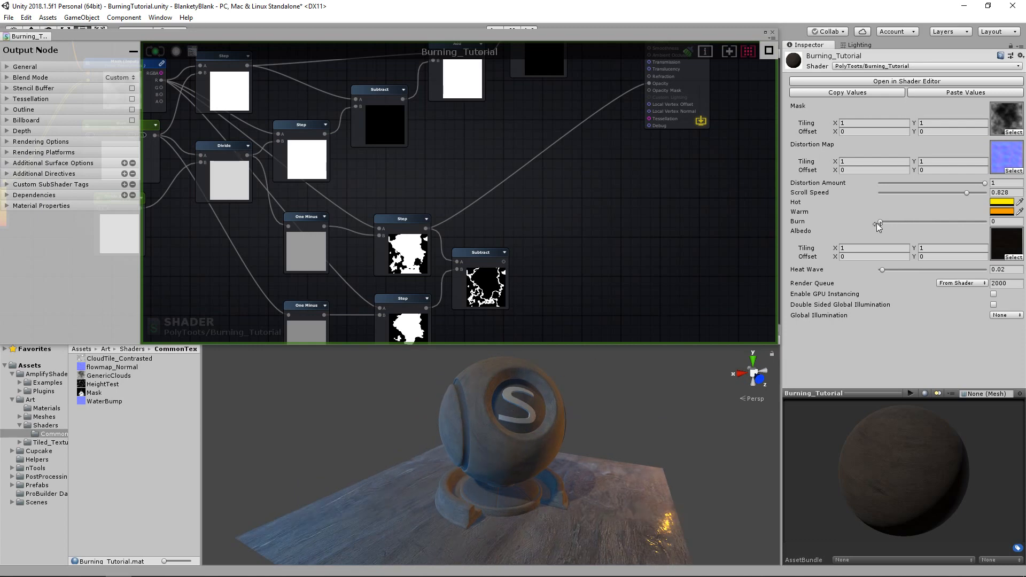
pyautogui.moveTo(880, 221)
pyautogui.mouseDown()
pyautogui.moveTo(985, 211)
pyautogui.moveTo(883, 222)
pyautogui.moveTo(967, 220)
pyautogui.mouseUp()
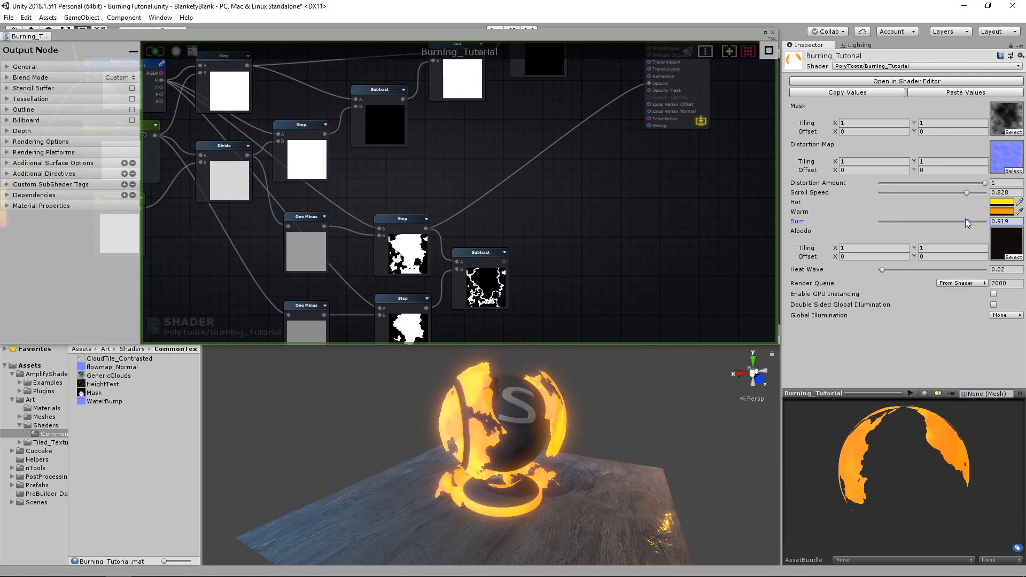
# Space out the graph by moving the output node, the final Multiply node and the new Subtract node farther right.
pyautogui.scroll(-1, 516, 224)
pyautogui.moveTo(528, 198); pyautogui.dragTo(518, 219, button='middle')
pyautogui.moveTo(644, 153); pyautogui.dragTo(615, 213, button='middle')
pyautogui.moveTo(630, 125); pyautogui.dragTo(671, 127)
pyautogui.moveTo(519, 276); pyautogui.dragTo(550, 203, button='middle')
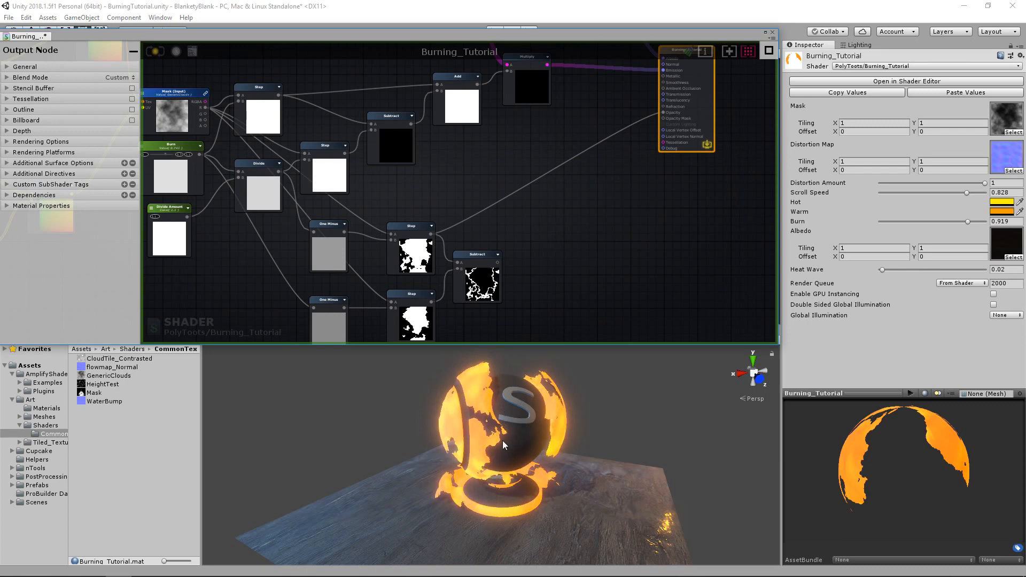
pyautogui.moveTo(560, 228); pyautogui.dragTo(540, 176, button='middle')
pyautogui.moveTo(526, 85); pyautogui.dragTo(538, 85)
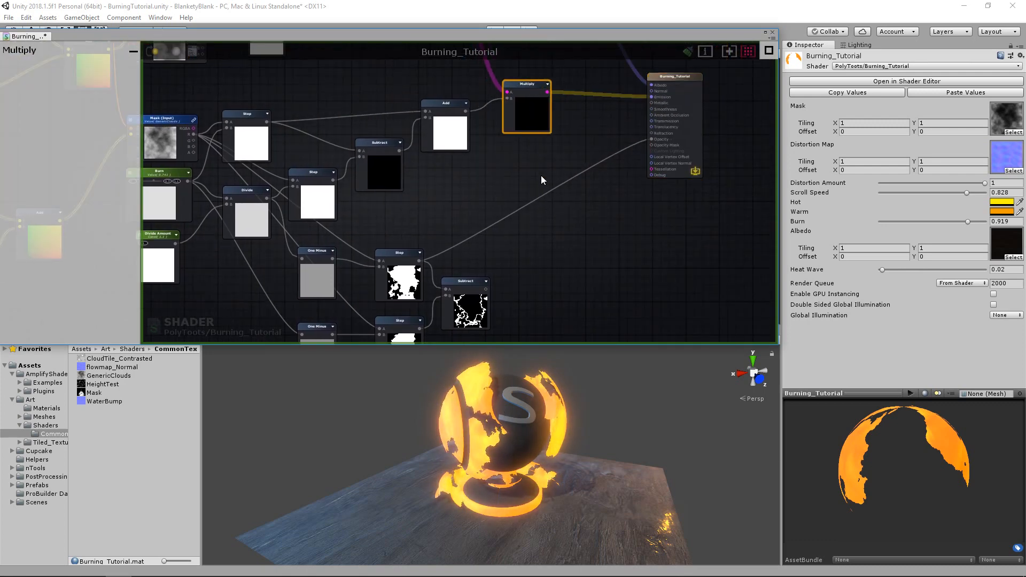
pyautogui.moveTo(562, 213)
pyautogui.mouseDown(button='middle')
pyautogui.moveTo(546, 235)
pyautogui.moveTo(569, 216)
pyautogui.mouseUp(button='middle')
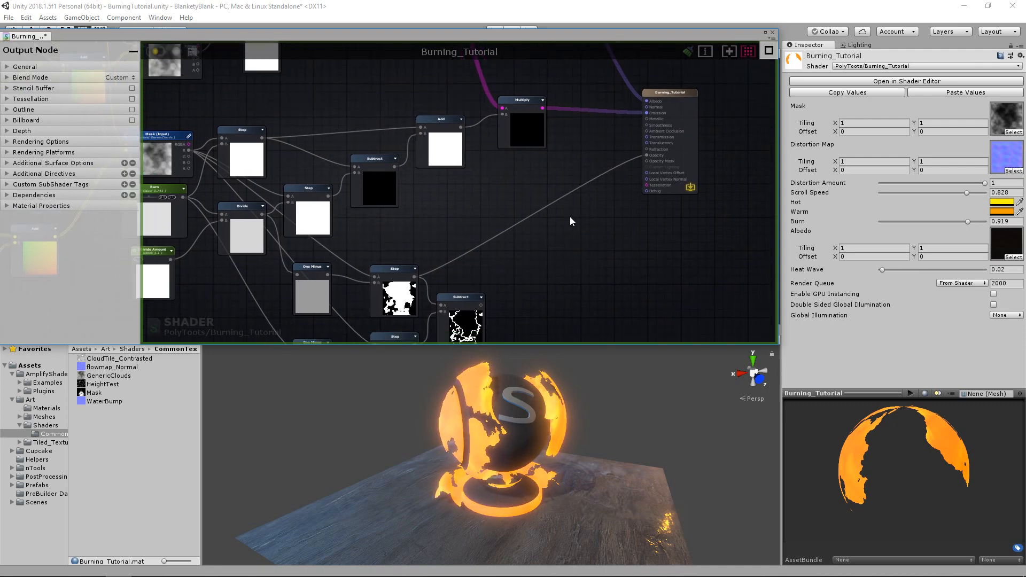
pyautogui.moveTo(460, 297); pyautogui.dragTo(470, 294)
pyautogui.click(571, 215)
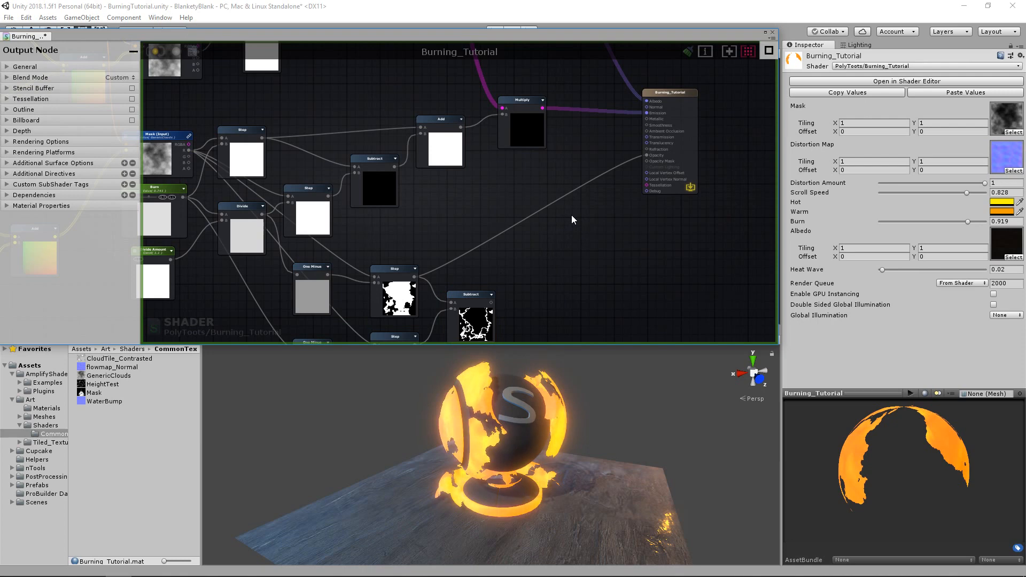
# Add a Subtract node that subtracts the lower Subtract mask from the final Multiply, and connect its output to Emission.
pyautogui.click(572, 215)
pyautogui.moveTo(542, 108); pyautogui.dragTo(564, 226)
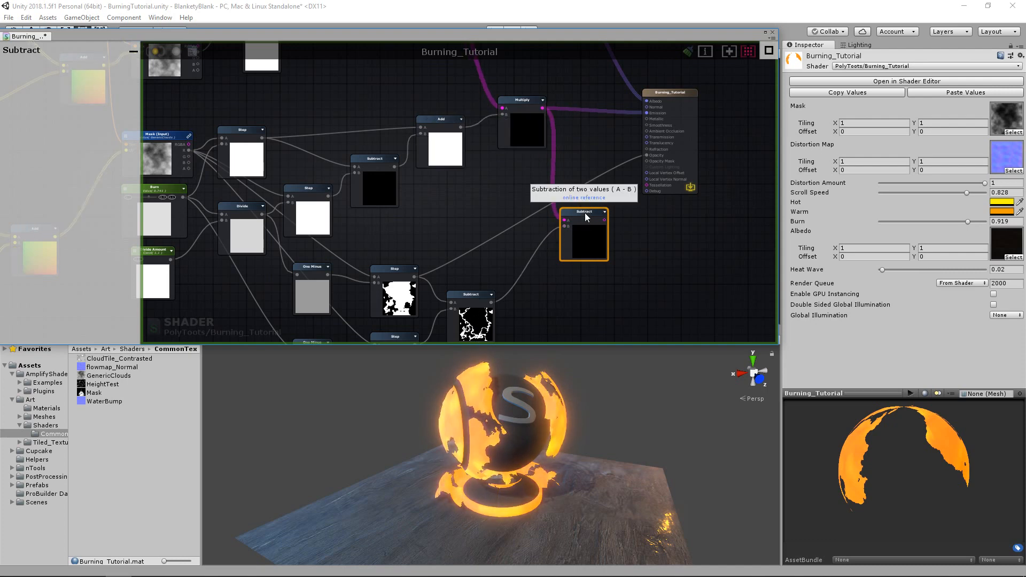
pyautogui.moveTo(585, 213); pyautogui.dragTo(527, 199)
pyautogui.moveTo(643, 138); pyautogui.dragTo(646, 113)
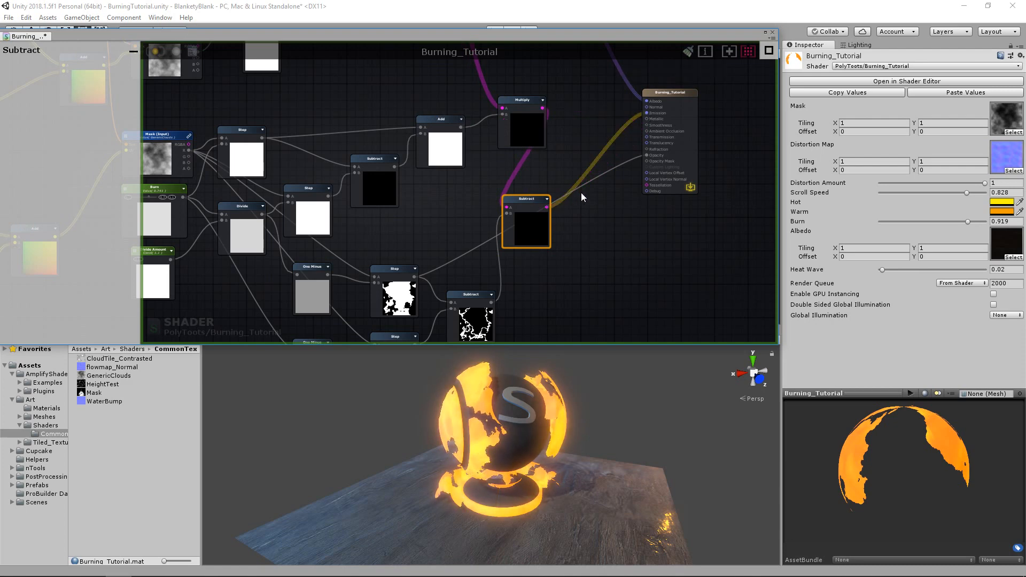
pyautogui.moveTo(522, 198); pyautogui.dragTo(578, 193)
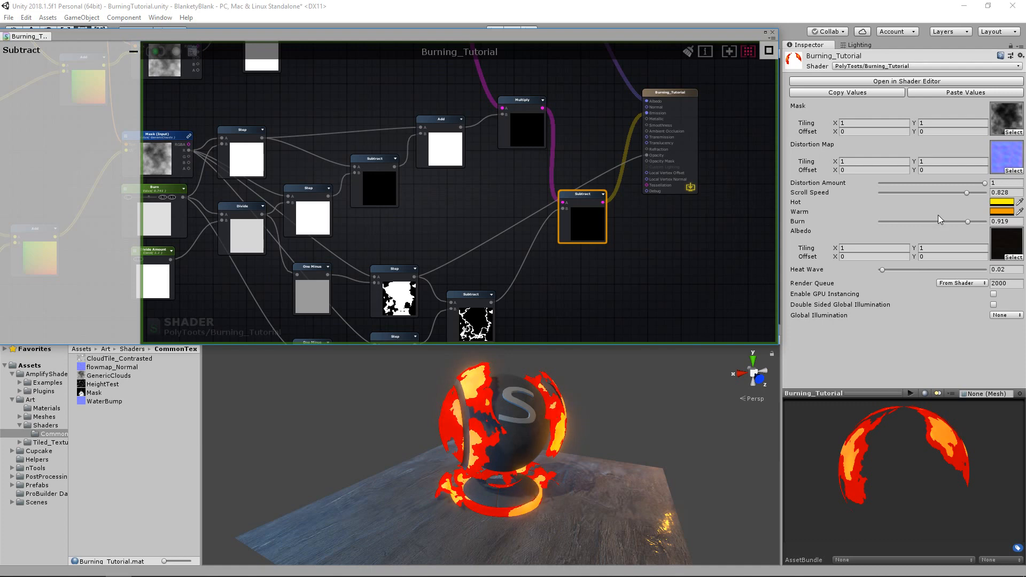
# Update the shader, set the material's Burn value to 0.809 and inspect the burning edges on the shader ball up close.
pyautogui.moveTo(947, 222)
pyautogui.mouseDown()
pyautogui.moveTo(886, 220)
pyautogui.moveTo(979, 227)
pyautogui.moveTo(895, 238)
pyautogui.moveTo(957, 232)
pyautogui.mouseUp()
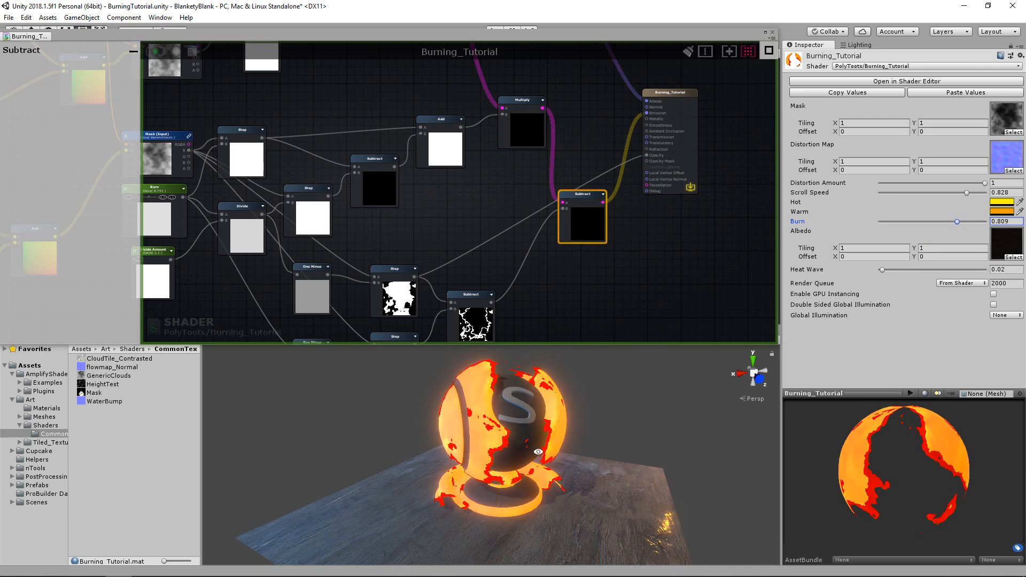
pyautogui.scroll(7, 553, 460)
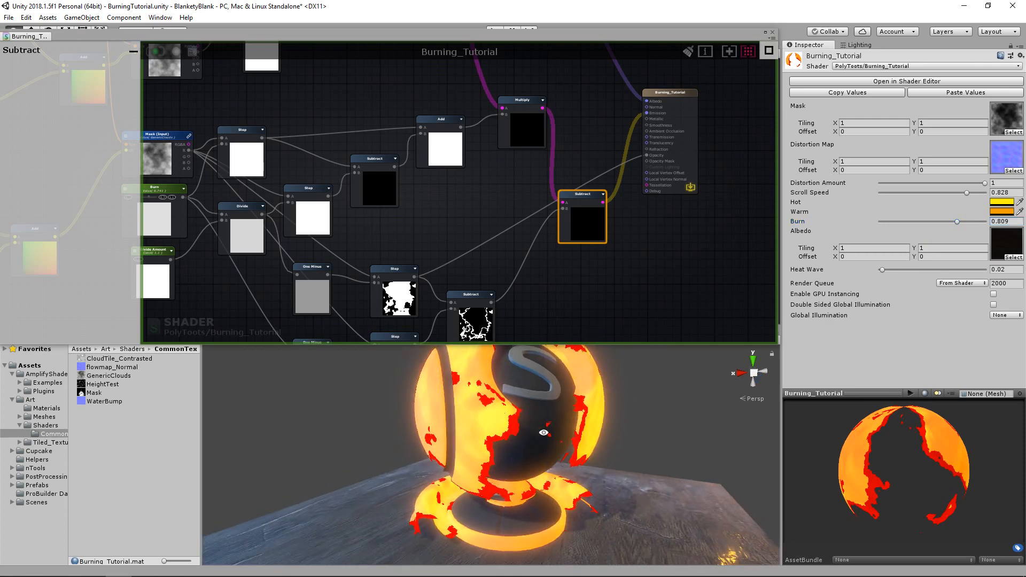
pyautogui.scroll(-4, 543, 433)
# Space out the graph by moving the output node farther right and nudging the Subtract node that feeds Emission left.
pyautogui.moveTo(633, 242); pyautogui.dragTo(616, 192, button='middle')
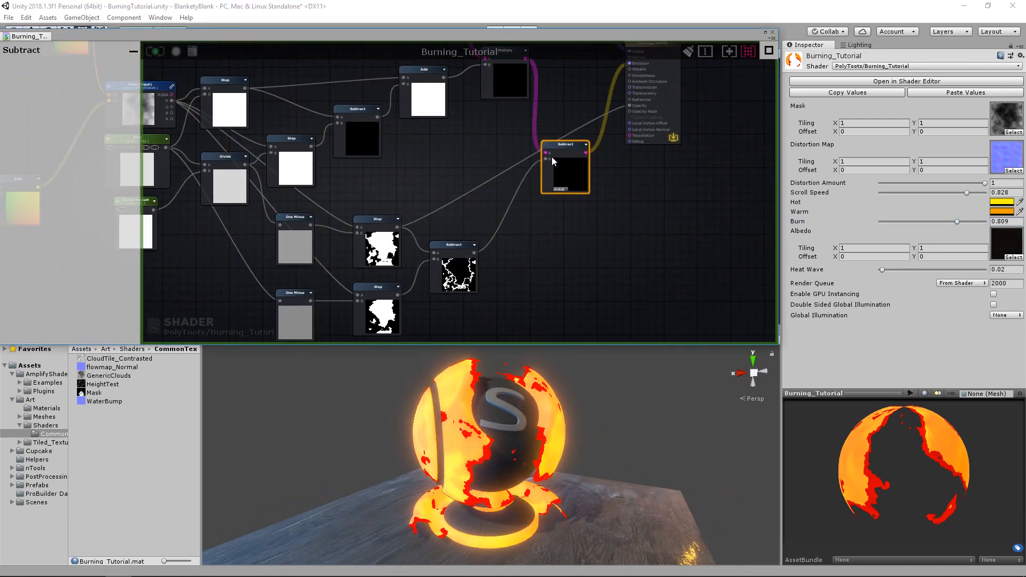
pyautogui.moveTo(454, 263); pyautogui.dragTo(462, 254)
pyautogui.moveTo(529, 221); pyautogui.dragTo(547, 280, button='middle')
pyautogui.moveTo(515, 121); pyautogui.dragTo(511, 122)
pyautogui.moveTo(638, 129); pyautogui.dragTo(587, 176, button='middle')
pyautogui.moveTo(631, 149); pyautogui.dragTo(699, 152)
pyautogui.moveTo(595, 240); pyautogui.dragTo(613, 188, button='middle')
pyautogui.click(613, 240)
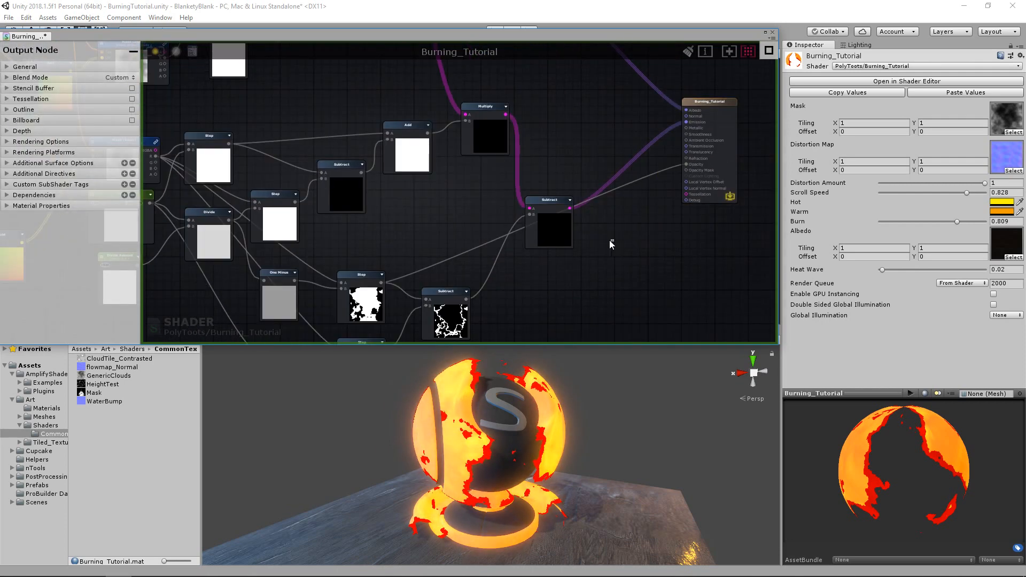
pyautogui.moveTo(555, 204); pyautogui.dragTo(542, 206)
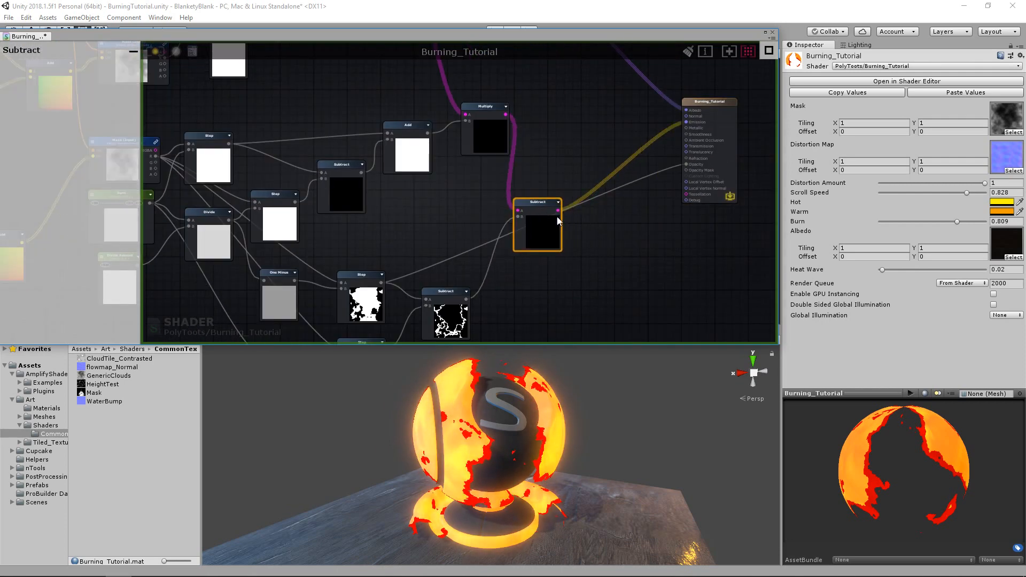
# Adjust the value on the Burn property node so the Step and Subtract previews display the burn pattern.
pyautogui.click(595, 241)
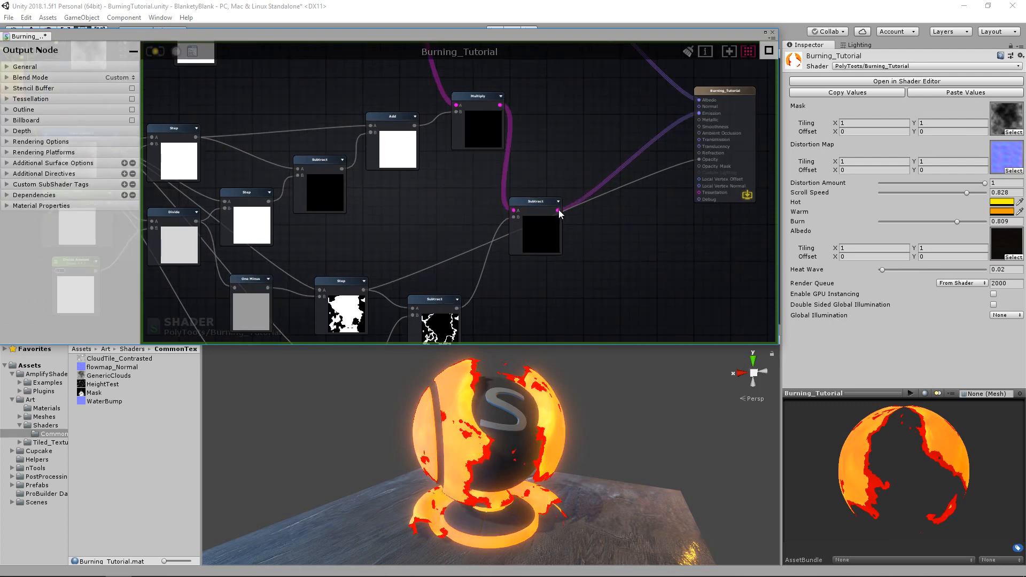
pyautogui.moveTo(510, 224); pyautogui.dragTo(586, 229, button='middle')
pyautogui.moveTo(188, 207); pyautogui.dragTo(183, 205)
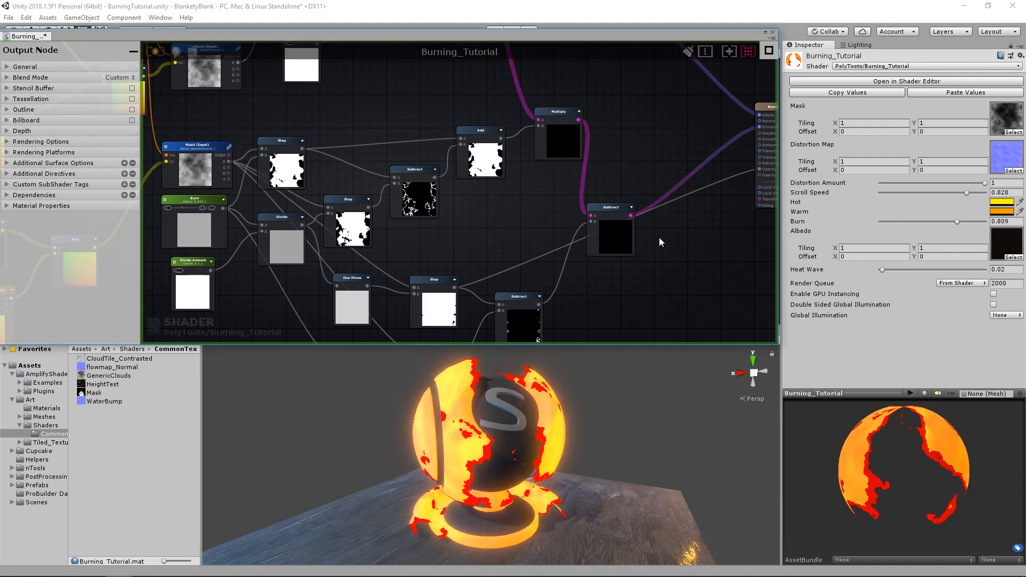
# Add another Subtract node below the output node and move the Subtract feeding Emission up to make room for it.
pyautogui.moveTo(659, 236); pyautogui.dragTo(562, 232, button='middle')
pyautogui.scroll(1, 562, 232)
pyautogui.press('s')
pyautogui.click(580, 241)
pyautogui.moveTo(592, 242); pyautogui.dragTo(582, 218)
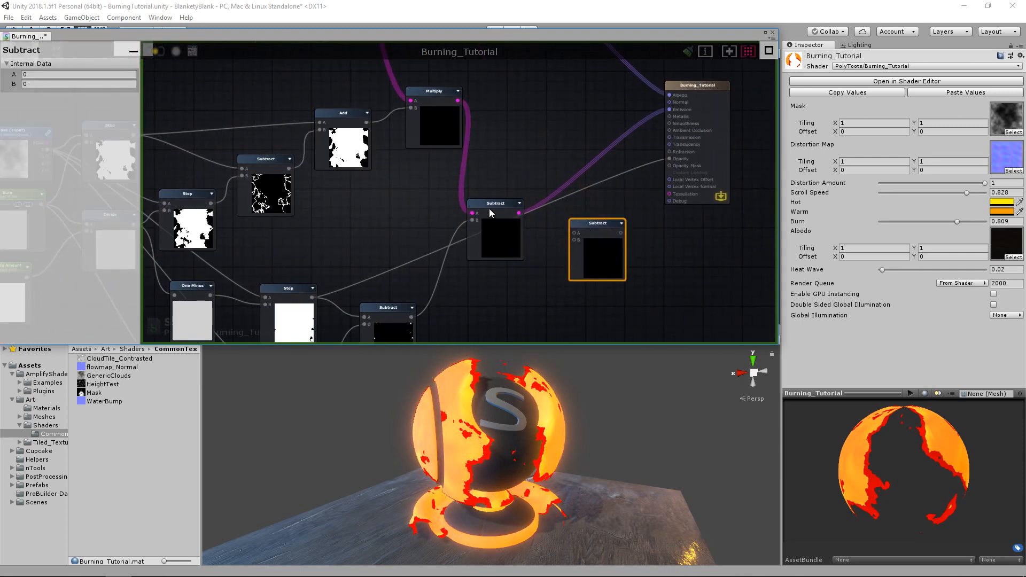
pyautogui.moveTo(495, 204); pyautogui.dragTo(517, 161)
pyautogui.moveTo(532, 267); pyautogui.dragTo(540, 224, button='middle')
pyautogui.moveTo(628, 199); pyautogui.dragTo(627, 233)
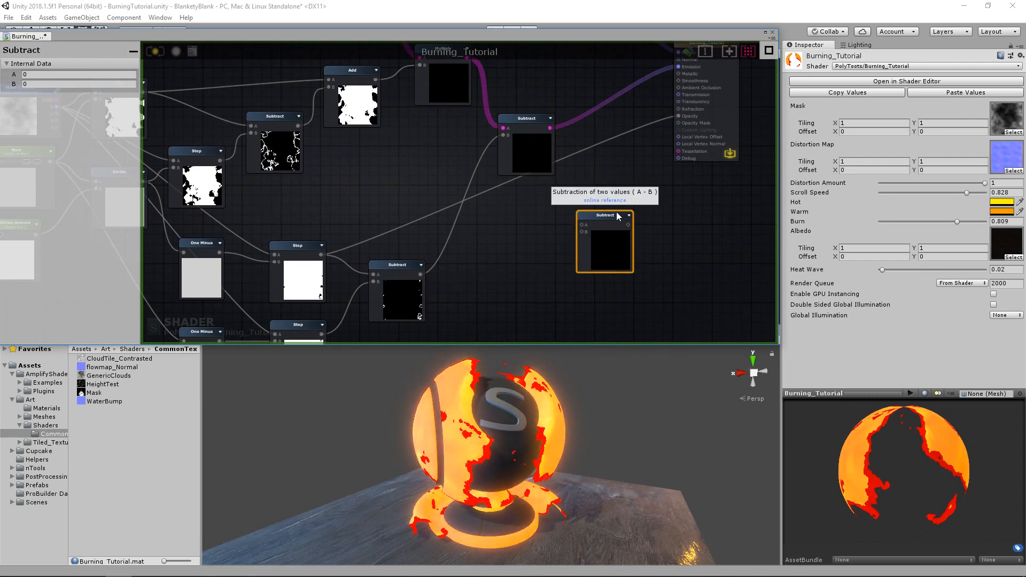
pyautogui.moveTo(614, 217); pyautogui.dragTo(632, 208)
# Connect the Emission Subtract's output to input A of the new Subtract, and the lower mask Subtract's output to input B.
pyautogui.moveTo(549, 129); pyautogui.dragTo(599, 217)
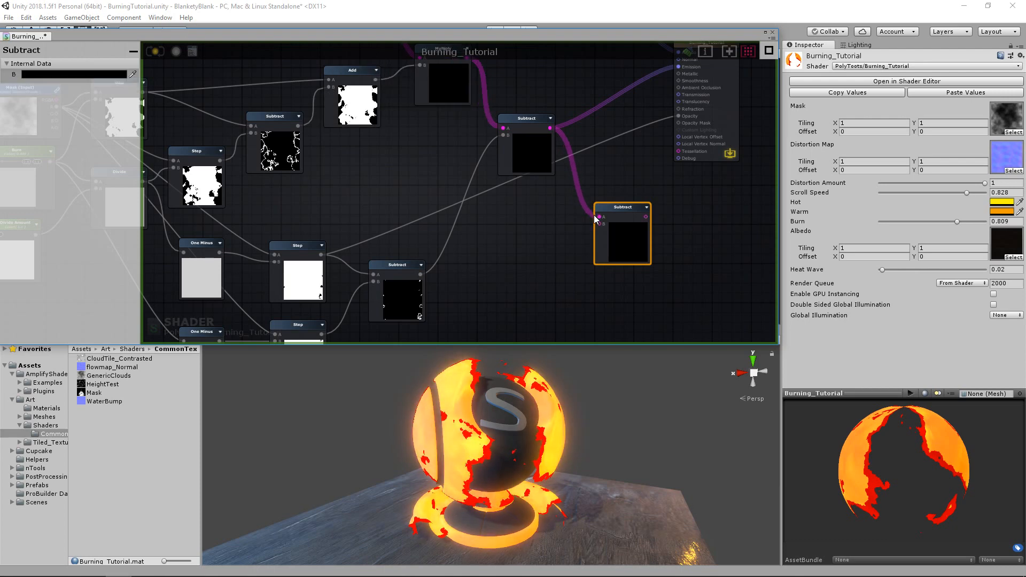
pyautogui.moveTo(526, 119); pyautogui.dragTo(523, 121)
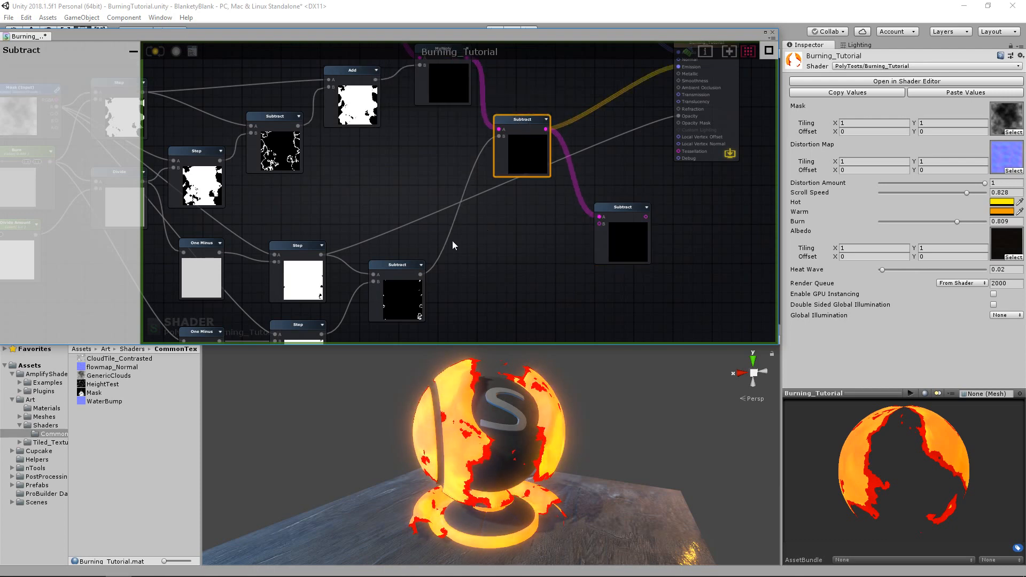
pyautogui.moveTo(531, 137)
pyautogui.mouseDown(button='middle')
pyautogui.moveTo(524, 173)
pyautogui.moveTo(529, 157)
pyautogui.mouseUp(button='middle')
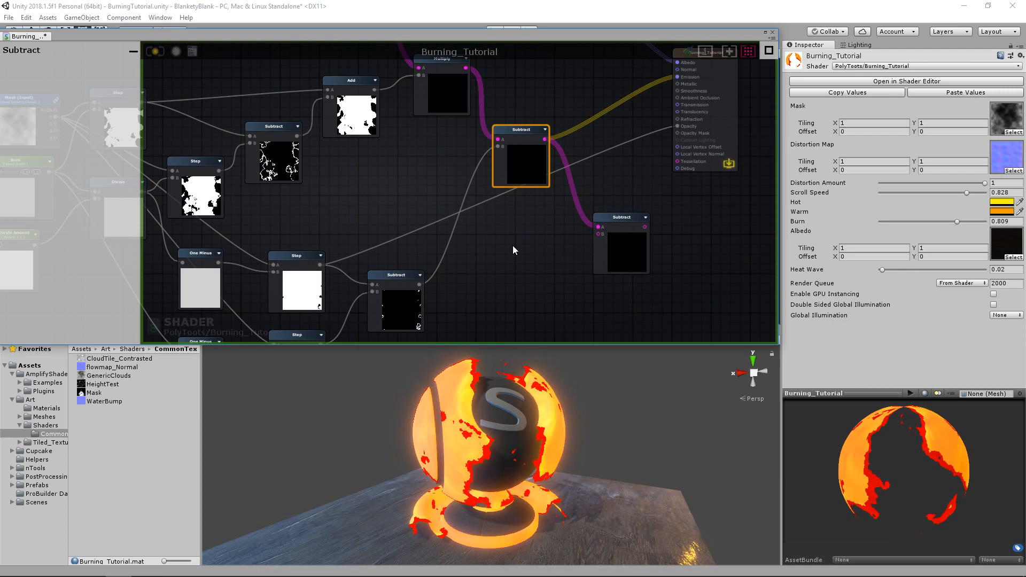
pyautogui.click(507, 256)
pyautogui.click(524, 136)
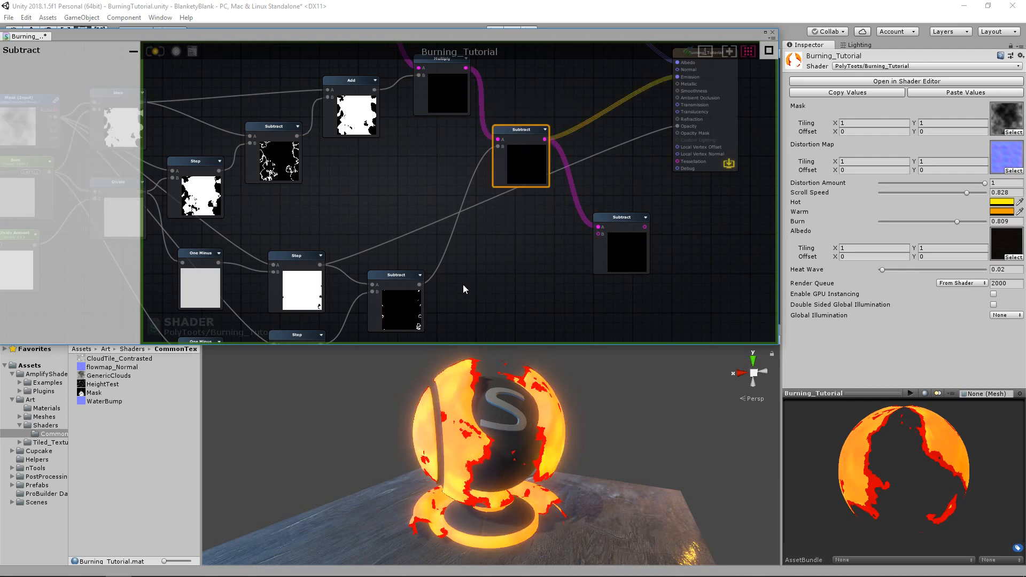
pyautogui.moveTo(418, 285); pyautogui.dragTo(596, 238)
pyautogui.moveTo(522, 132); pyautogui.dragTo(519, 133)
pyautogui.click(404, 271)
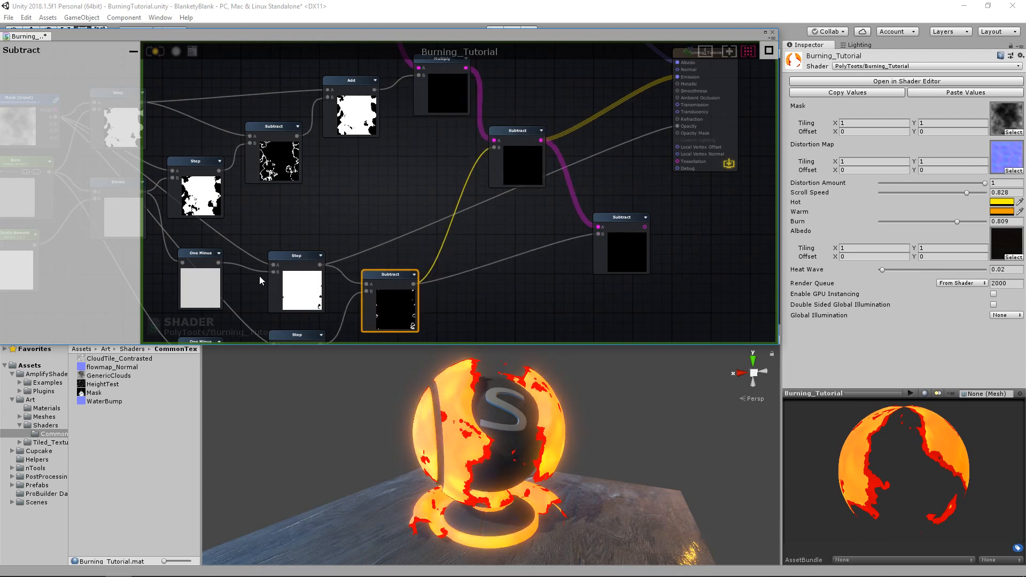
# Reposition the new Subtract node and connect its output to the Emission input in place of the previous Subtract.
pyautogui.moveTo(259, 276); pyautogui.dragTo(400, 222, button='middle')
pyautogui.moveTo(634, 155); pyautogui.dragTo(477, 242, button='middle')
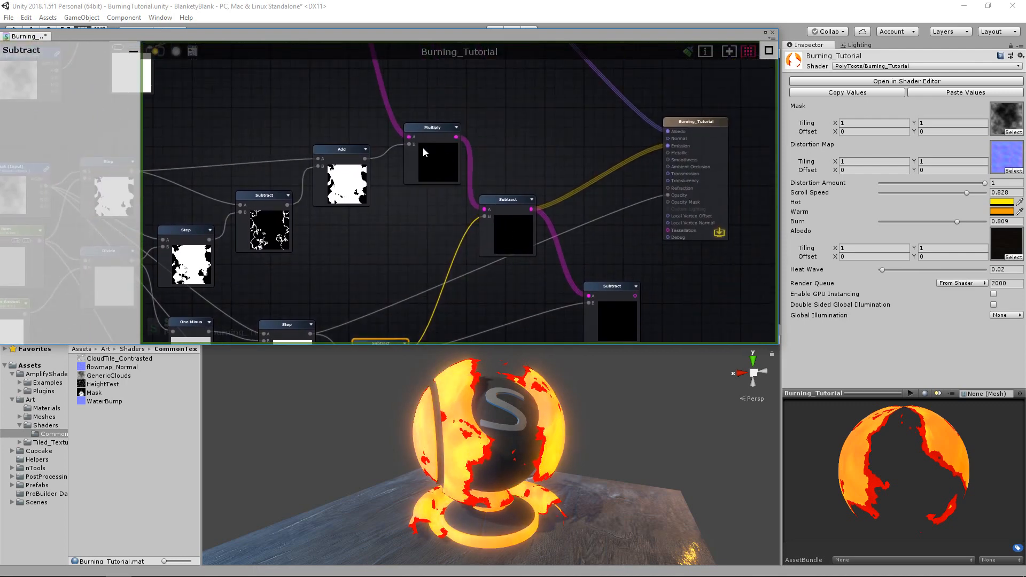
pyautogui.moveTo(599, 258); pyautogui.dragTo(580, 265)
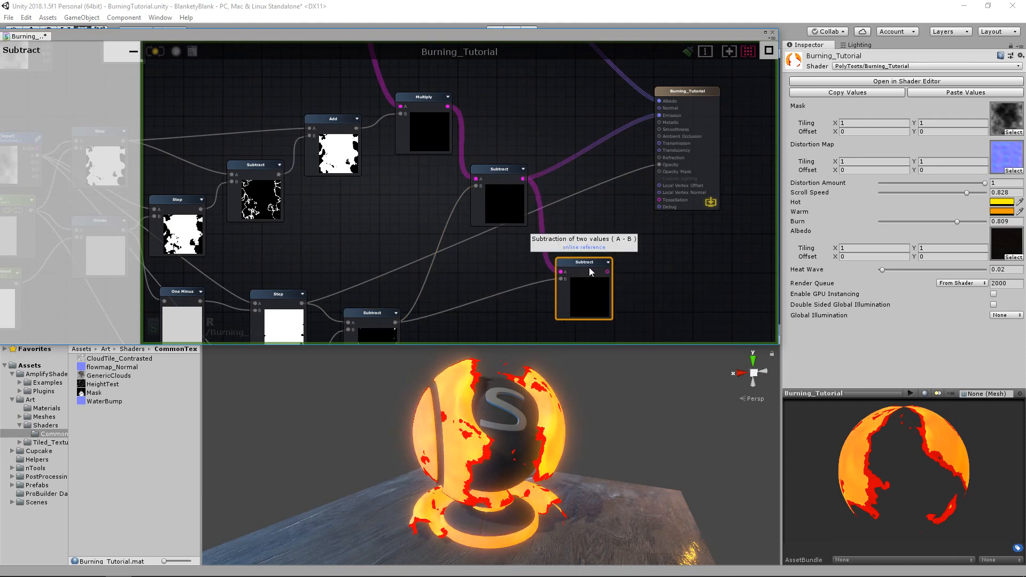
pyautogui.moveTo(590, 268); pyautogui.dragTo(580, 268, button='middle')
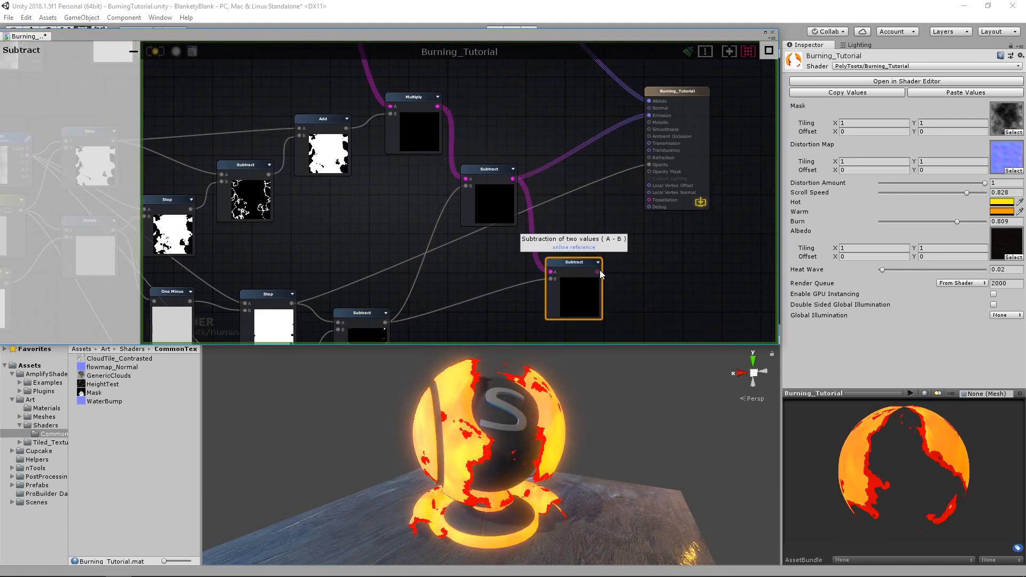
pyautogui.moveTo(599, 271)
pyautogui.mouseDown()
pyautogui.moveTo(650, 115)
pyautogui.moveTo(569, 264)
pyautogui.moveTo(580, 270)
pyautogui.mouseUp()
pyautogui.moveTo(579, 268); pyautogui.dragTo(628, 203, button='middle')
# Examine the mask chain from the Mask and Burn nodes through the Step and Subtract nodes to the output node.
pyautogui.scroll(1, 635, 210)
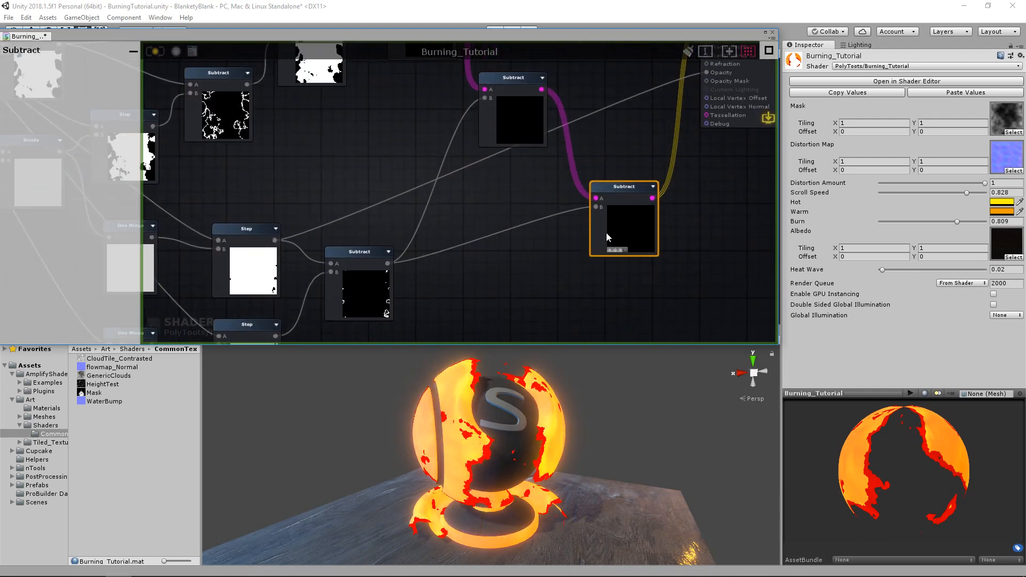
pyautogui.moveTo(216, 151); pyautogui.dragTo(481, 193, button='middle')
pyautogui.scroll(-4, 481, 193)
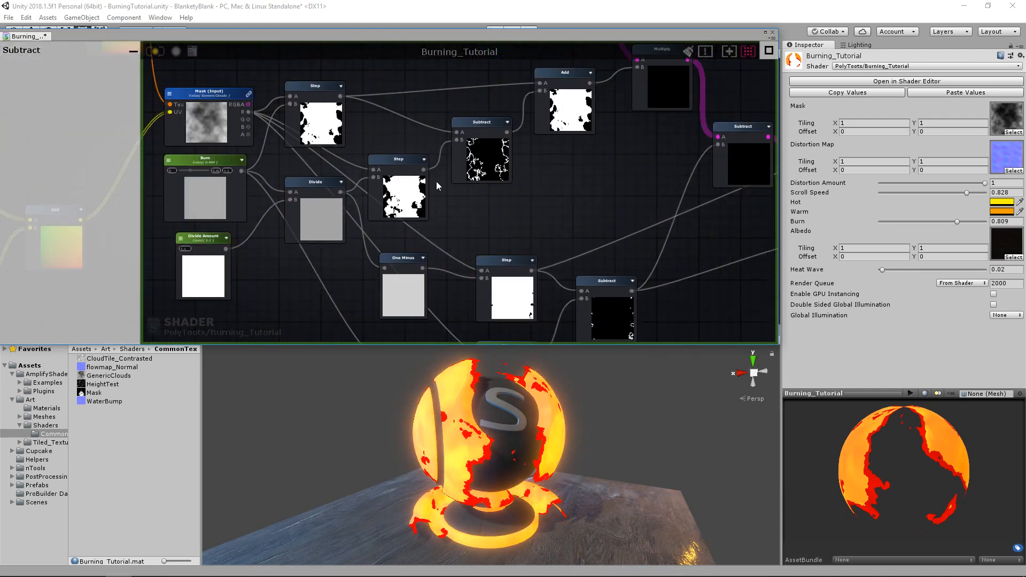
pyautogui.moveTo(632, 195); pyautogui.dragTo(496, 189, button='middle')
pyautogui.moveTo(390, 96); pyautogui.dragTo(469, 128, button='middle')
pyautogui.click(469, 128)
pyautogui.moveTo(368, 146); pyautogui.dragTo(270, 138, button='middle')
pyautogui.moveTo(591, 256); pyautogui.dragTo(484, 214, button='middle')
pyautogui.scroll(1, 484, 214)
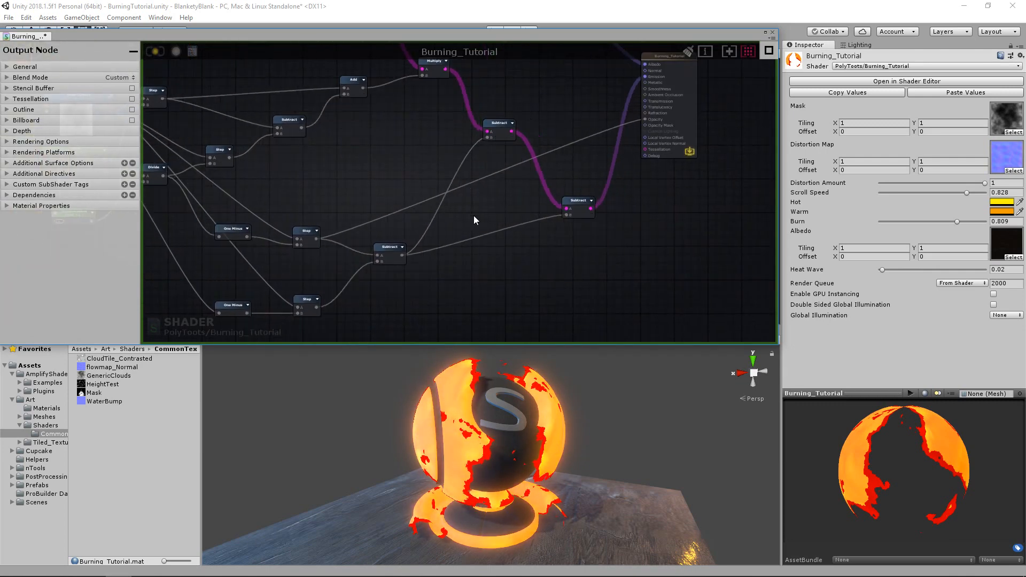
pyautogui.moveTo(468, 180); pyautogui.dragTo(694, 167, button='middle')
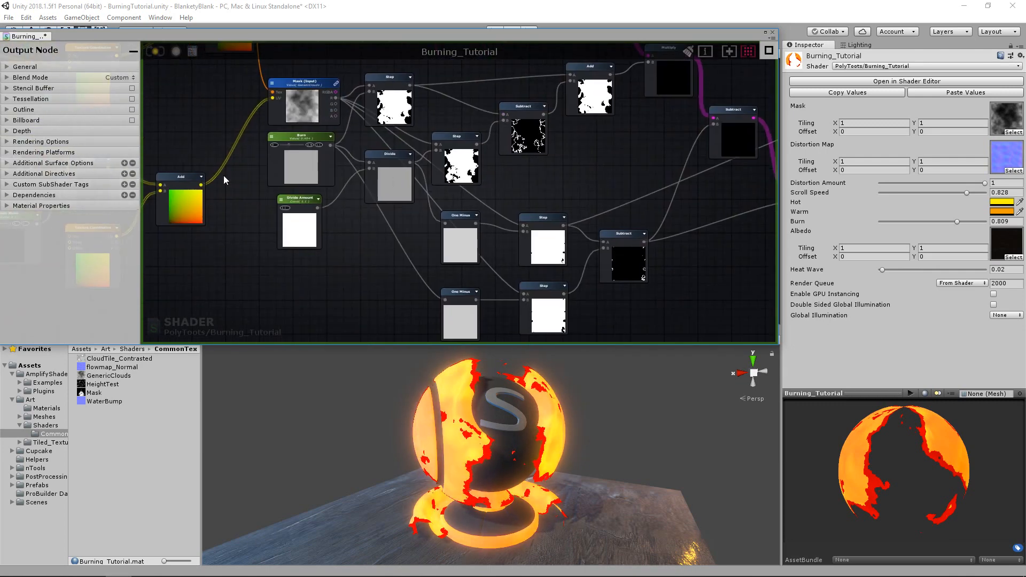
pyautogui.moveTo(338, 148); pyautogui.dragTo(310, 192, button='middle')
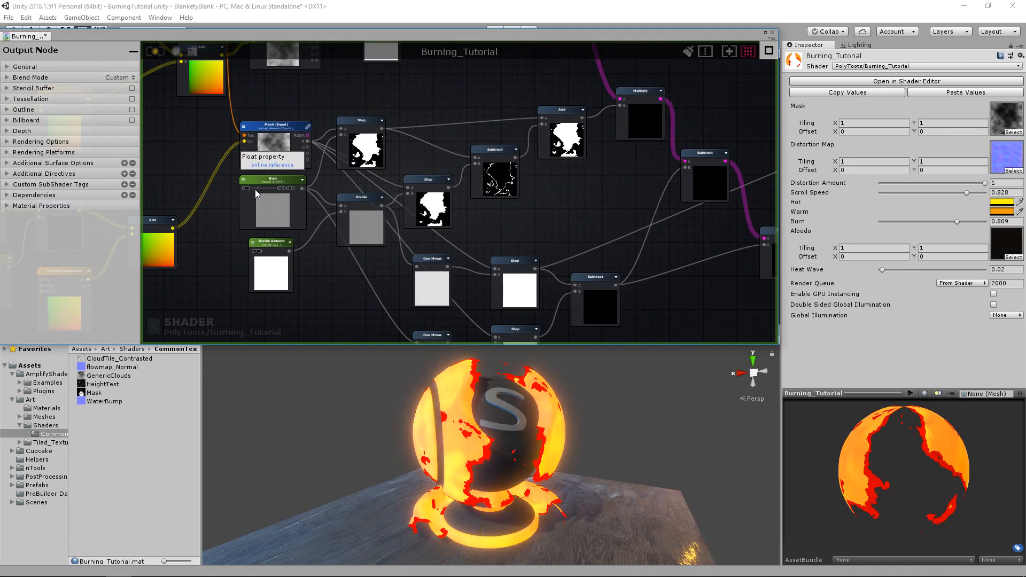
# Adjust the Burn node's value, update the shader and test the material's Burn value down to 0.142.
pyautogui.moveTo(260, 188); pyautogui.dragTo(264, 190)
pyautogui.moveTo(411, 235); pyautogui.dragTo(179, 230, button='middle')
pyautogui.scroll(2, 600, 231)
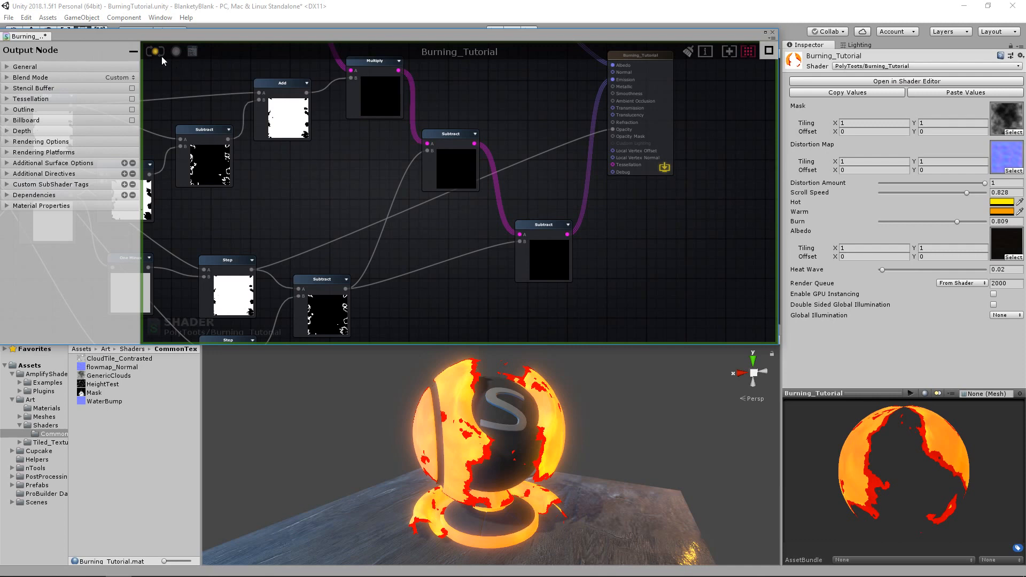
pyautogui.click(160, 54)
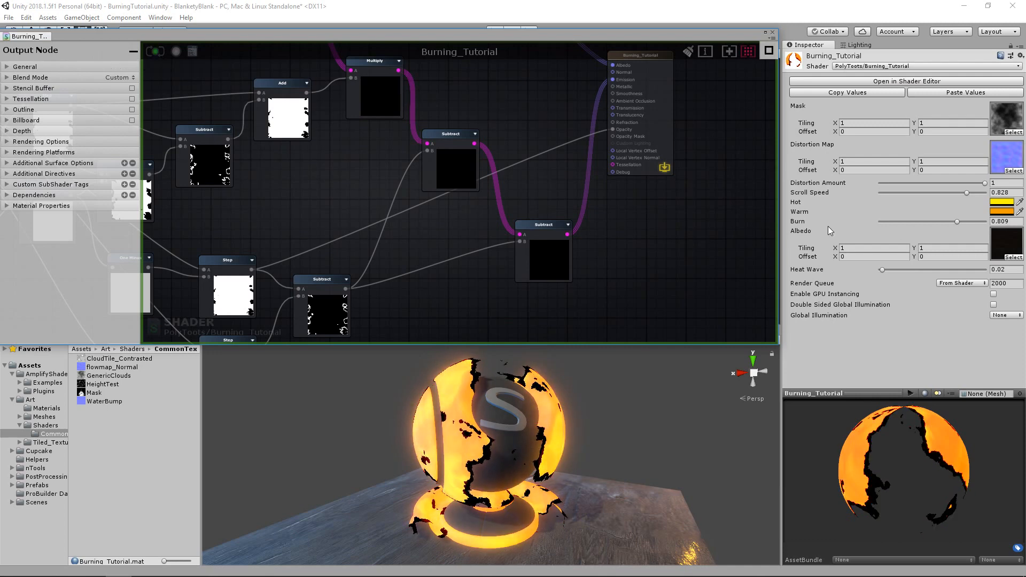
pyautogui.moveTo(956, 222)
pyautogui.mouseDown()
pyautogui.moveTo(880, 224)
pyautogui.moveTo(983, 226)
pyautogui.moveTo(861, 230)
pyautogui.moveTo(981, 218)
pyautogui.moveTo(859, 216)
pyautogui.moveTo(917, 215)
pyautogui.moveTo(889, 228)
pyautogui.mouseUp()
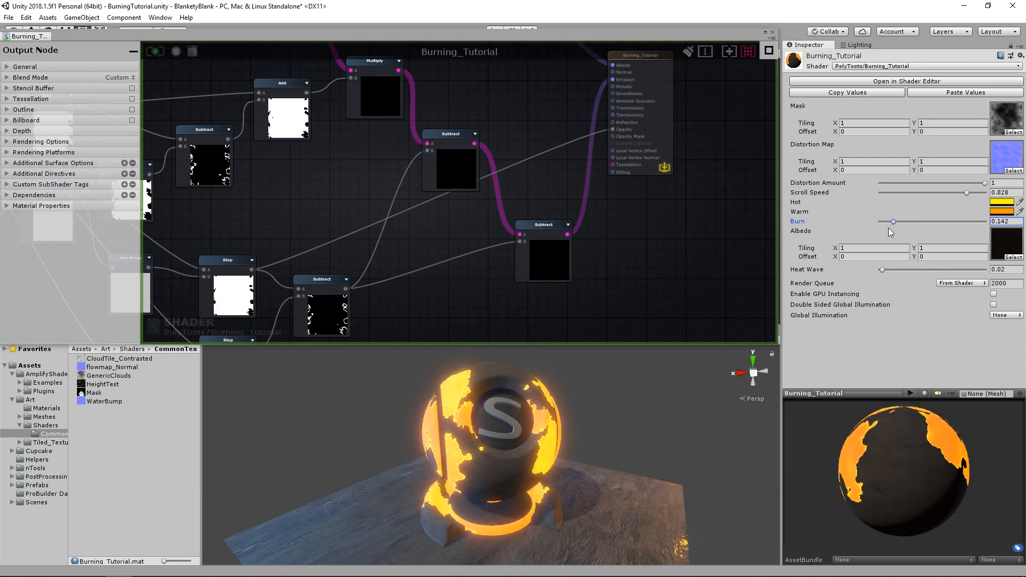
# Select the lower branch of One Minus, Step and Subtract nodes and move it farther down, away from the upper masks.
pyautogui.moveTo(331, 248); pyautogui.dragTo(586, 194, button='middle')
pyautogui.scroll(-3, 526, 202)
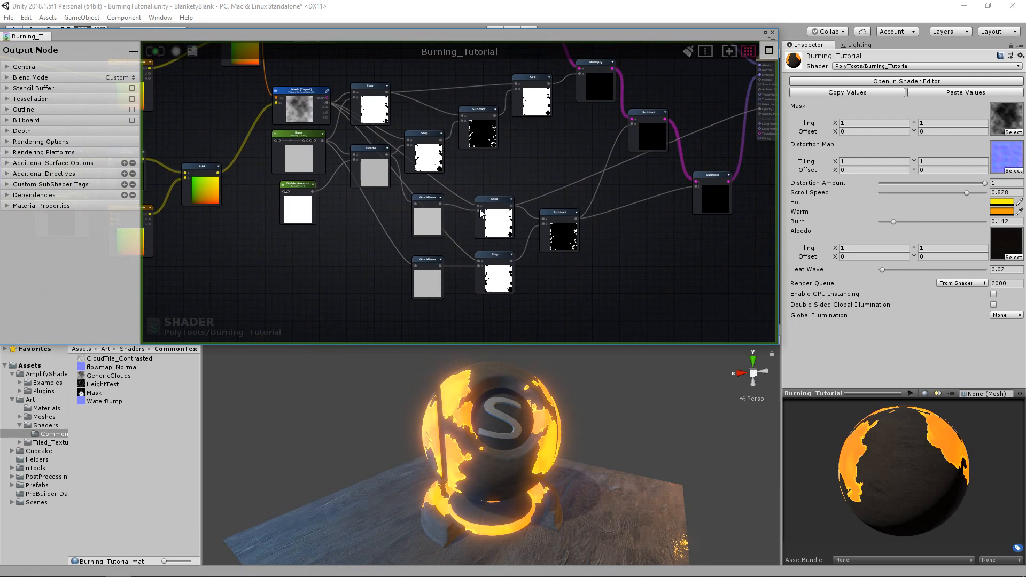
pyautogui.moveTo(323, 225); pyautogui.dragTo(487, 190, button='middle')
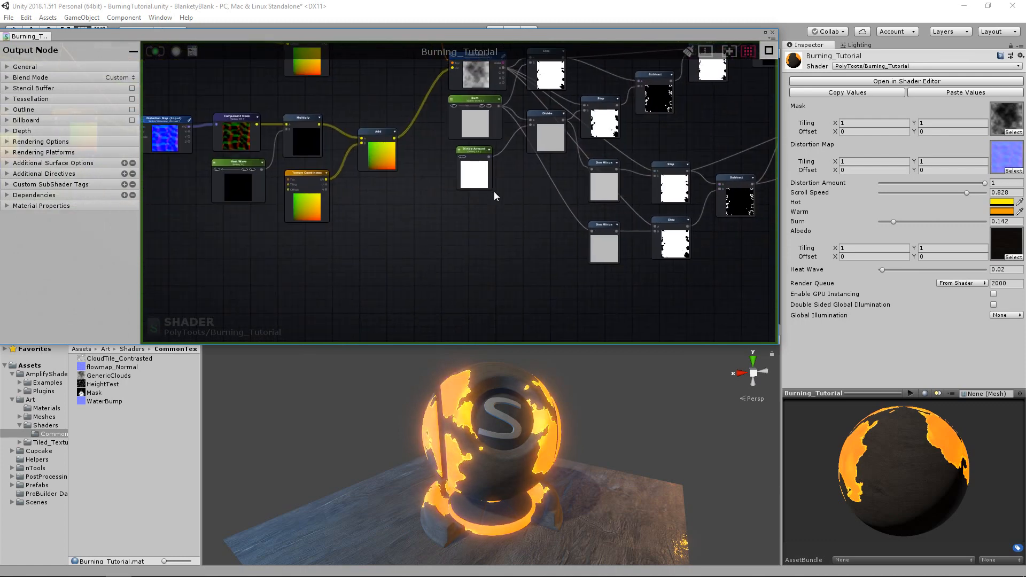
pyautogui.moveTo(680, 154); pyautogui.dragTo(487, 192, button='middle')
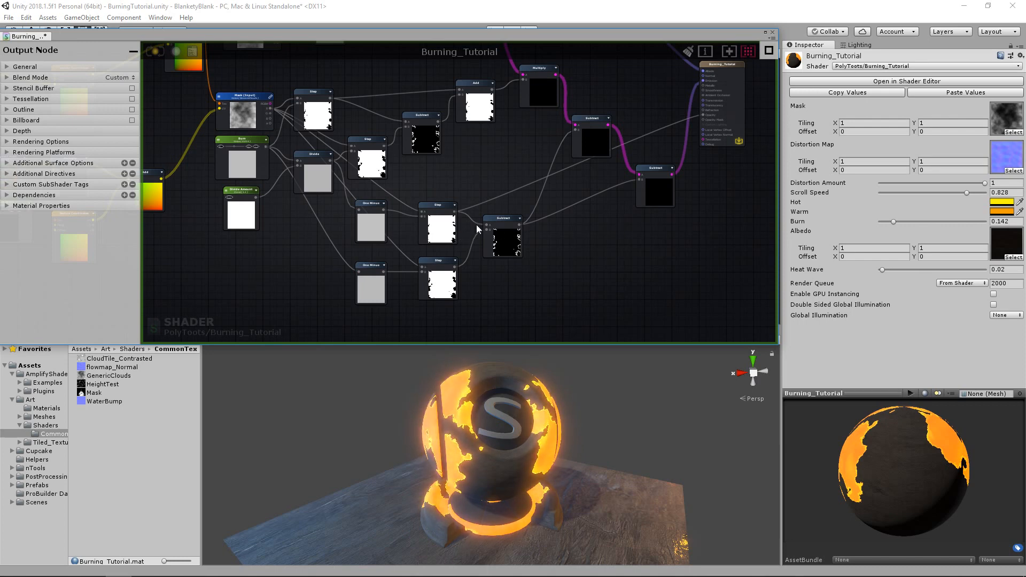
pyautogui.moveTo(476, 224); pyautogui.dragTo(539, 200, button='middle')
pyautogui.scroll(1, 575, 281)
pyautogui.moveTo(631, 297); pyautogui.dragTo(417, 206)
pyautogui.click(533, 137)
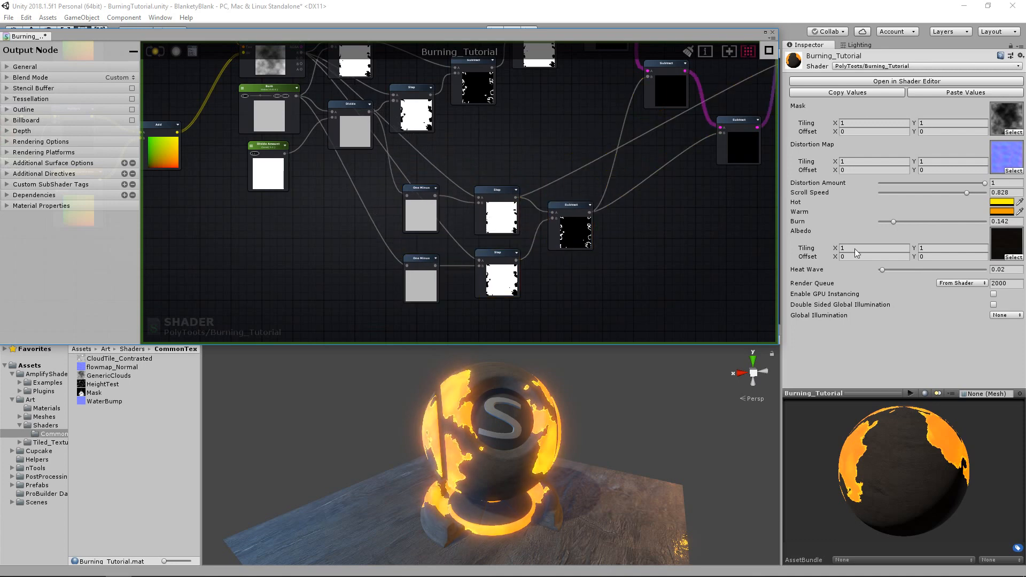
# Try a Heat Wave value of 0.088, return it to 0.02, and set the material's Burn value to 0.854.
pyautogui.moveTo(885, 269)
pyautogui.mouseDown()
pyautogui.moveTo(926, 268)
pyautogui.moveTo(893, 268)
pyautogui.mouseUp()
pyautogui.moveTo(893, 221)
pyautogui.mouseDown()
pyautogui.moveTo(880, 221)
pyautogui.moveTo(909, 222)
pyautogui.mouseUp()
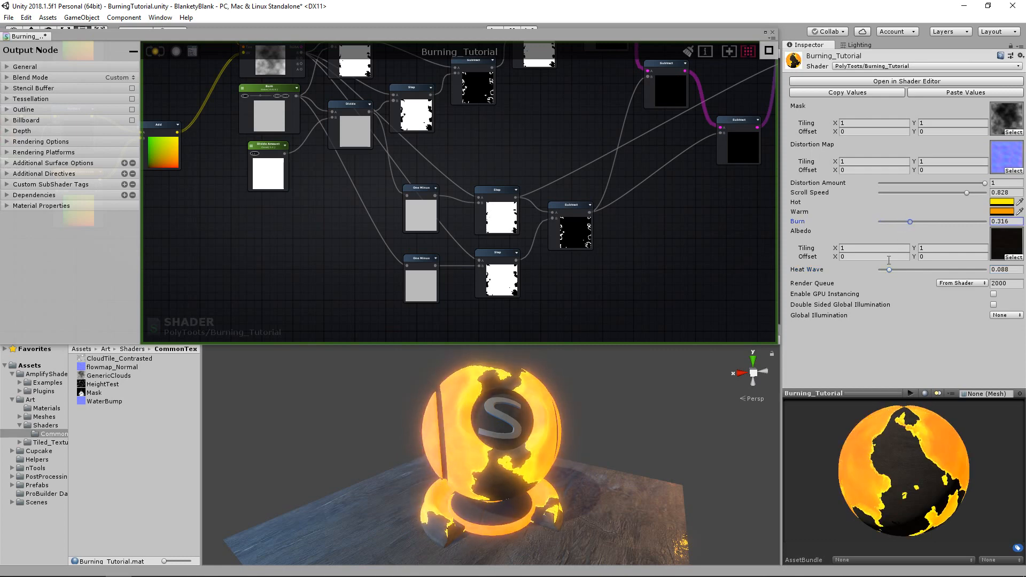
pyautogui.click(995, 270)
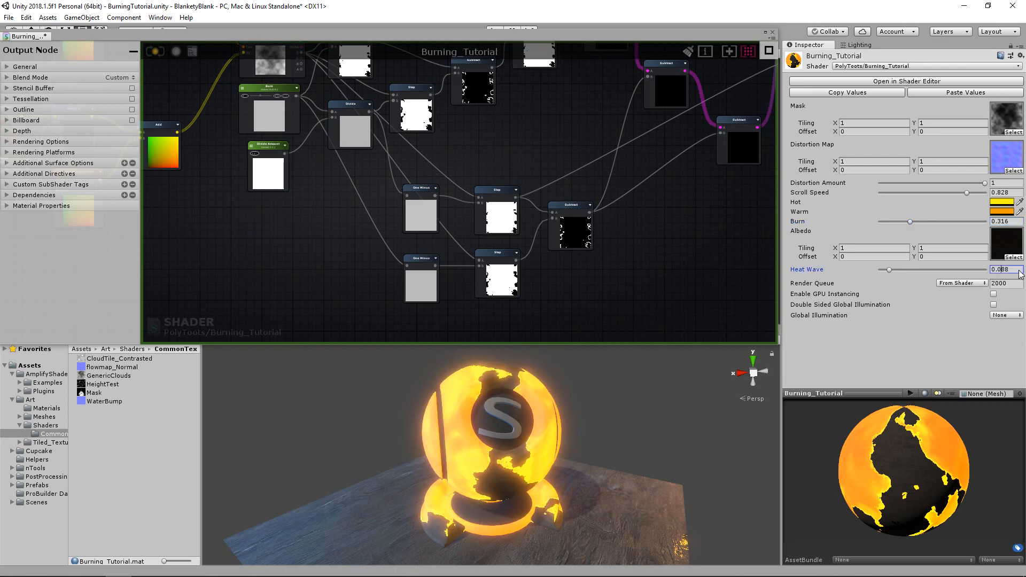
pyautogui.moveTo(909, 223)
pyautogui.mouseDown()
pyautogui.moveTo(966, 226)
pyautogui.moveTo(880, 223)
pyautogui.moveTo(972, 224)
pyautogui.moveTo(954, 225)
pyautogui.mouseUp()
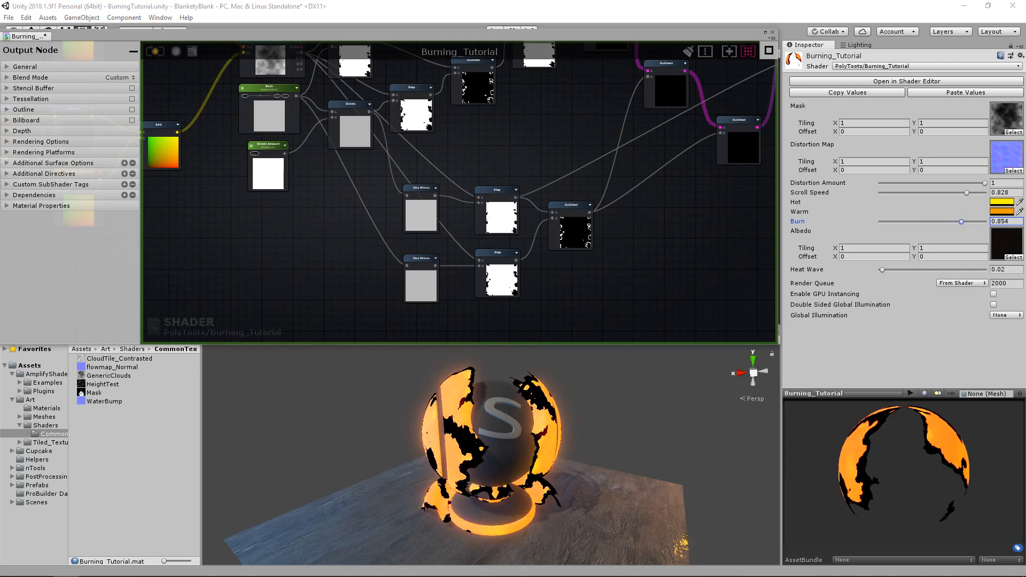
# Add a Float node in the empty area below the Divide Amount node.
pyautogui.scroll(1, 486, 161)
pyautogui.moveTo(666, 158)
pyautogui.mouseDown(button='middle')
pyautogui.moveTo(552, 199)
pyautogui.moveTo(676, 150)
pyautogui.mouseUp(button='middle')
pyautogui.moveTo(404, 137); pyautogui.dragTo(512, 143, button='middle')
pyautogui.click(352, 78)
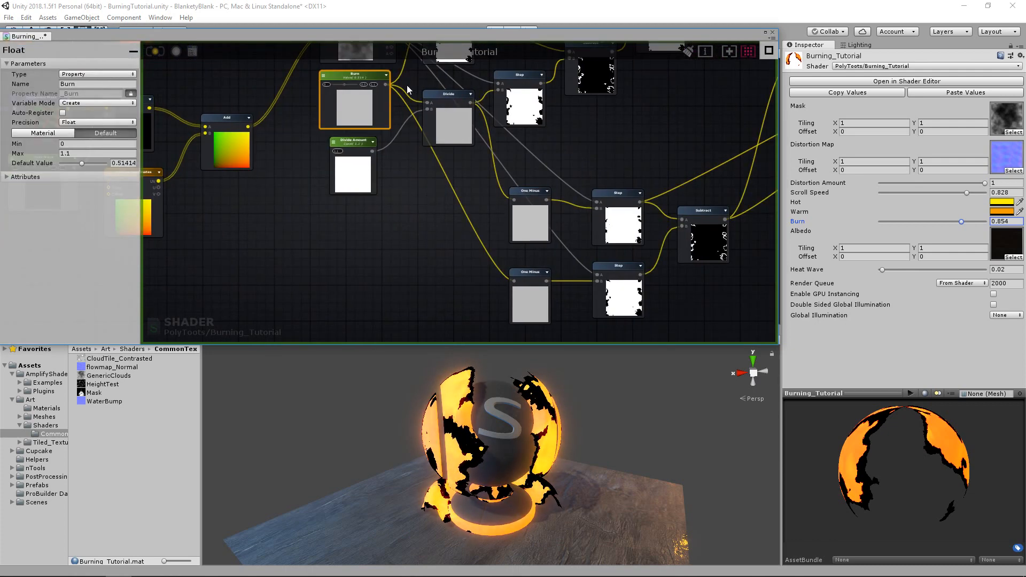
pyautogui.scroll(1, 406, 85)
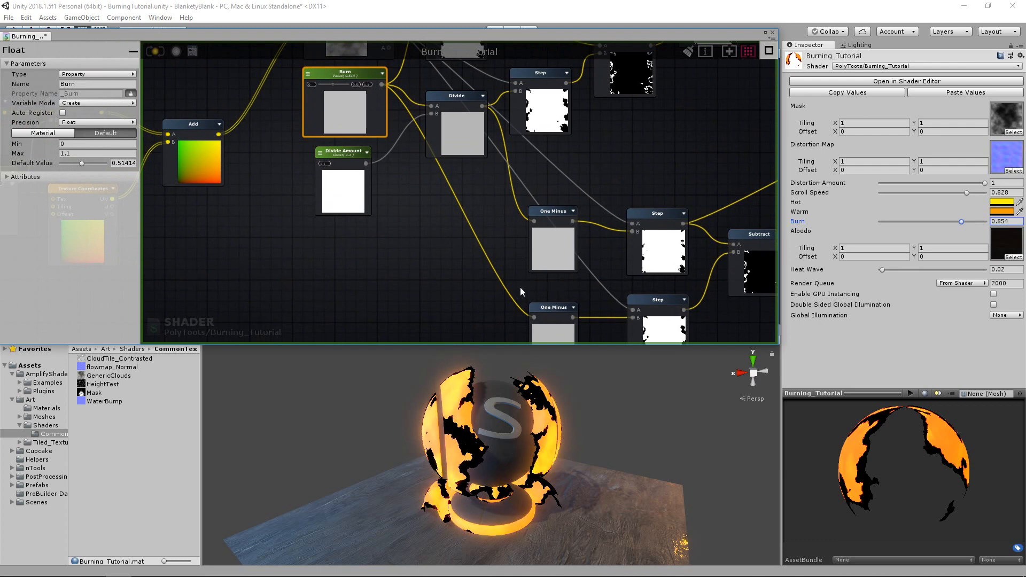
pyautogui.moveTo(421, 229); pyautogui.dragTo(426, 203, button='middle')
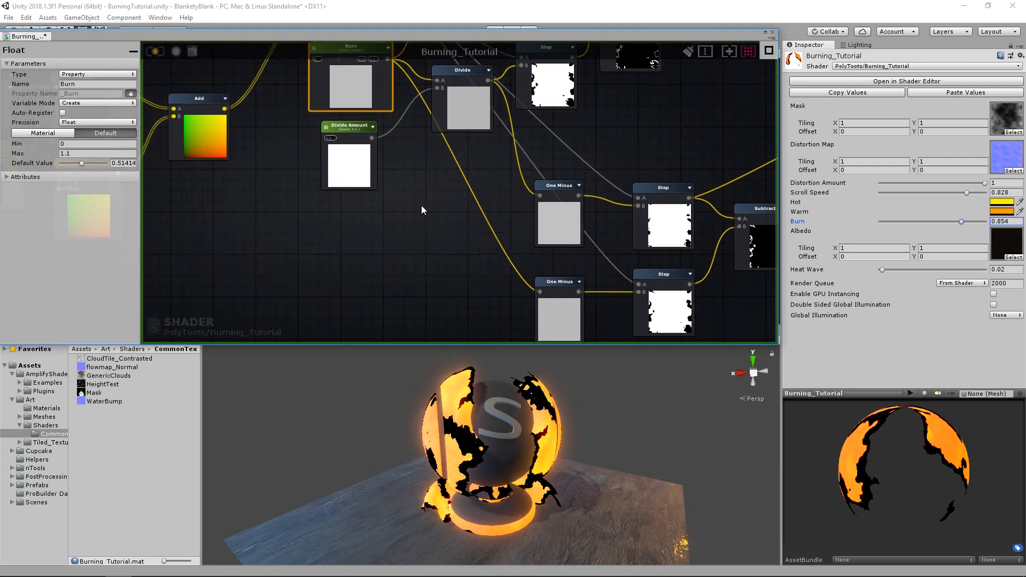
pyautogui.click(416, 210)
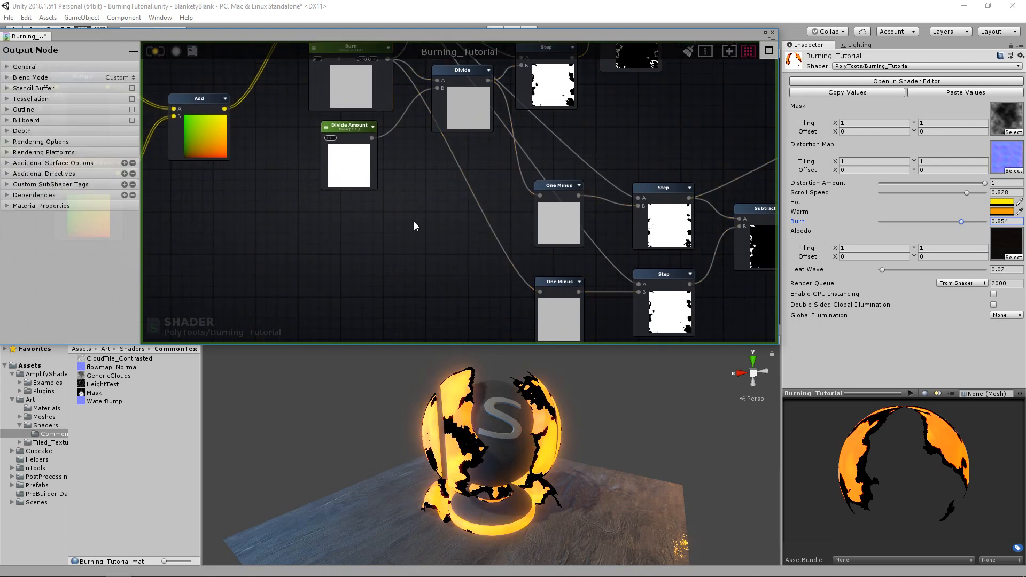
pyautogui.press('1')
pyautogui.click(389, 230)
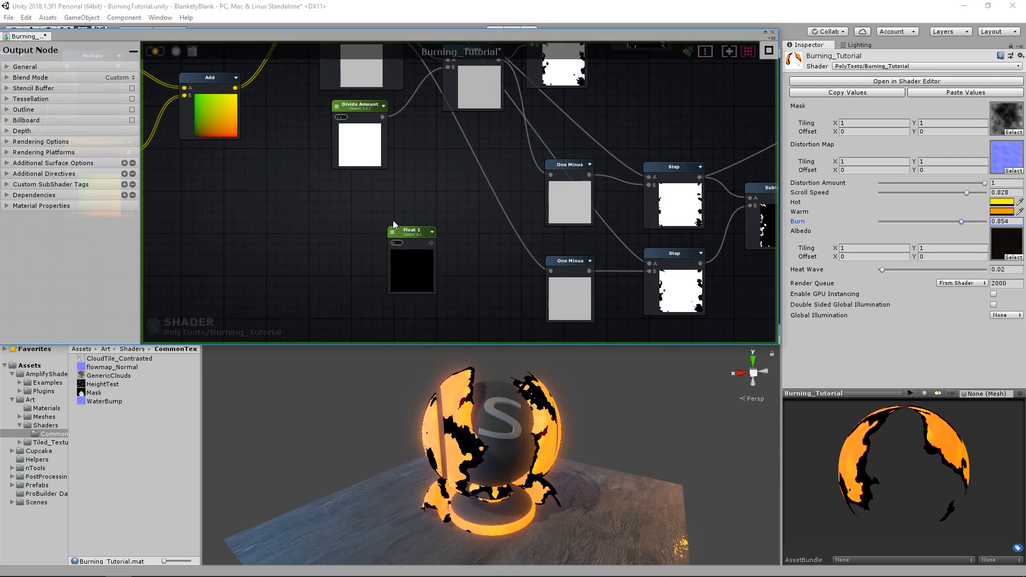
# Name the new Float node Dissolve Amount and change its type to Property.
pyautogui.write('Dissolve ')
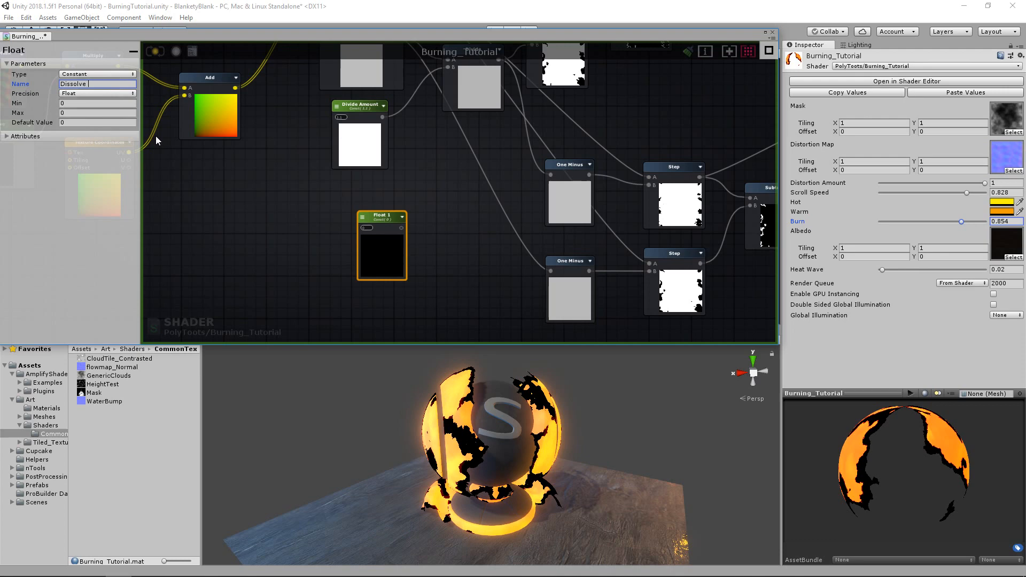
pyautogui.write('Amount')
pyautogui.click(357, 223)
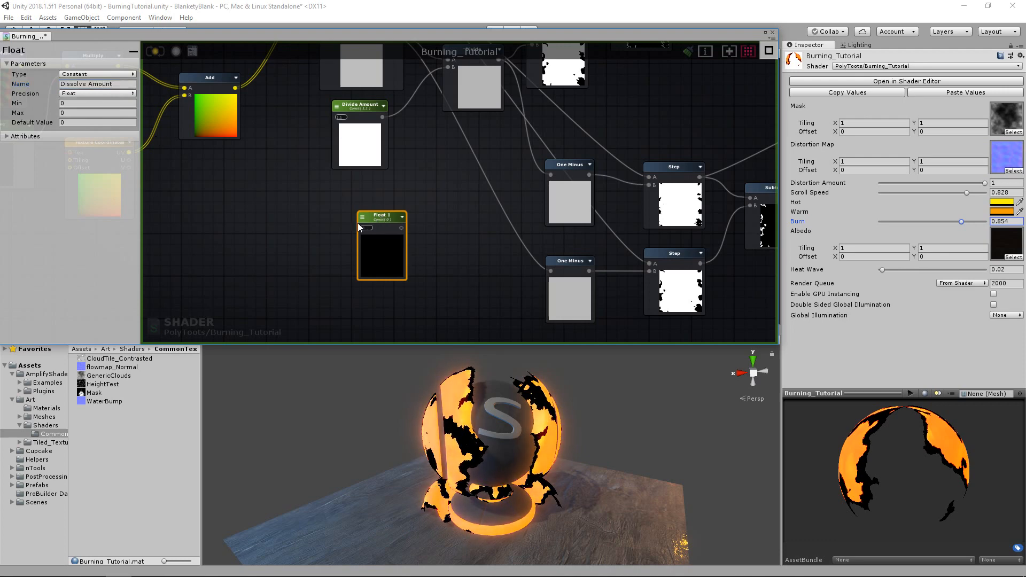
pyautogui.click(108, 75)
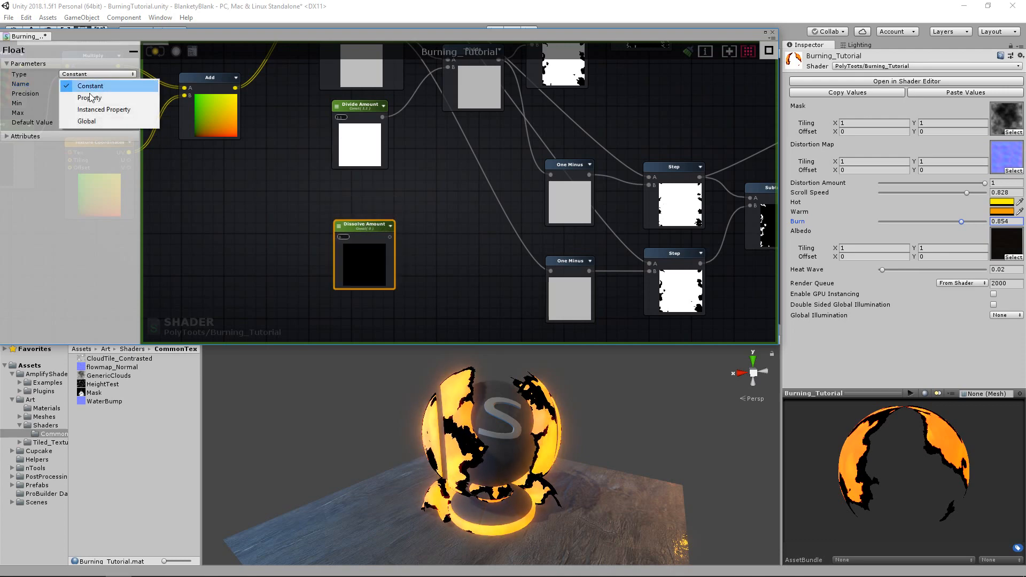
pyautogui.click(90, 97)
pyautogui.click(449, 227)
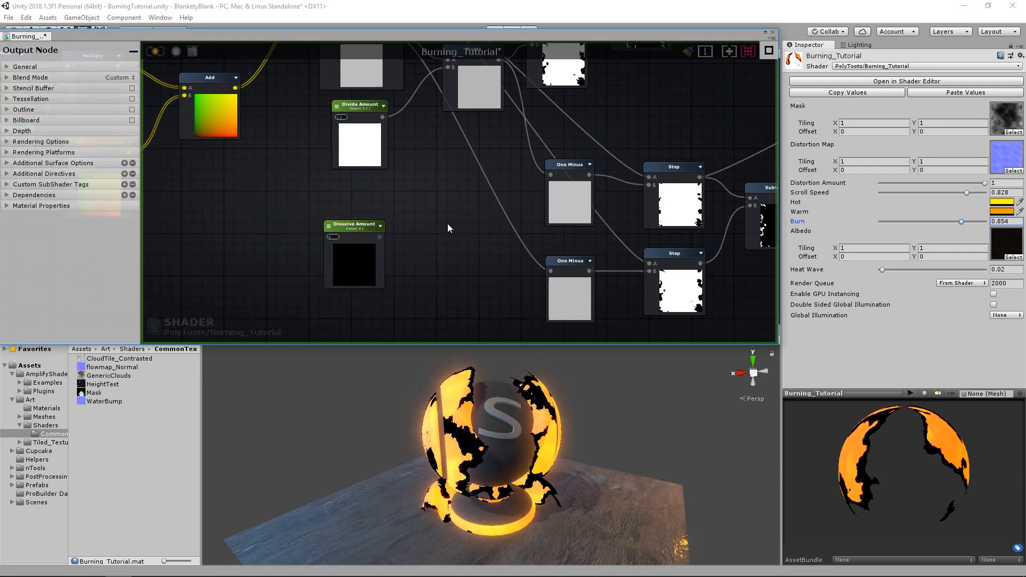
# Add a Divide node and place it between the Dissolve Amount node and the lower branch's One Minus nodes.
pyautogui.rightClick(448, 224)
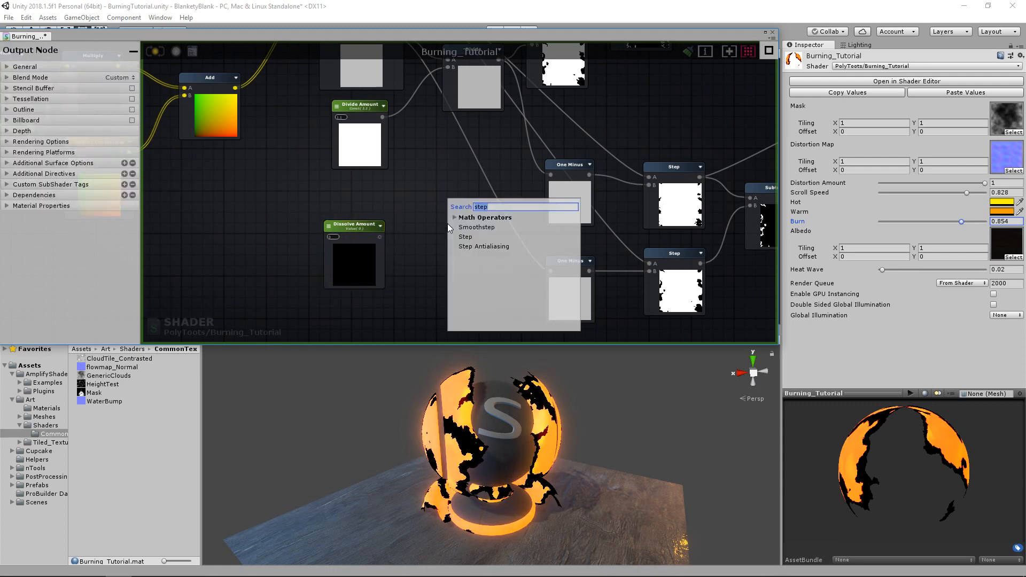
pyautogui.write('divide')
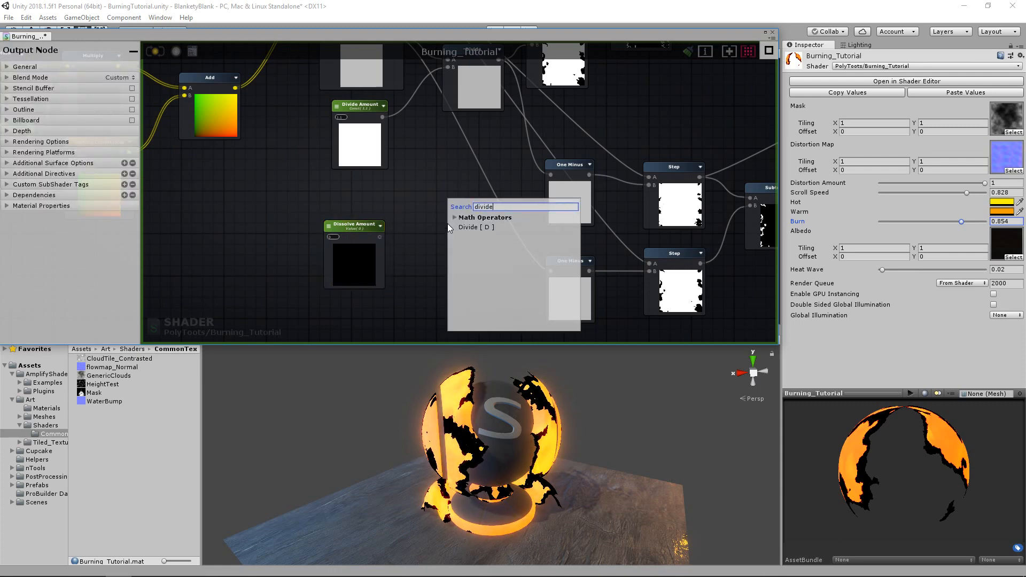
pyautogui.click(483, 228)
pyautogui.moveTo(485, 232); pyautogui.dragTo(469, 174)
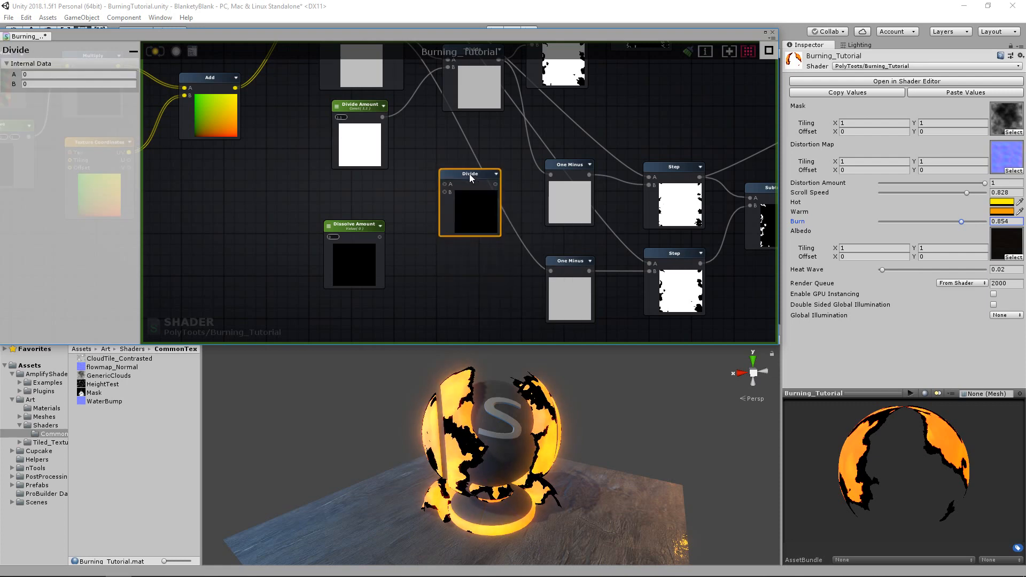
pyautogui.moveTo(469, 174); pyautogui.dragTo(402, 194, button='middle')
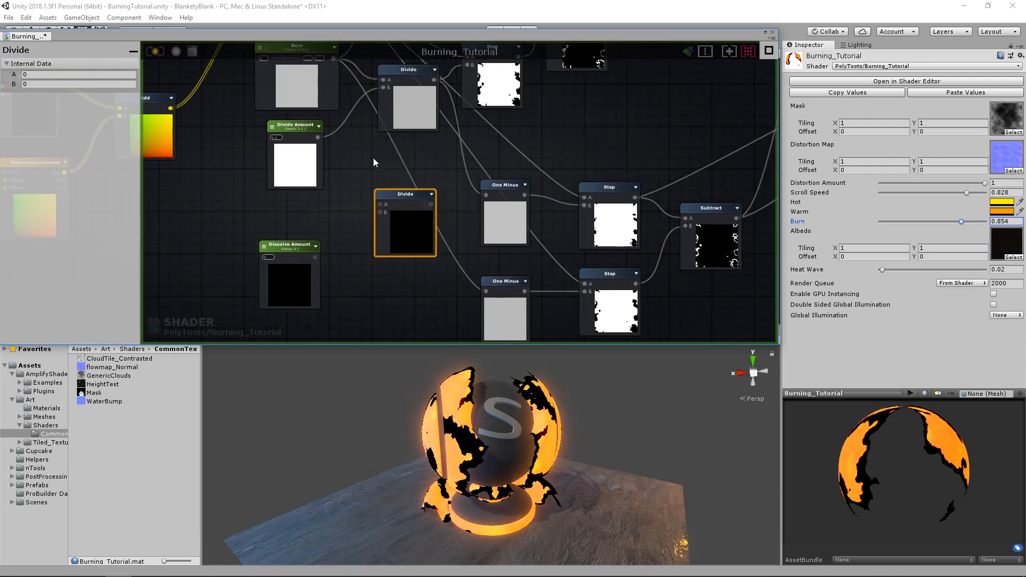
# Move the Dissolve Amount node up slightly and connect its output to input A of the new Divide node.
pyautogui.moveTo(409, 89); pyautogui.dragTo(411, 125, button='middle')
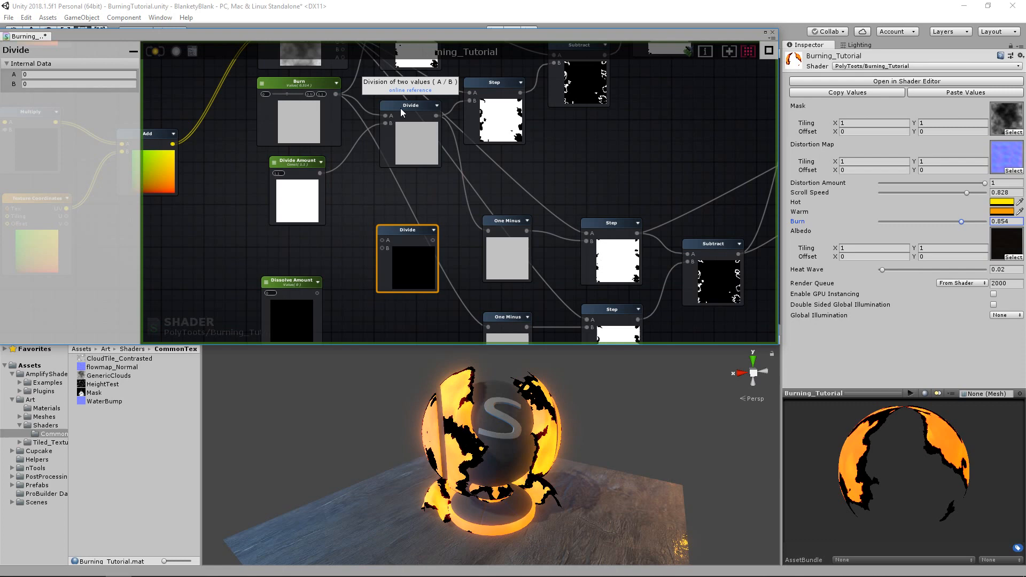
pyautogui.click(402, 112)
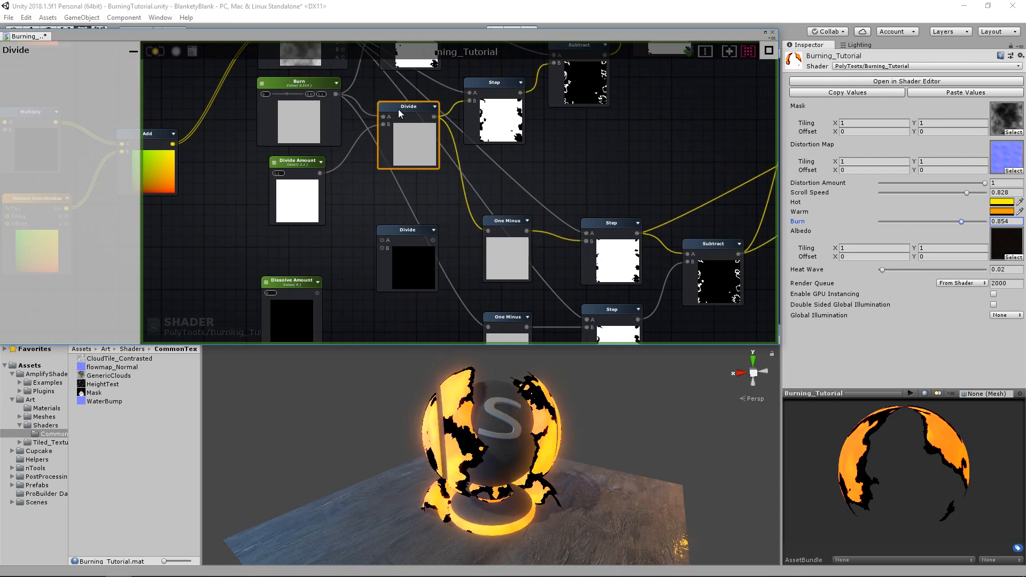
pyautogui.click(287, 83)
pyautogui.moveTo(286, 81); pyautogui.dragTo(289, 82)
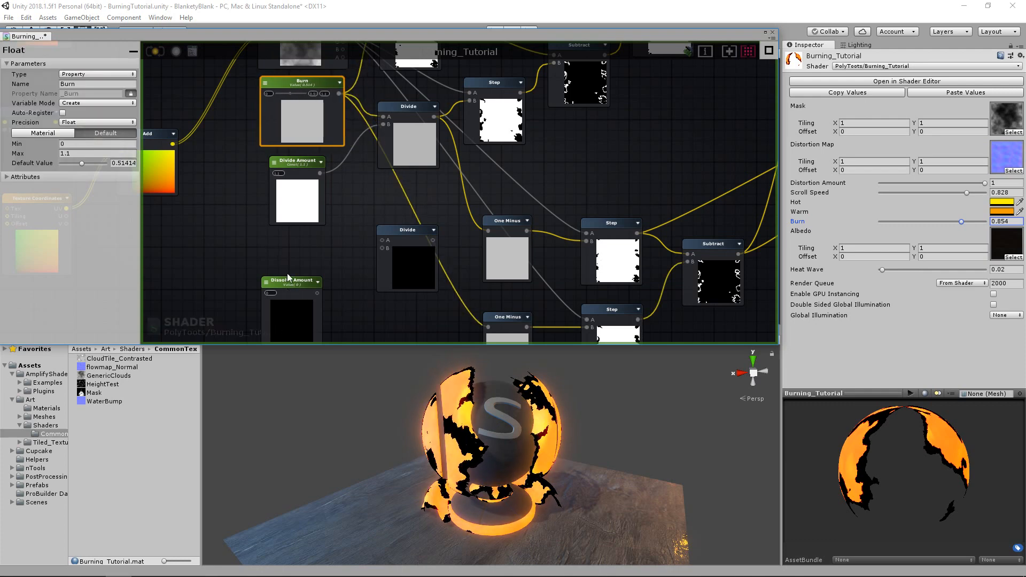
pyautogui.moveTo(287, 276); pyautogui.dragTo(290, 261)
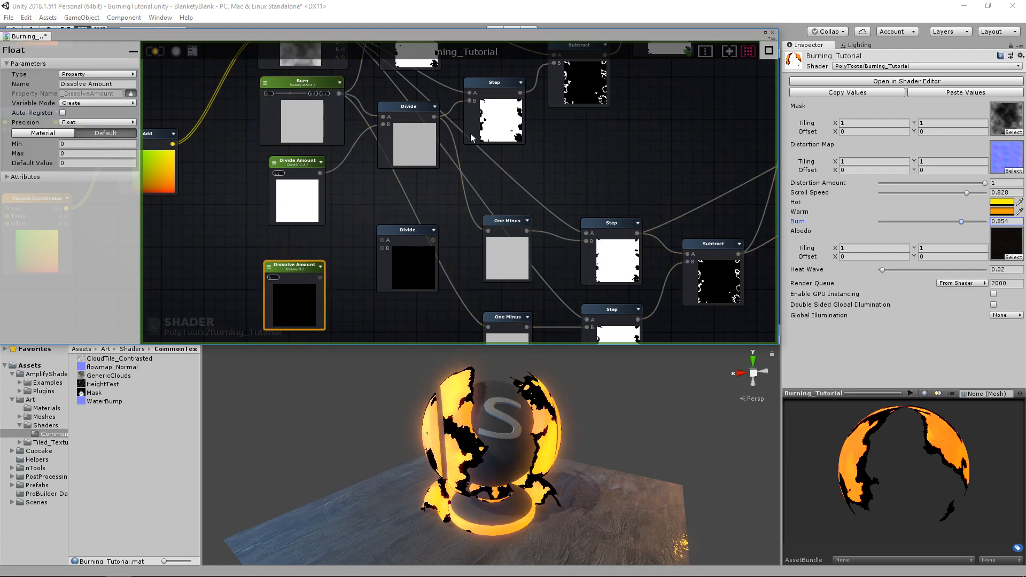
pyautogui.moveTo(306, 271); pyautogui.dragTo(318, 236, button='middle')
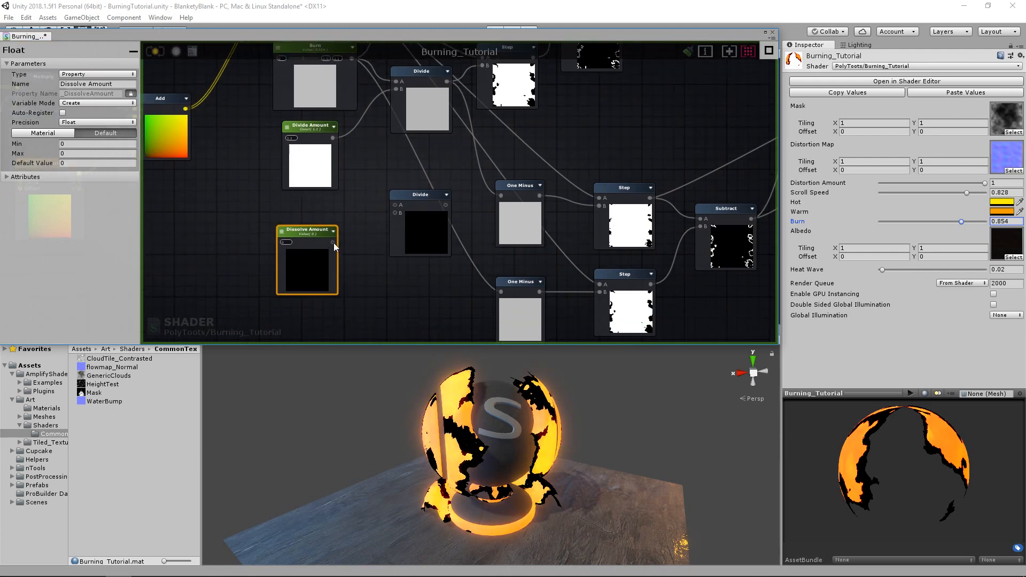
pyautogui.moveTo(334, 243); pyautogui.dragTo(396, 208)
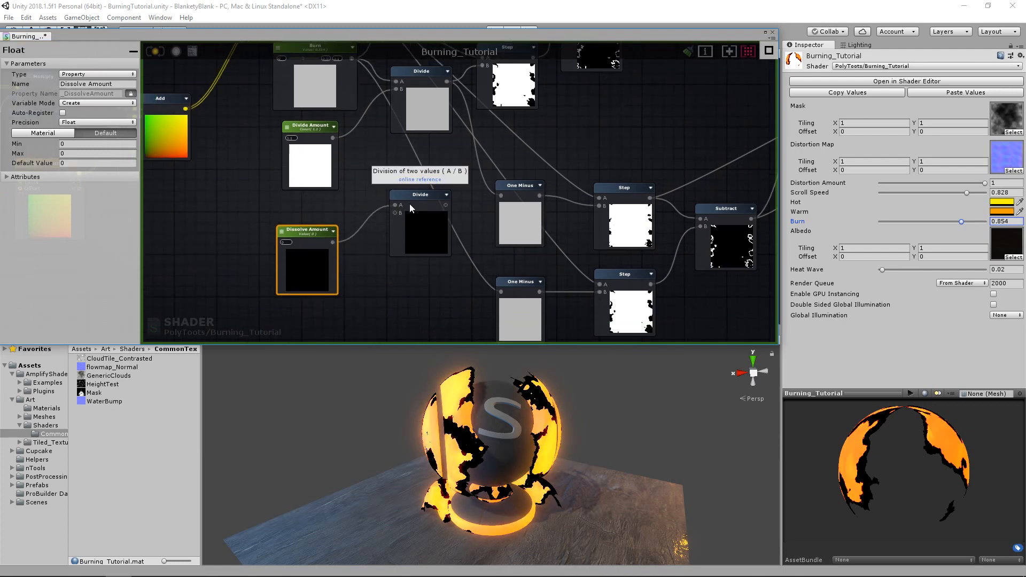
# Connect the Divide Amount node to input B of the new Divide node and tidy the nodes' placement.
pyautogui.moveTo(409, 203); pyautogui.dragTo(379, 214, button='middle')
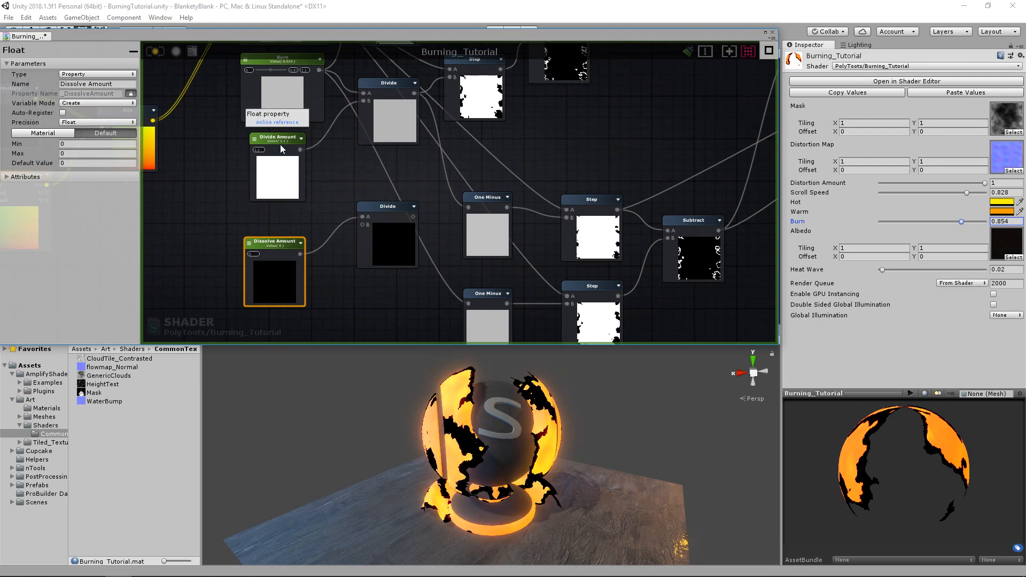
pyautogui.click(280, 137)
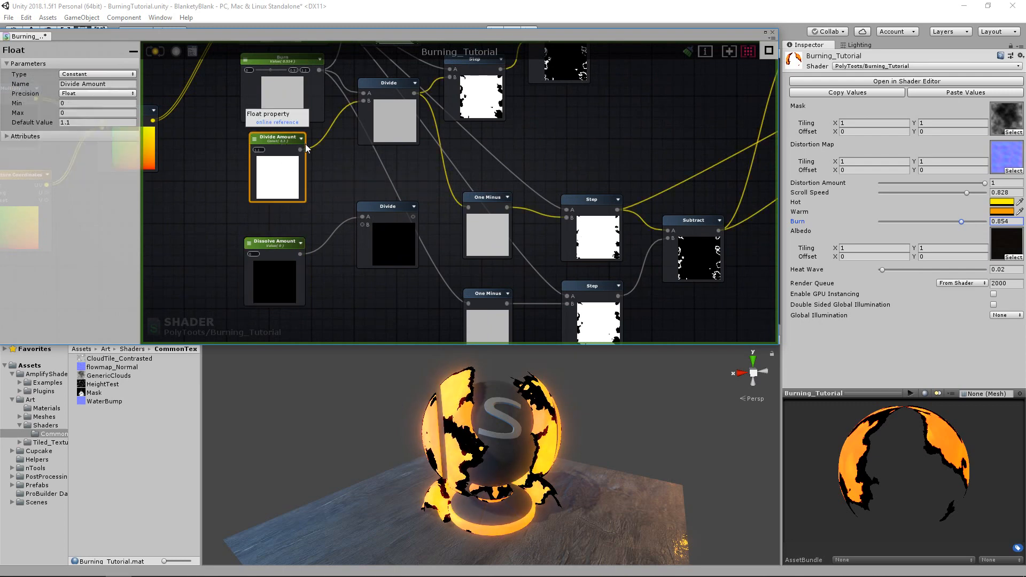
pyautogui.moveTo(361, 225); pyautogui.dragTo(361, 223)
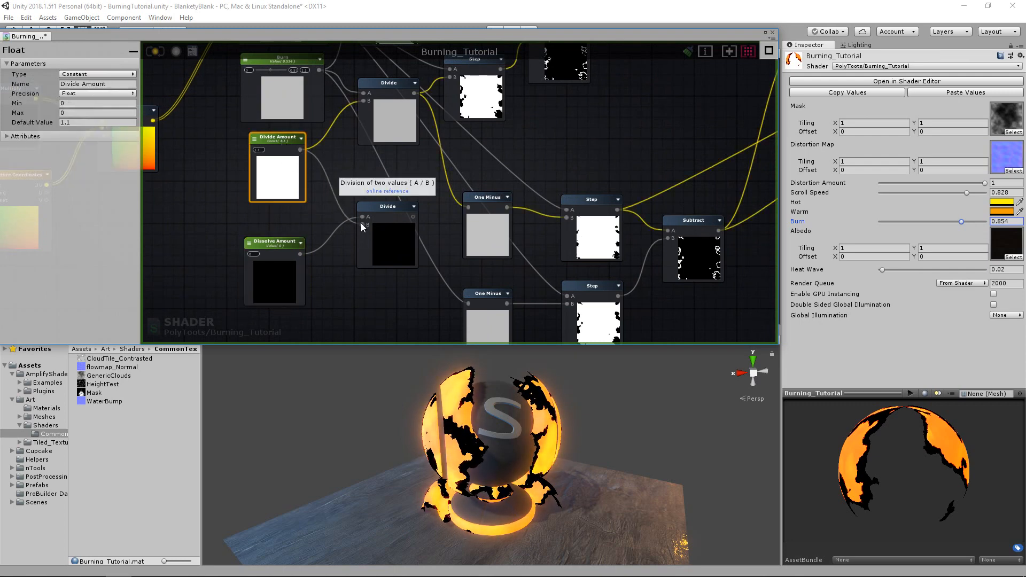
pyautogui.moveTo(284, 240); pyautogui.dragTo(290, 237)
pyautogui.moveTo(384, 208); pyautogui.dragTo(377, 208)
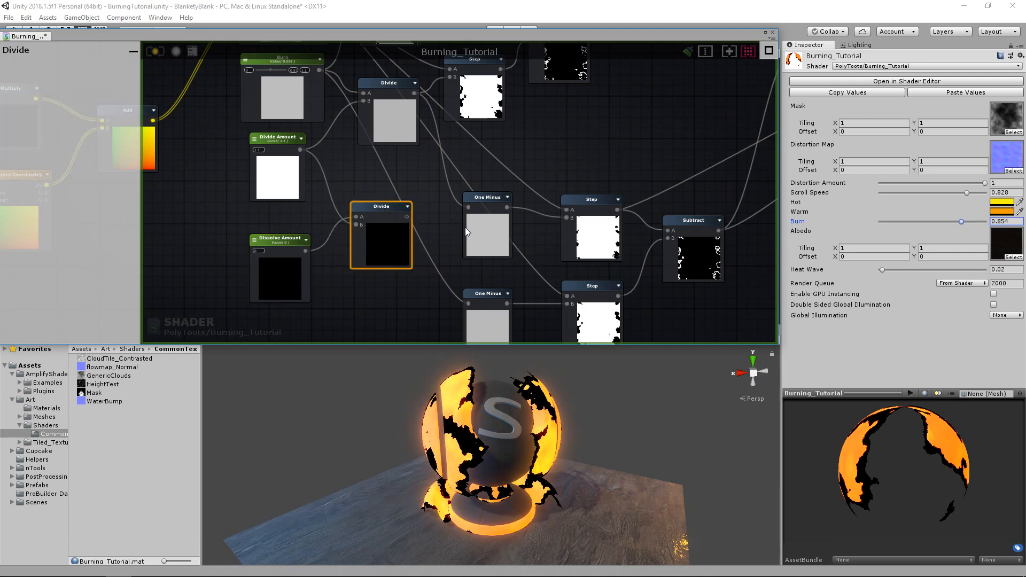
# Connect the new Divide node's output to both One Minus nodes in the lower branch and update the shader.
pyautogui.moveTo(466, 231); pyautogui.dragTo(335, 215, button='middle')
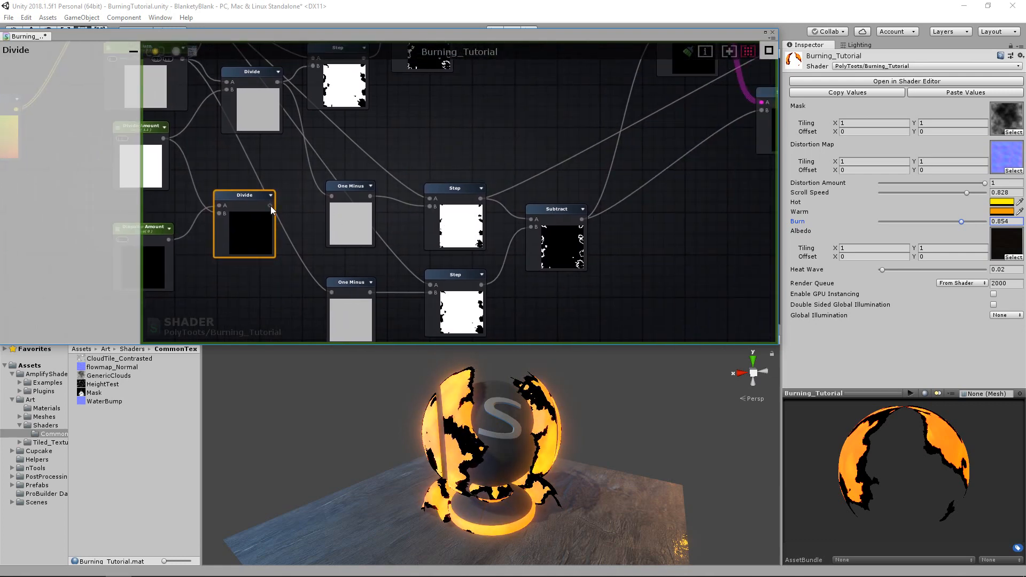
pyautogui.scroll(-1, 405, 177)
pyautogui.moveTo(370, 226); pyautogui.dragTo(322, 215, button='middle')
pyautogui.scroll(-1, 322, 215)
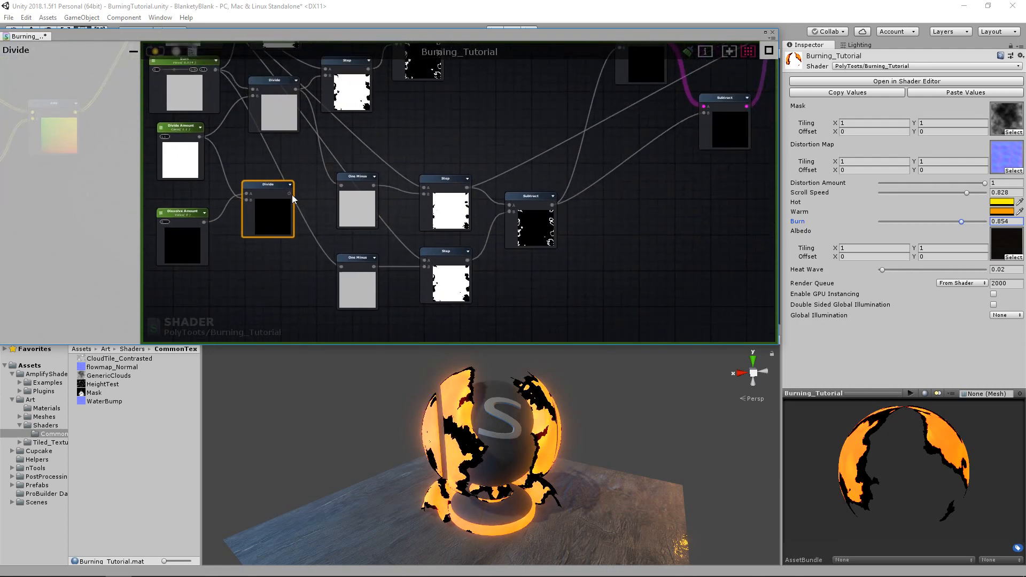
pyautogui.moveTo(289, 193); pyautogui.dragTo(341, 267)
pyautogui.moveTo(363, 180); pyautogui.dragTo(361, 236, button='middle')
pyautogui.scroll(-1, 449, 216)
pyautogui.moveTo(519, 178); pyautogui.dragTo(476, 193, button='middle')
pyautogui.click(478, 196)
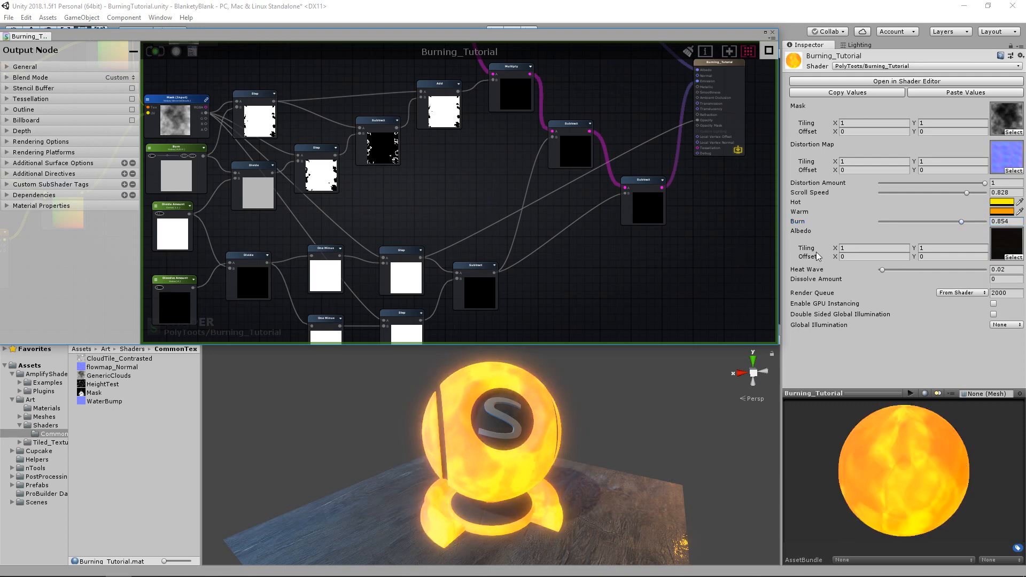
# Try the material's Burn at 1.1, then set Burn to 0.753 and Dissolve Amount to 0.96.
pyautogui.moveTo(911, 222)
pyautogui.mouseDown()
pyautogui.moveTo(990, 231)
pyautogui.moveTo(878, 219)
pyautogui.moveTo(989, 223)
pyautogui.mouseUp()
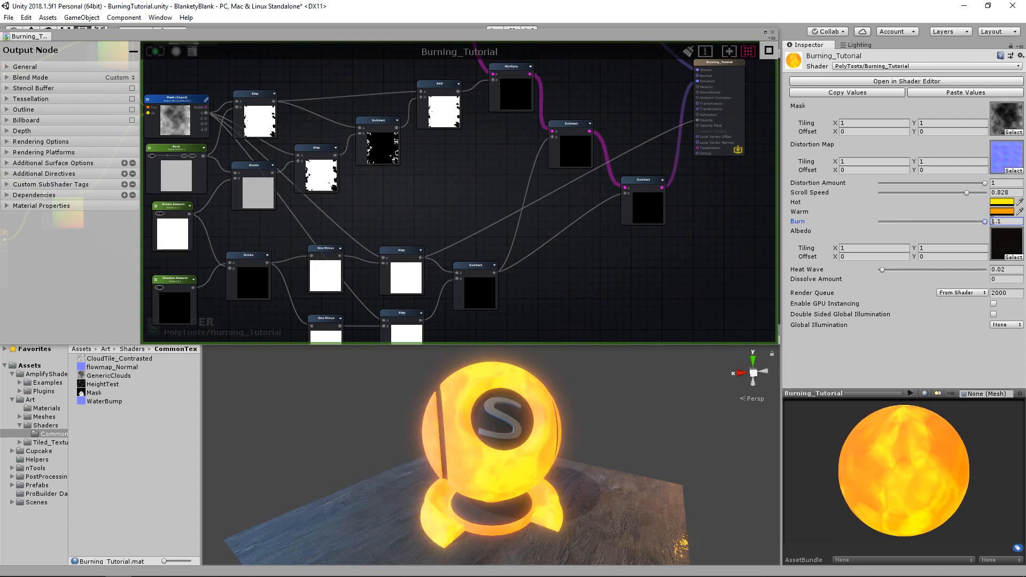
pyautogui.moveTo(971, 221)
pyautogui.mouseDown()
pyautogui.moveTo(874, 214)
pyautogui.moveTo(952, 217)
pyautogui.mouseUp()
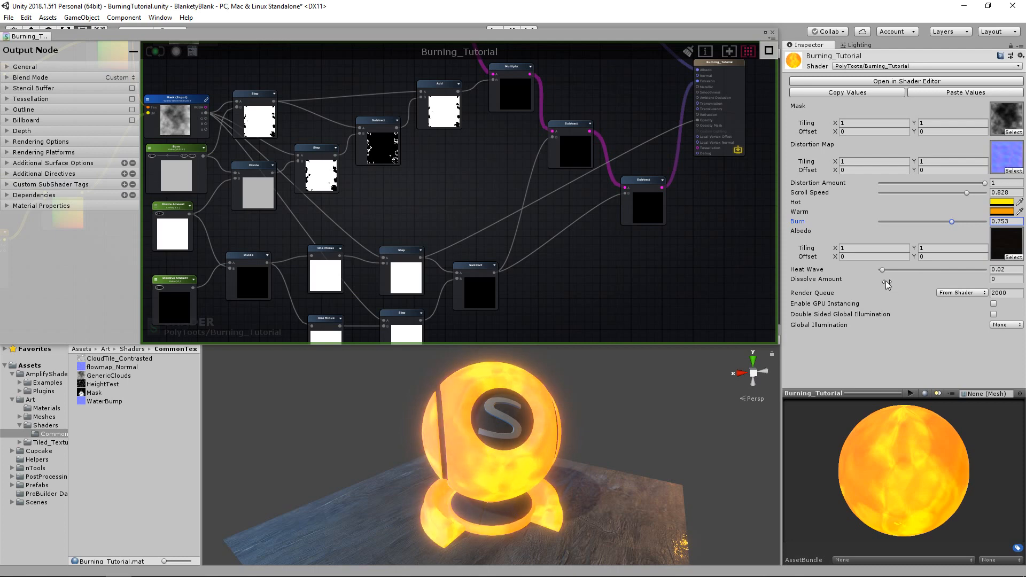
pyautogui.click(893, 280)
pyautogui.moveTo(893, 280); pyautogui.dragTo(906, 275)
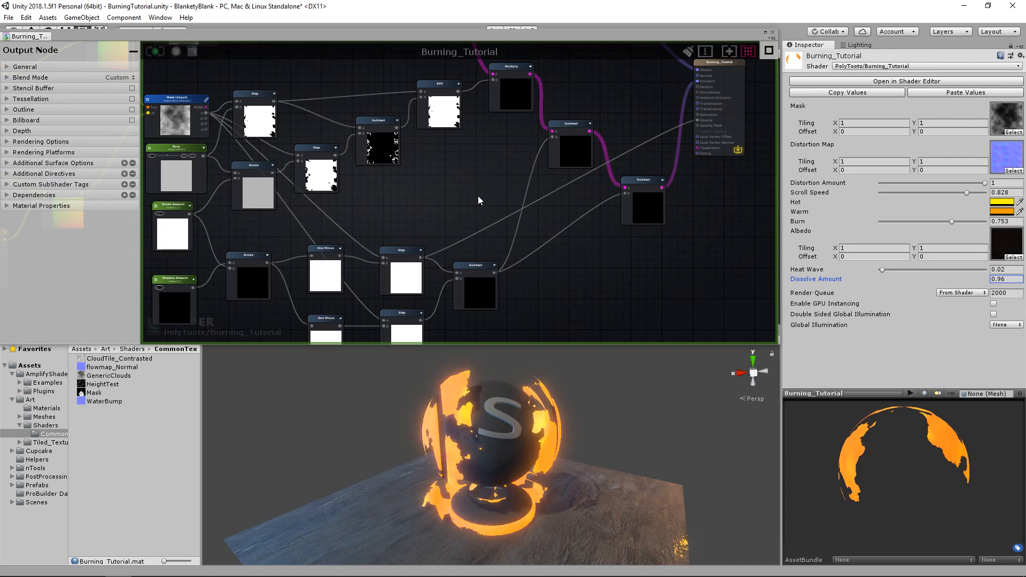
# Examine the dissolving ball up close and the Divide, Dissolve Amount and Burn nodes that drive its masks.
pyautogui.moveTo(509, 217); pyautogui.dragTo(559, 218, button='middle')
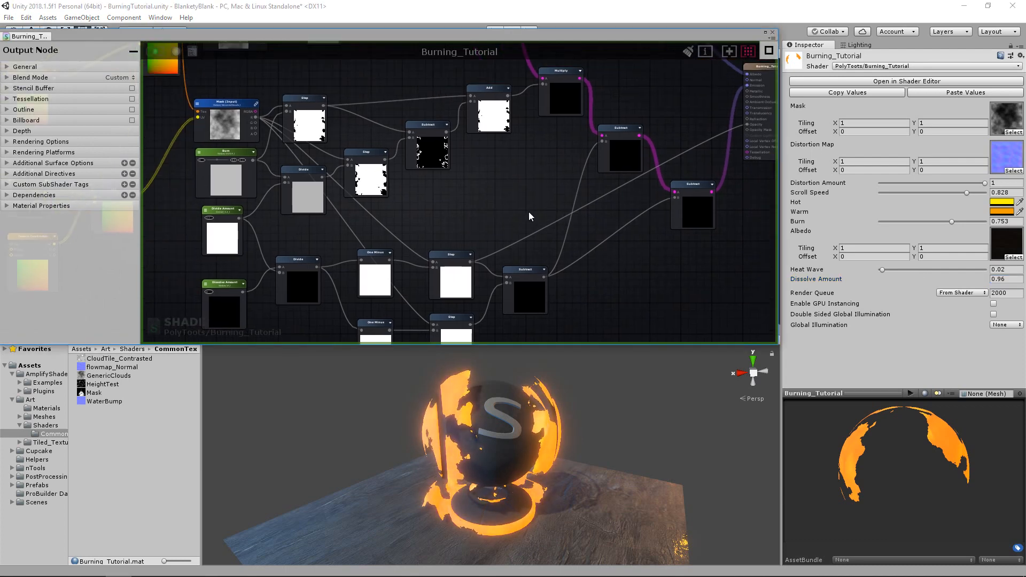
pyautogui.keyDown('alt'); pyautogui.click(505, 418); pyautogui.keyUp('alt')
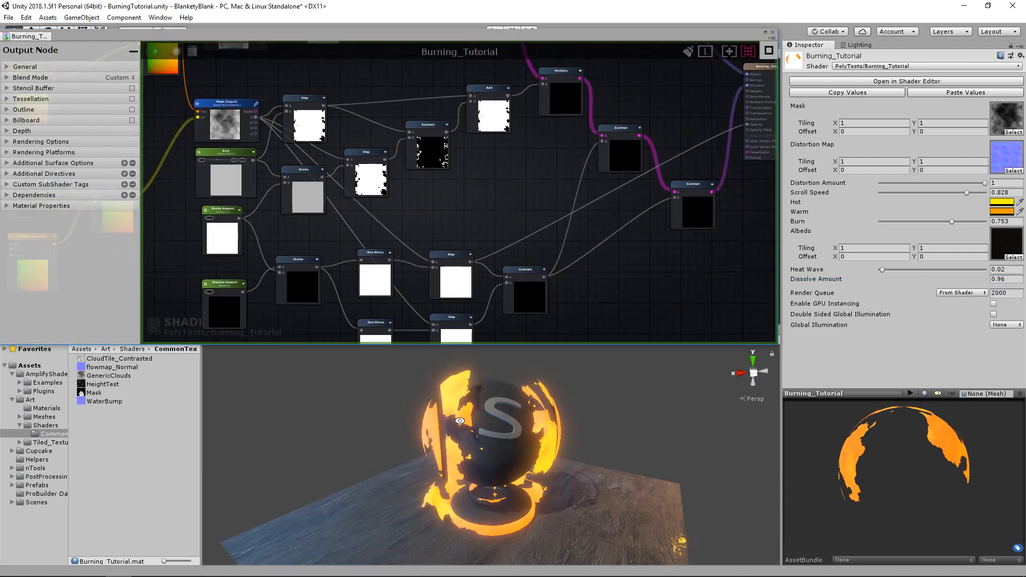
pyautogui.scroll(5, 506, 418)
pyautogui.keyDown('alt'); pyautogui.moveTo(505, 418); pyautogui.dragTo(564, 426); pyautogui.keyUp('alt')
pyautogui.moveTo(497, 213); pyautogui.dragTo(488, 190, button='middle')
pyautogui.moveTo(394, 245); pyautogui.dragTo(399, 204, button='middle')
pyautogui.scroll(3, 437, 206)
pyautogui.click(364, 239)
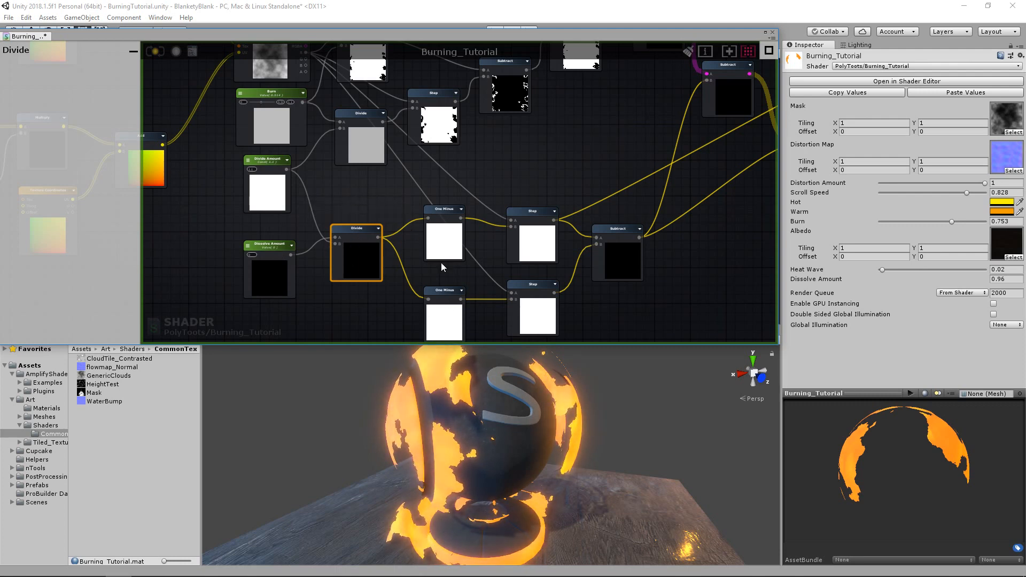
pyautogui.moveTo(448, 213); pyautogui.dragTo(419, 229, button='middle')
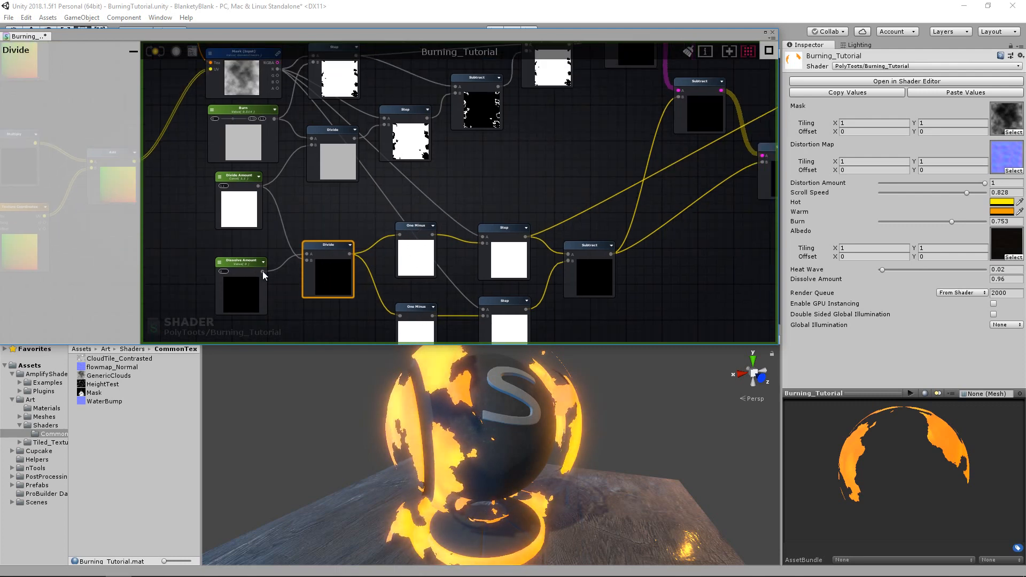
pyautogui.moveTo(291, 115); pyautogui.dragTo(303, 159, button='middle')
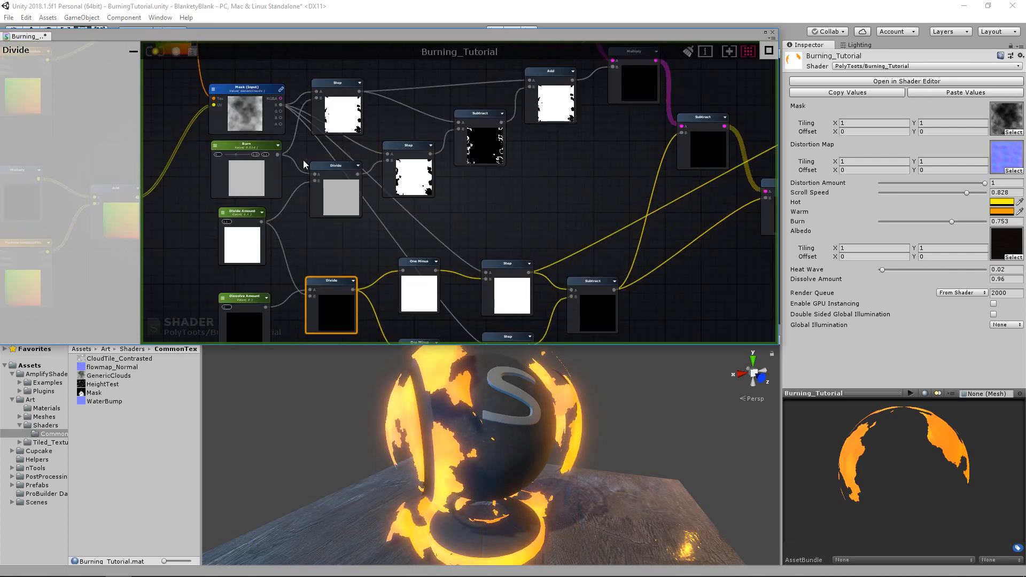
pyautogui.click(252, 147)
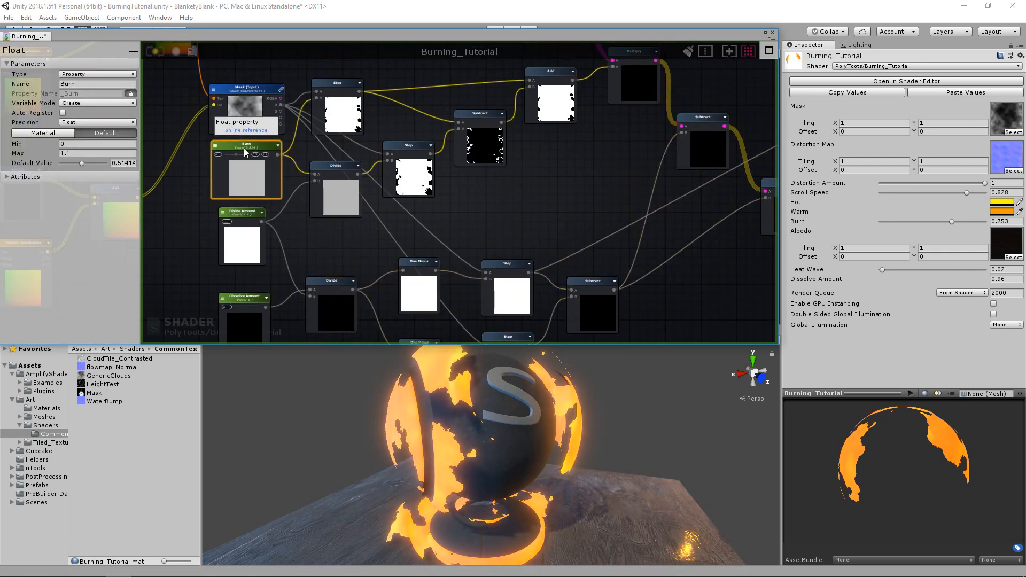
# Examine how the Burn, Divide Amount and Dissolve Amount nodes feed the two Divide nodes and their masks.
pyautogui.click(342, 93)
pyautogui.click(264, 154)
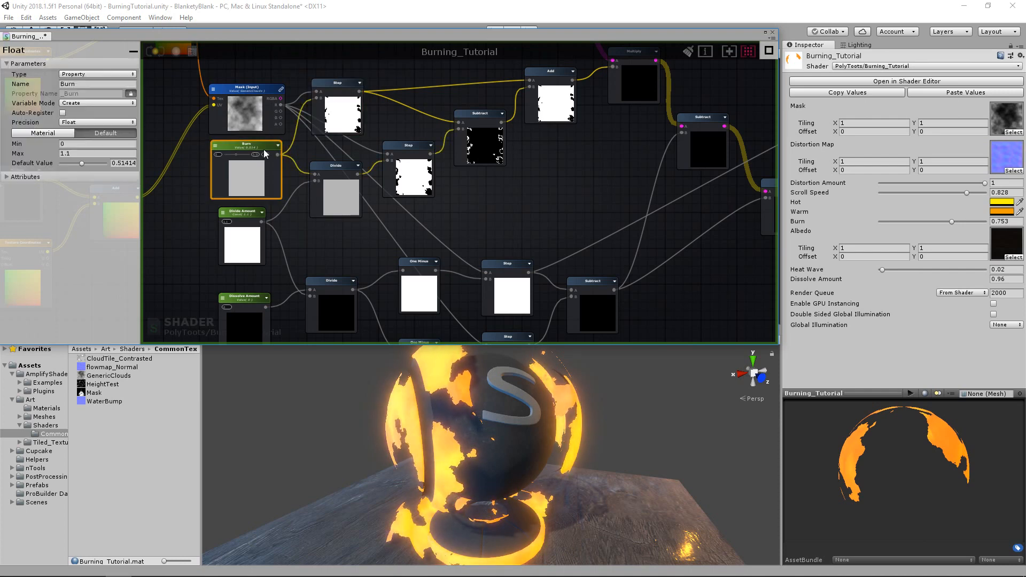
pyautogui.click(406, 143)
pyautogui.moveTo(415, 229); pyautogui.dragTo(428, 151, button='middle')
pyautogui.moveTo(357, 169); pyautogui.dragTo(321, 201, button='middle')
pyautogui.click(350, 171)
pyautogui.click(321, 201)
pyautogui.moveTo(404, 186); pyautogui.dragTo(371, 171, button='middle')
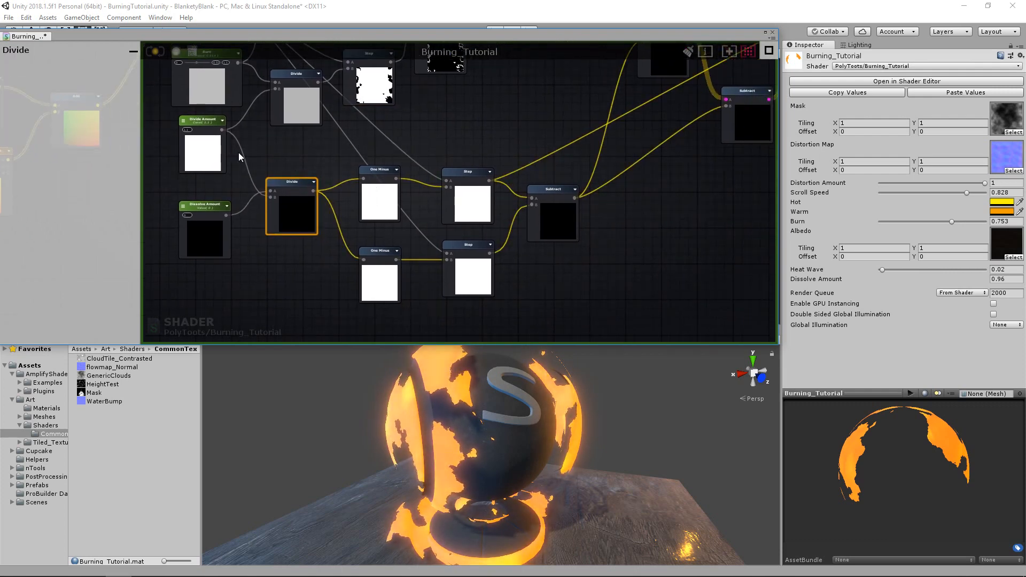
pyautogui.click(202, 120)
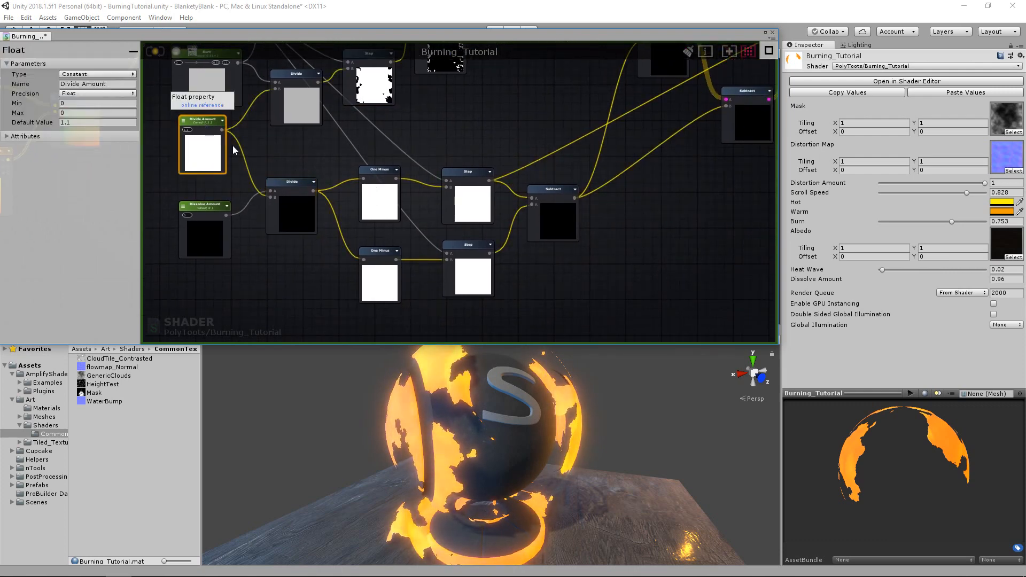
pyautogui.click(206, 215)
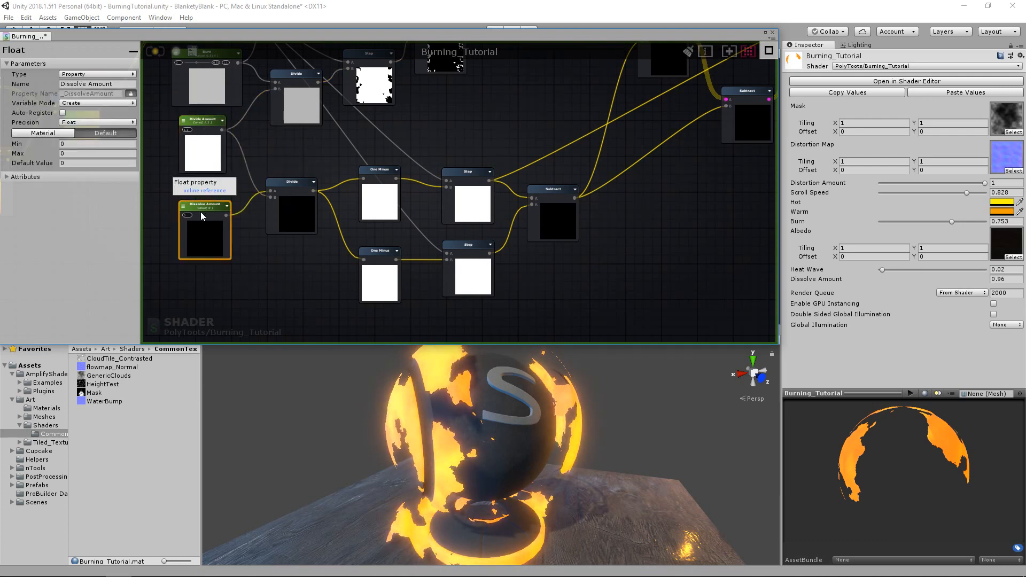
# Connect the Dissolve Amount node's output directly to the lower One Minus node.
pyautogui.click(380, 267)
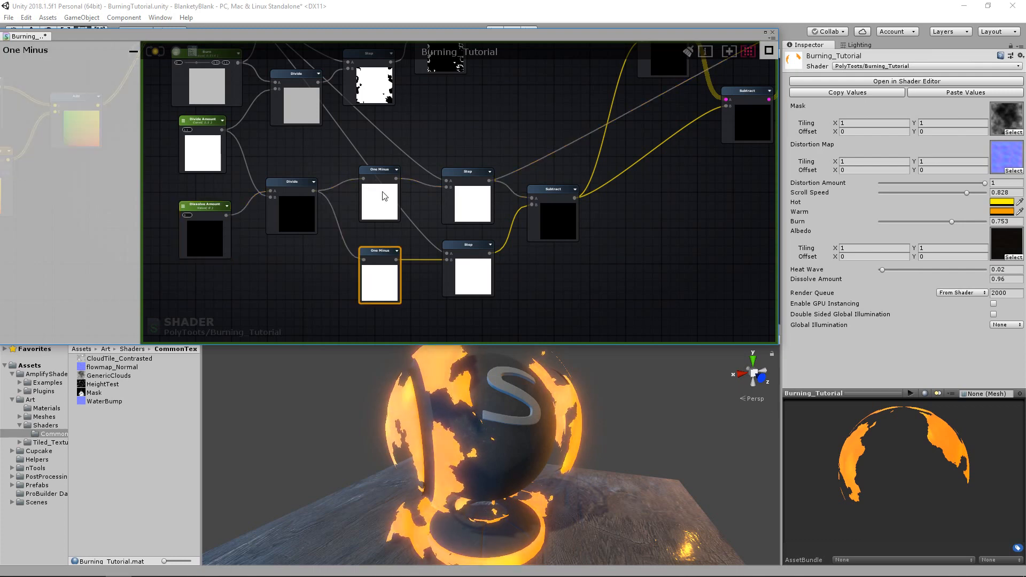
pyautogui.click(383, 196)
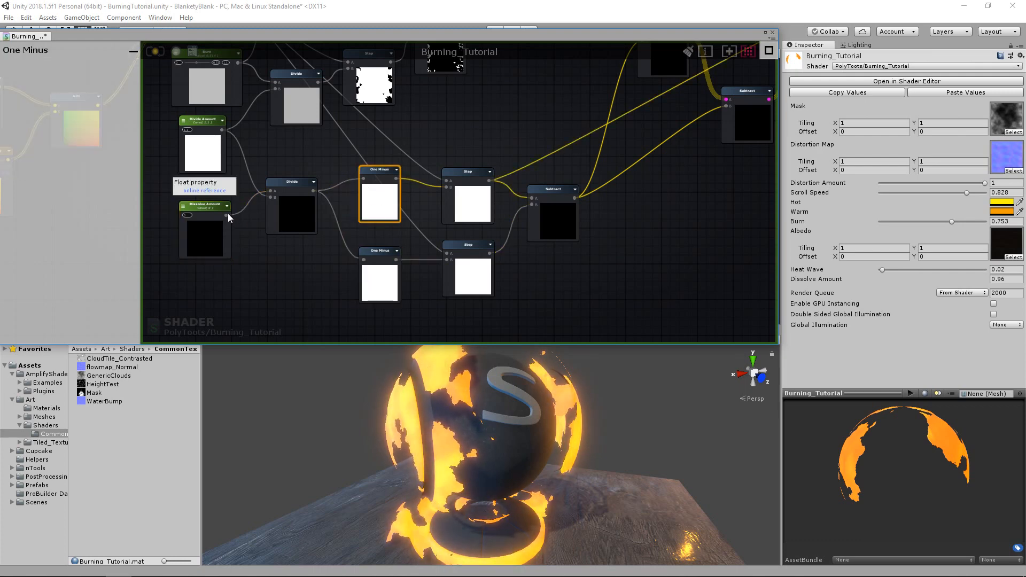
pyautogui.moveTo(226, 216); pyautogui.dragTo(363, 260)
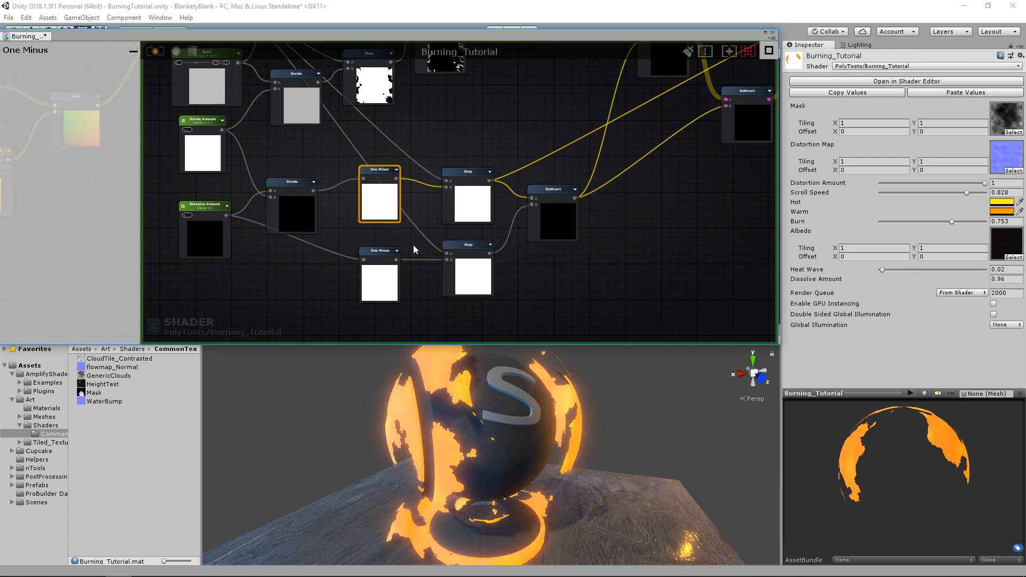
pyautogui.moveTo(430, 217); pyautogui.dragTo(378, 226, button='middle')
pyautogui.scroll(-2, 378, 227)
pyautogui.moveTo(272, 212); pyautogui.dragTo(436, 204, button='middle')
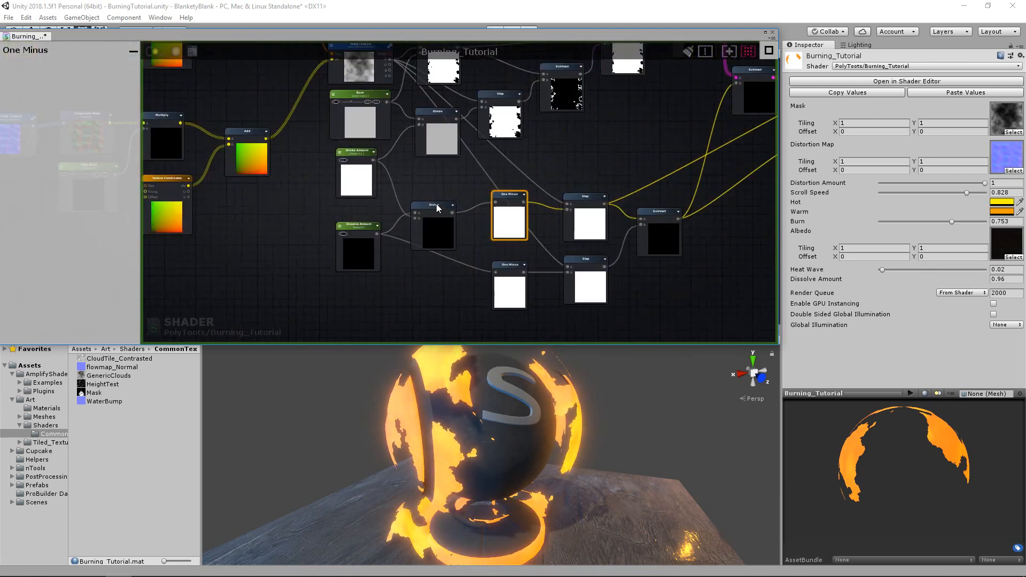
# Examine the lower Divide node and compare the Burn, Divide Amount and Dissolve Amount inputs that drive the branches.
pyautogui.scroll(3, 436, 203)
pyautogui.moveTo(425, 204); pyautogui.dragTo(426, 195)
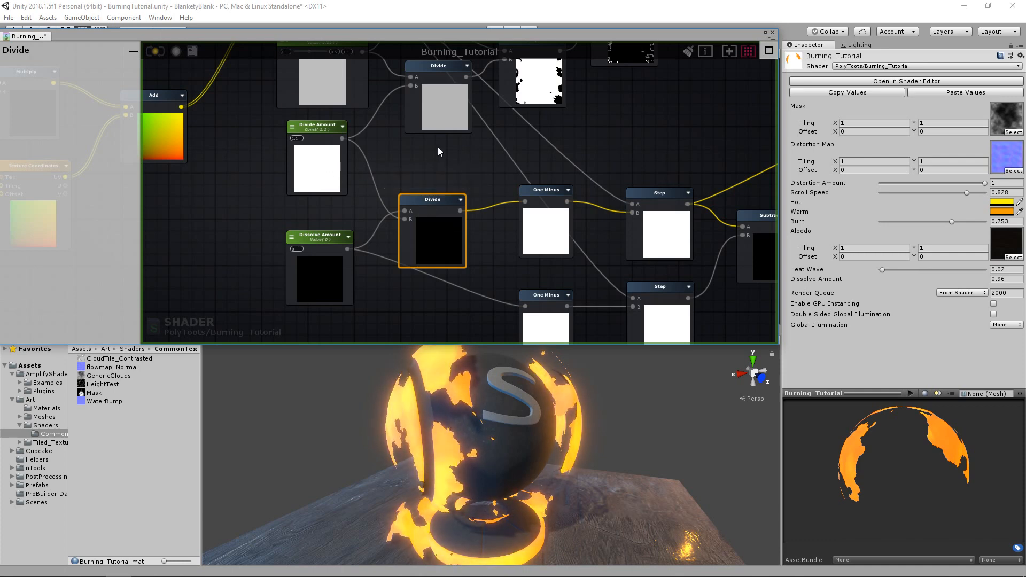
pyautogui.moveTo(438, 146); pyautogui.dragTo(413, 190, button='middle')
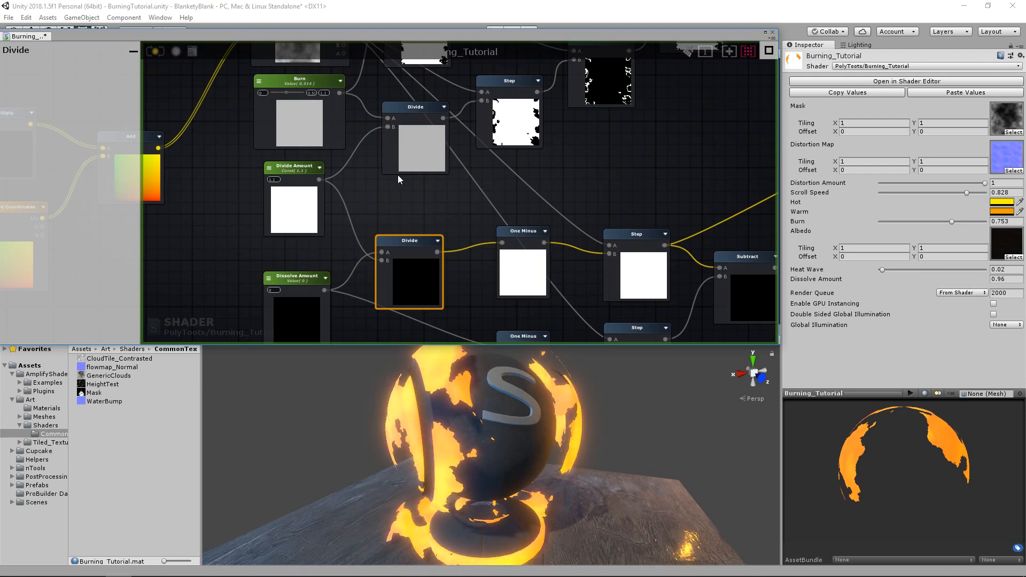
pyautogui.moveTo(306, 89); pyautogui.dragTo(306, 144, button='middle')
pyautogui.click(304, 133)
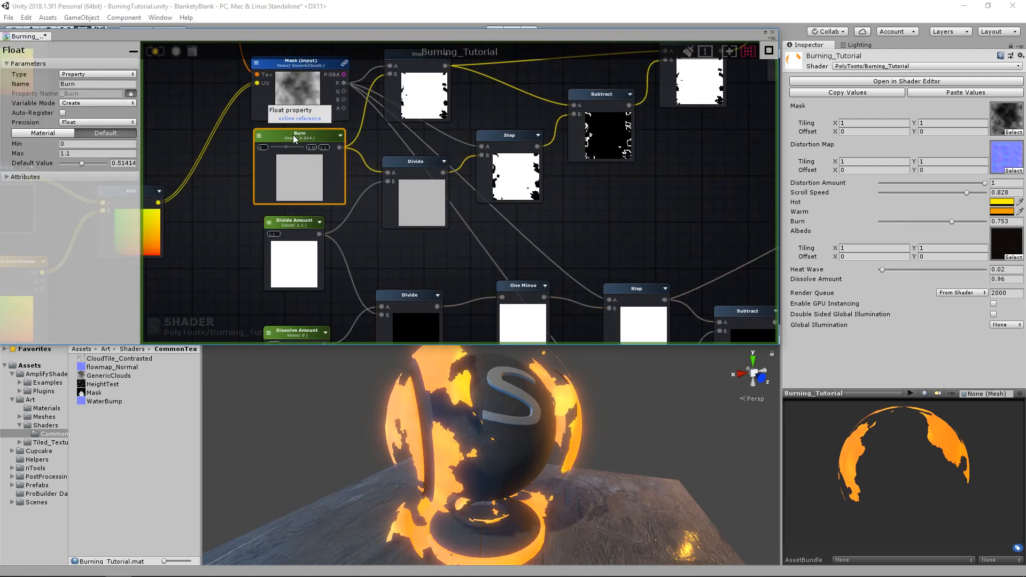
pyautogui.click(293, 229)
pyautogui.moveTo(358, 220); pyautogui.dragTo(371, 157, button='middle')
pyautogui.moveTo(346, 244); pyautogui.dragTo(347, 209, button='middle')
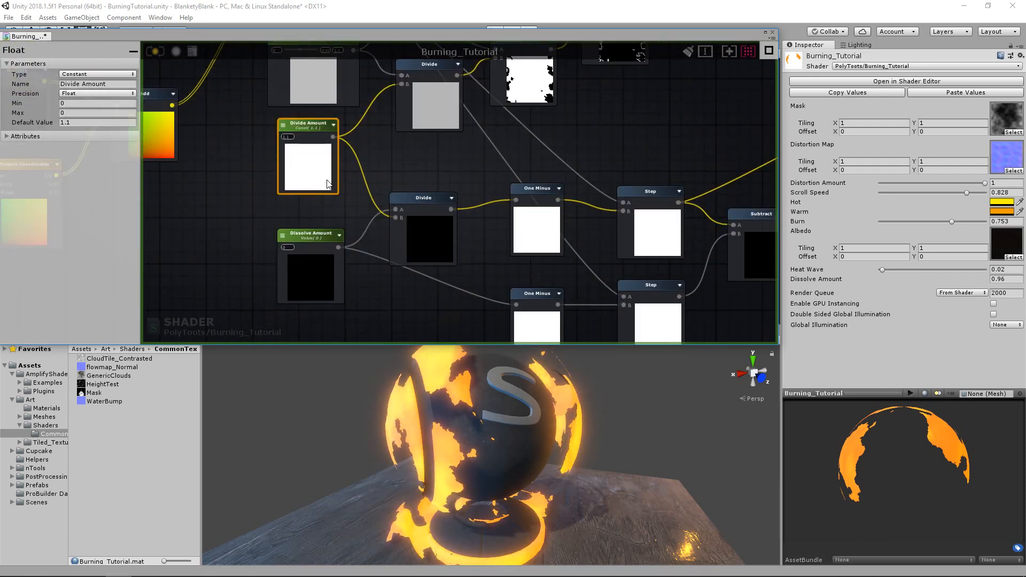
pyautogui.moveTo(313, 237); pyautogui.dragTo(311, 231)
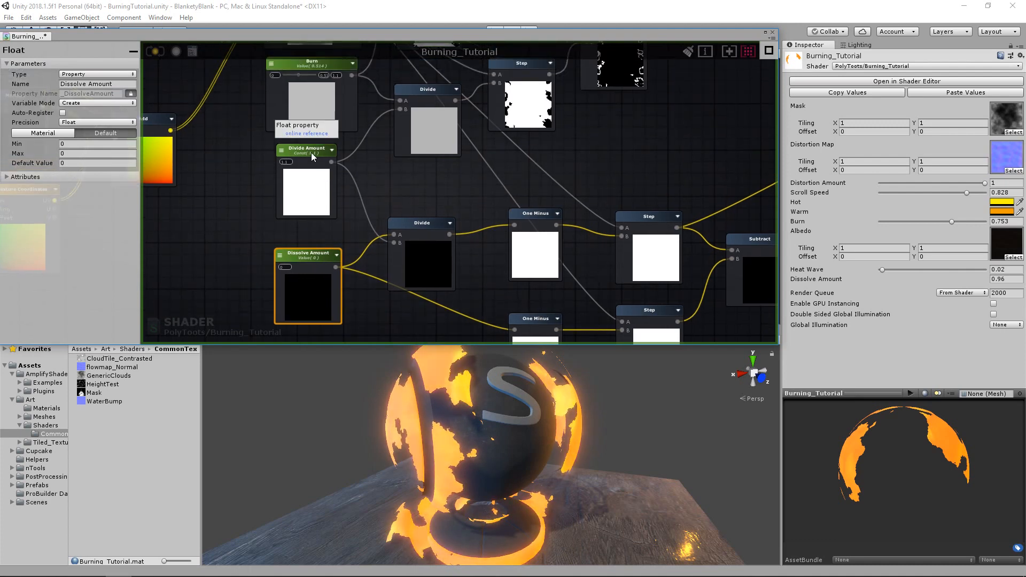
pyautogui.click(312, 154)
# Try swapping the vertical order of the Divide Amount and Dissolve Amount nodes, and restore their original order.
pyautogui.scroll(-2, 379, 208)
pyautogui.moveTo(398, 207); pyautogui.dragTo(377, 230, button='middle')
pyautogui.scroll(-1, 377, 231)
pyautogui.moveTo(309, 231); pyautogui.dragTo(307, 219)
pyautogui.moveTo(305, 145); pyautogui.dragTo(309, 287)
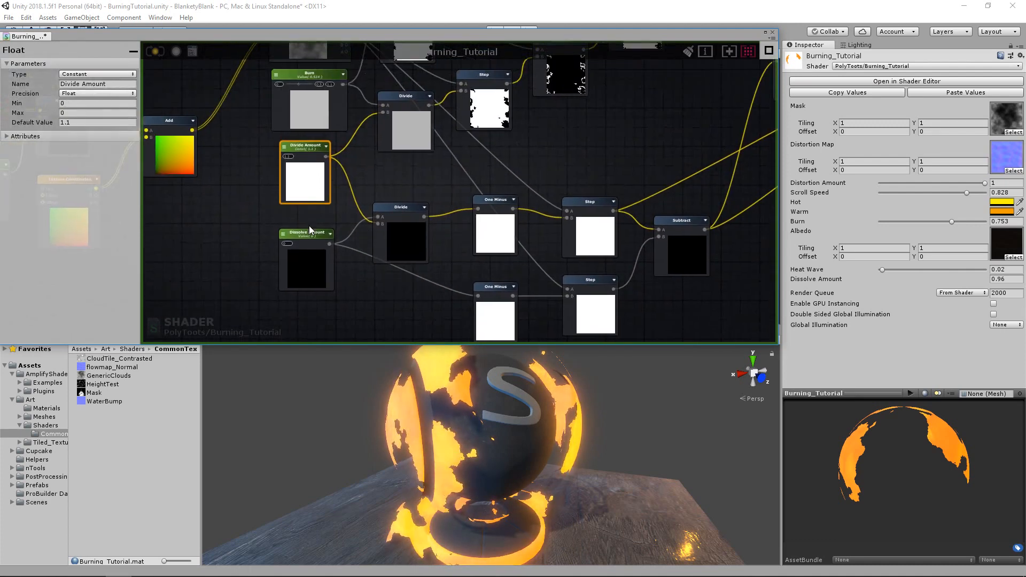
pyautogui.moveTo(311, 224); pyautogui.dragTo(308, 176)
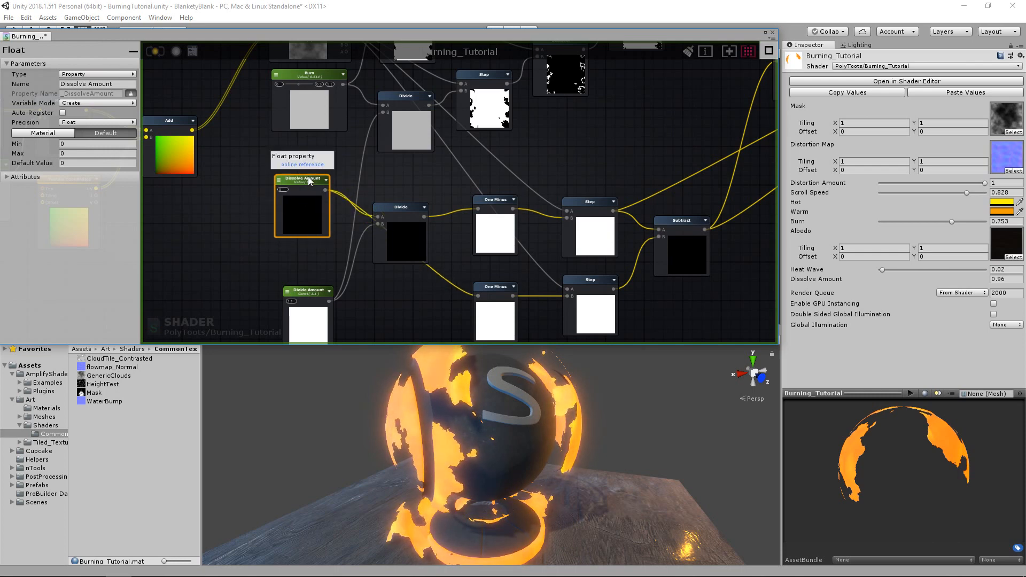
pyautogui.hotkey('ctrl', 'z')
pyautogui.moveTo(319, 291); pyautogui.dragTo(314, 149)
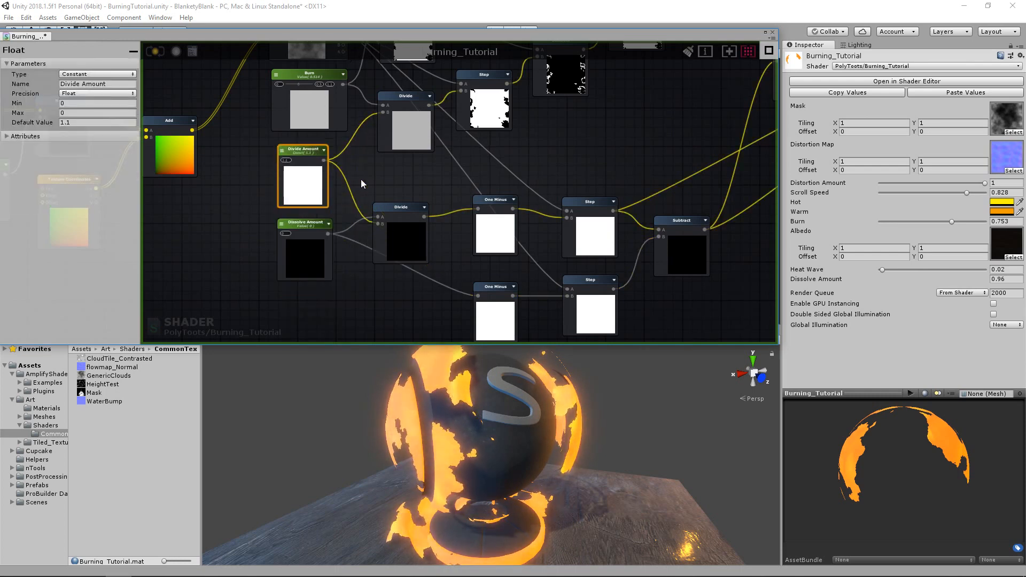
pyautogui.scroll(1, 361, 179)
pyautogui.click(350, 212)
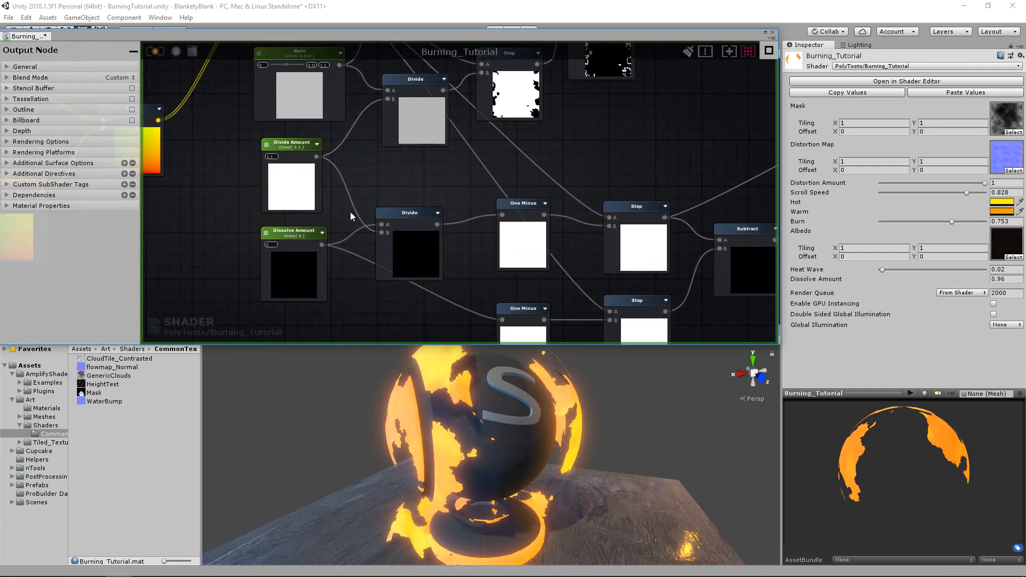
# Try Divide Amount as input A and Dissolve Amount as input B of the lower Divide, testing the updated shader with Burn 0.825 and Heat Wave 0.241.
pyautogui.moveTo(380, 223); pyautogui.dragTo(323, 237, button='right')
pyautogui.click(258, 72)
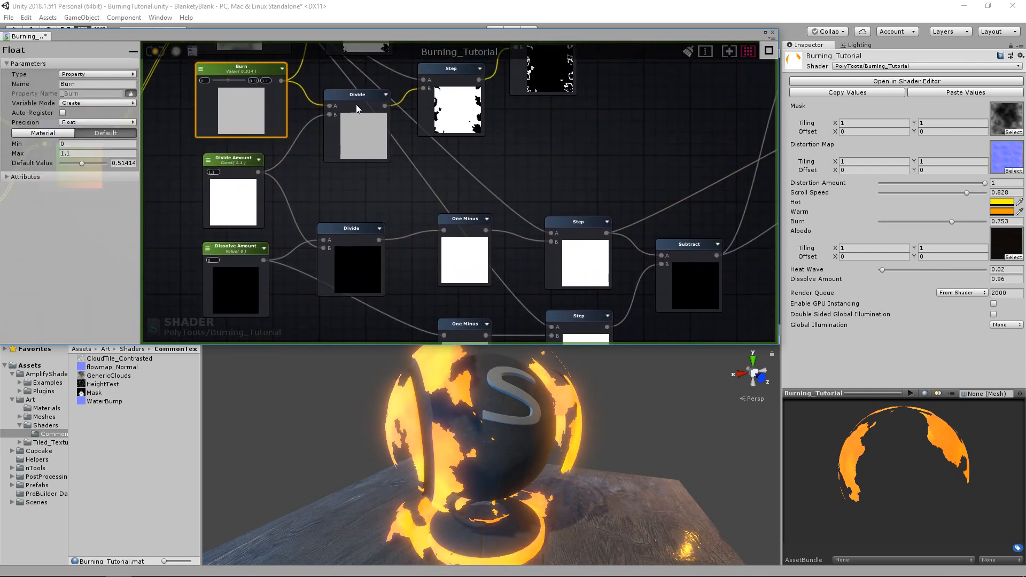
pyautogui.click(329, 240)
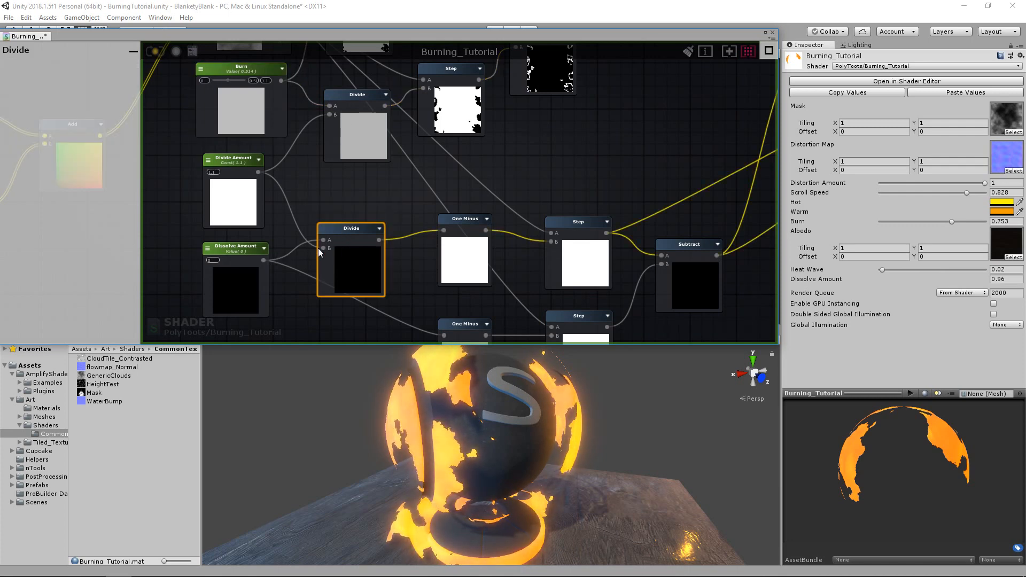
pyautogui.click(353, 206)
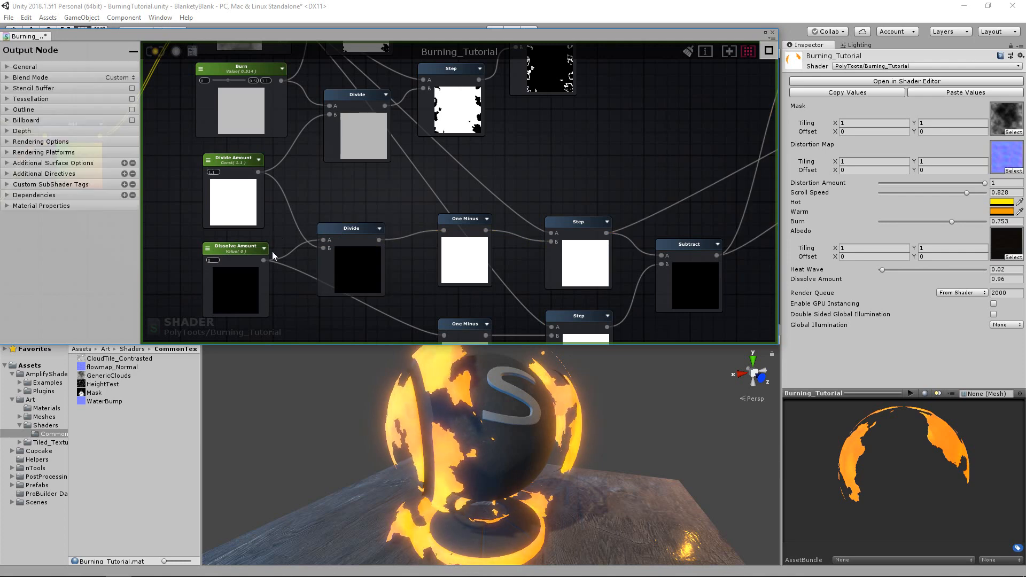
pyautogui.moveTo(259, 173); pyautogui.dragTo(323, 240)
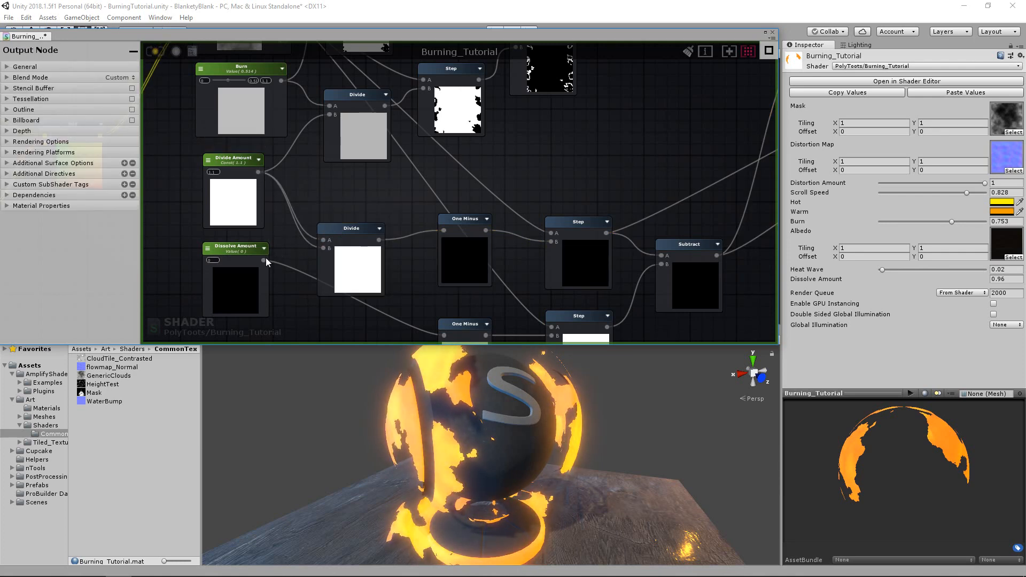
pyautogui.moveTo(264, 260); pyautogui.dragTo(323, 247)
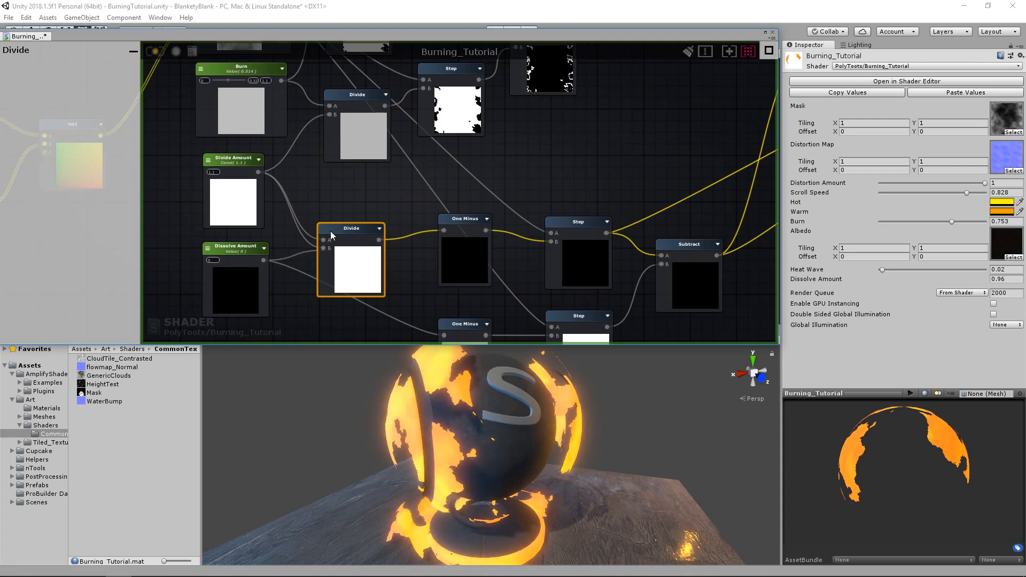
pyautogui.click(171, 96)
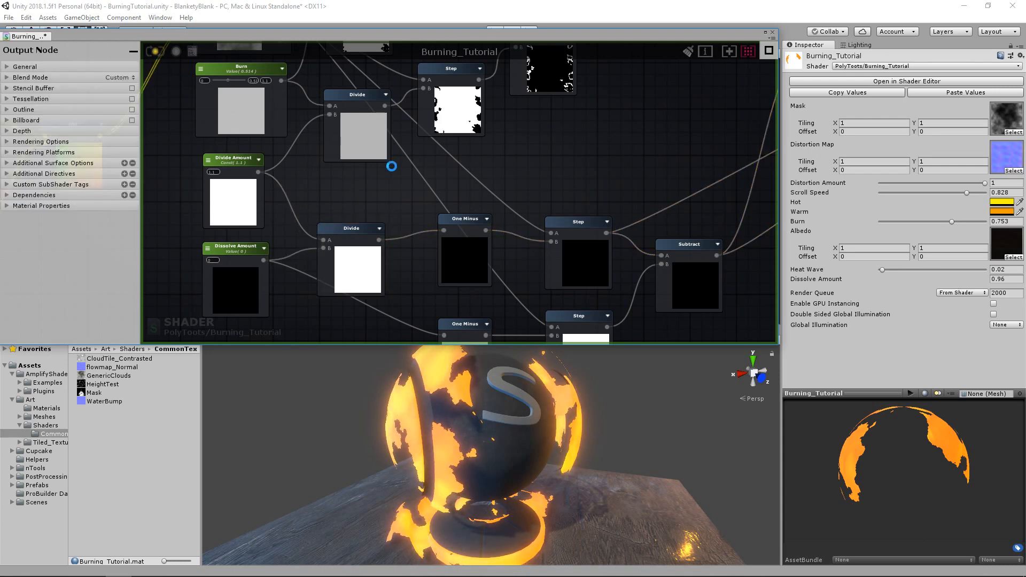
pyautogui.moveTo(946, 222); pyautogui.dragTo(958, 222)
pyautogui.moveTo(902, 269); pyautogui.dragTo(905, 269)
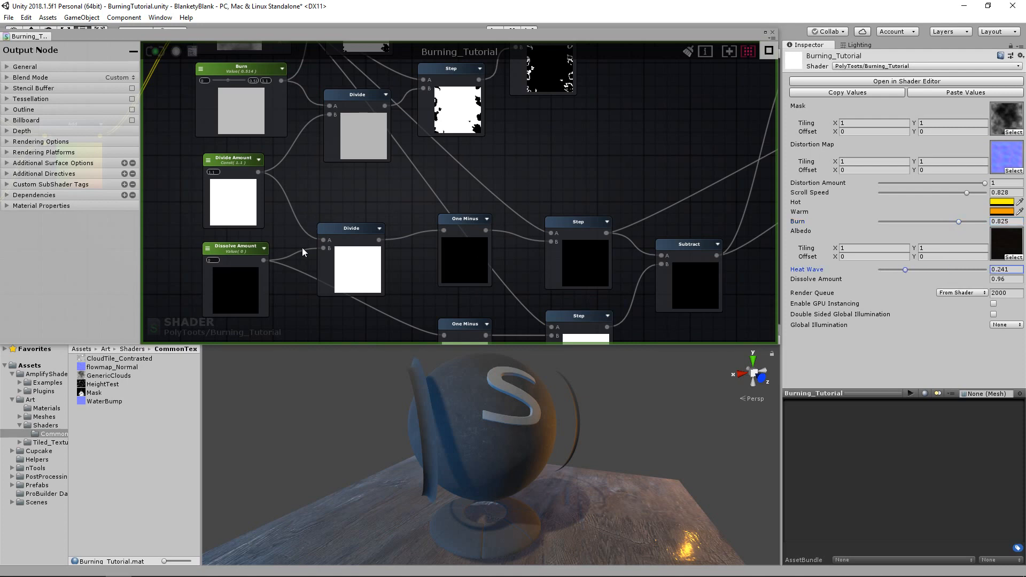
# Connect Dissolve Amount to input A and Divide Amount to input B of the lower Divide node.
pyautogui.moveTo(263, 260); pyautogui.dragTo(324, 236)
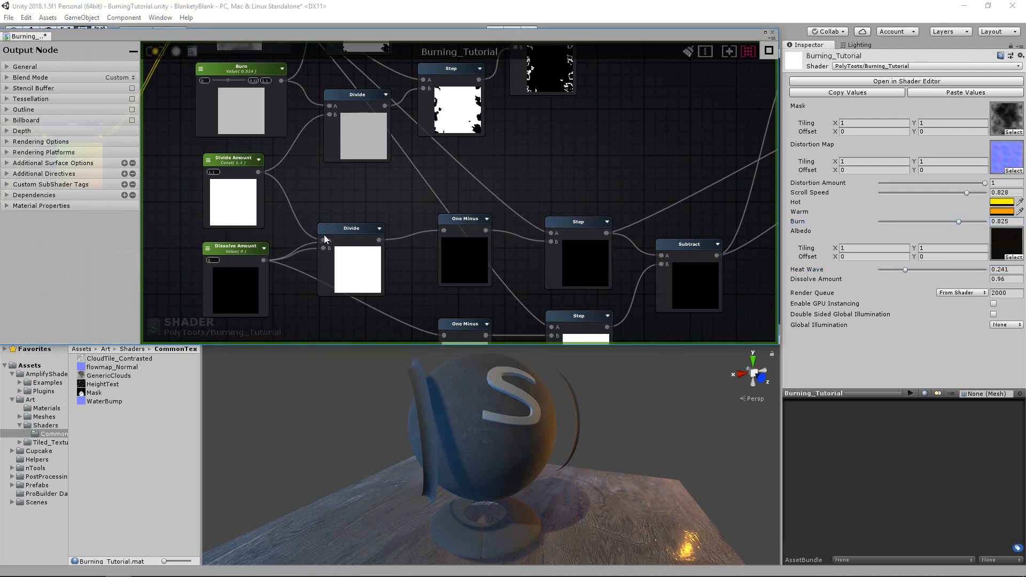
pyautogui.moveTo(259, 172); pyautogui.dragTo(322, 247)
pyautogui.moveTo(477, 200); pyautogui.dragTo(442, 216, button='middle')
pyautogui.scroll(-2, 531, 212)
# Examine the input order of both Divide nodes, comparing Burn and Dissolve Amount with the shared Divide Amount.
pyautogui.click(278, 183)
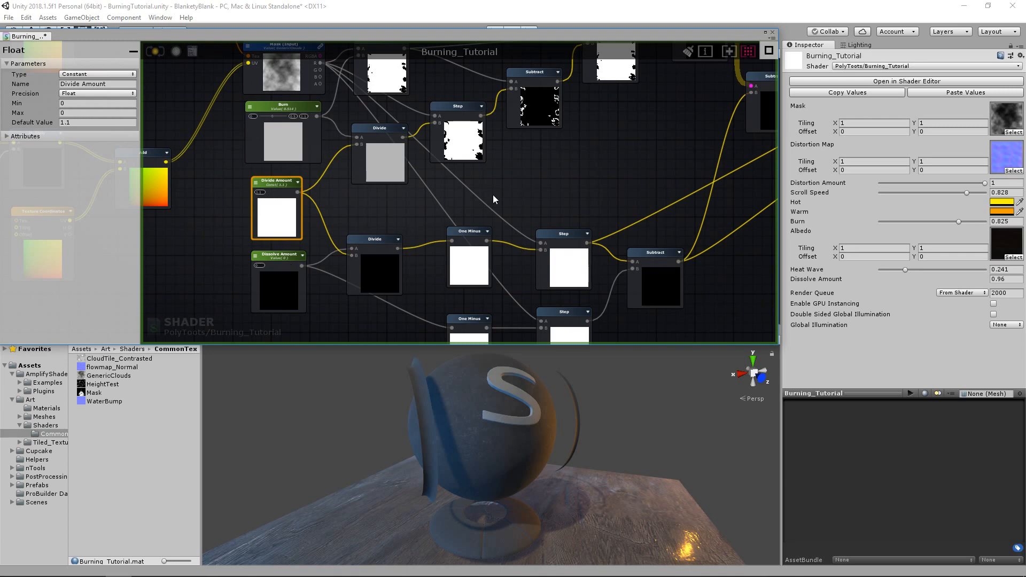
pyautogui.moveTo(492, 194); pyautogui.dragTo(450, 198, button='middle')
pyautogui.click(252, 111)
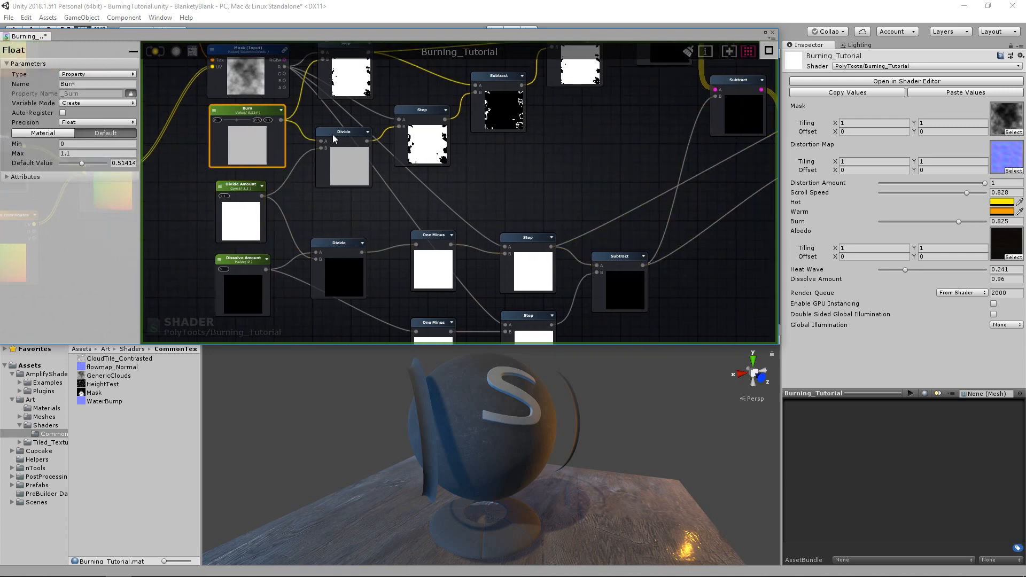
pyautogui.click(334, 135)
pyautogui.click(248, 189)
pyautogui.click(350, 140)
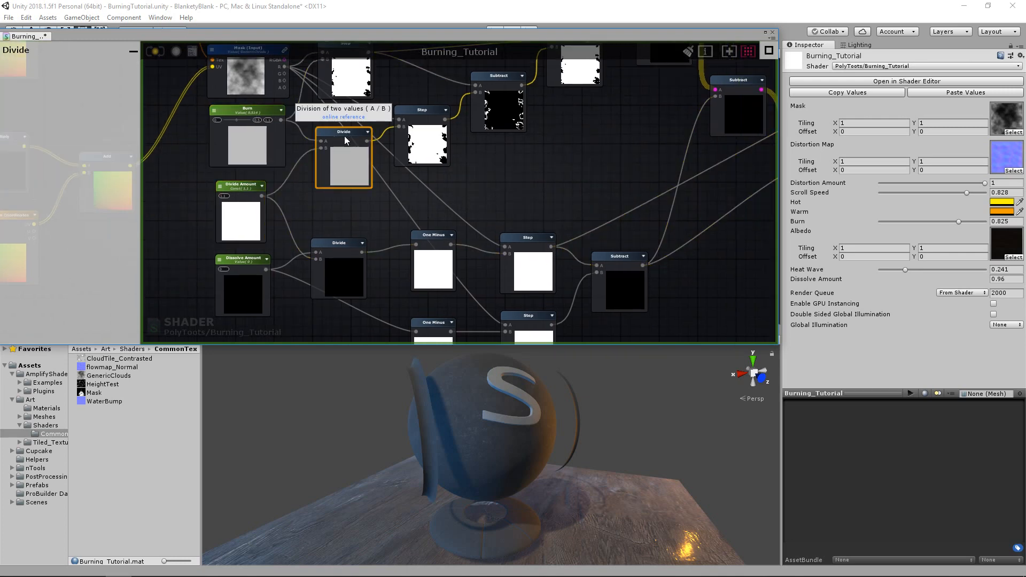
pyautogui.click(246, 196)
pyautogui.click(332, 271)
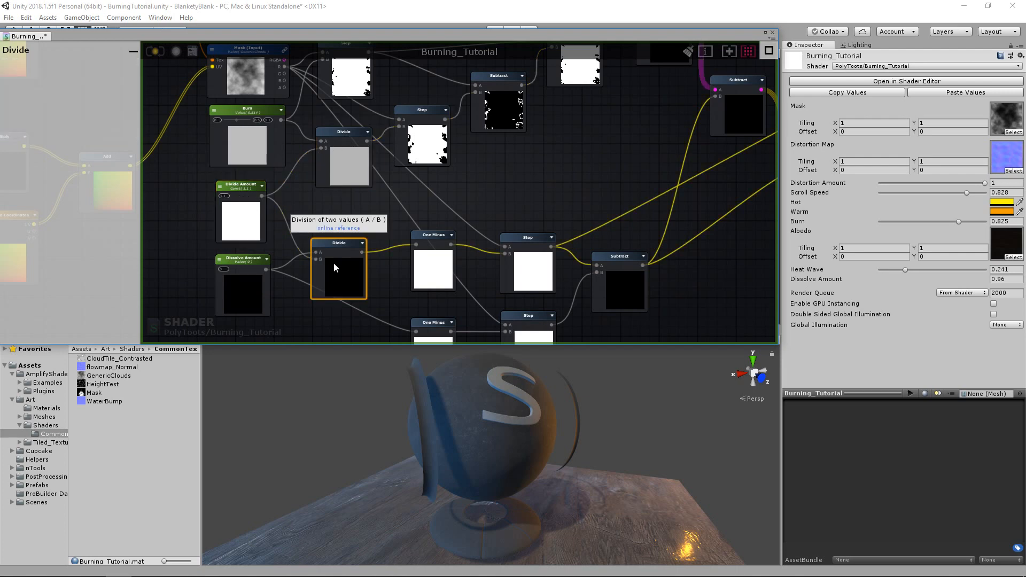
pyautogui.click(259, 268)
pyautogui.click(590, 208)
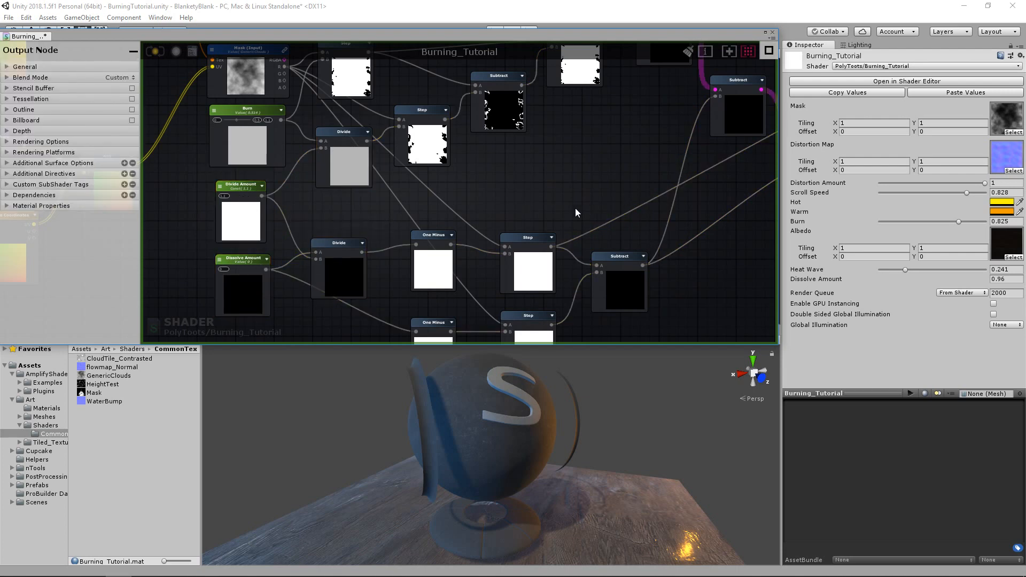
# Set the material's Heat Wave to 0.02 and its Dissolve Amount to 0.18.
pyautogui.scroll(-4, 566, 207)
pyautogui.moveTo(584, 242); pyautogui.dragTo(511, 220, button='middle')
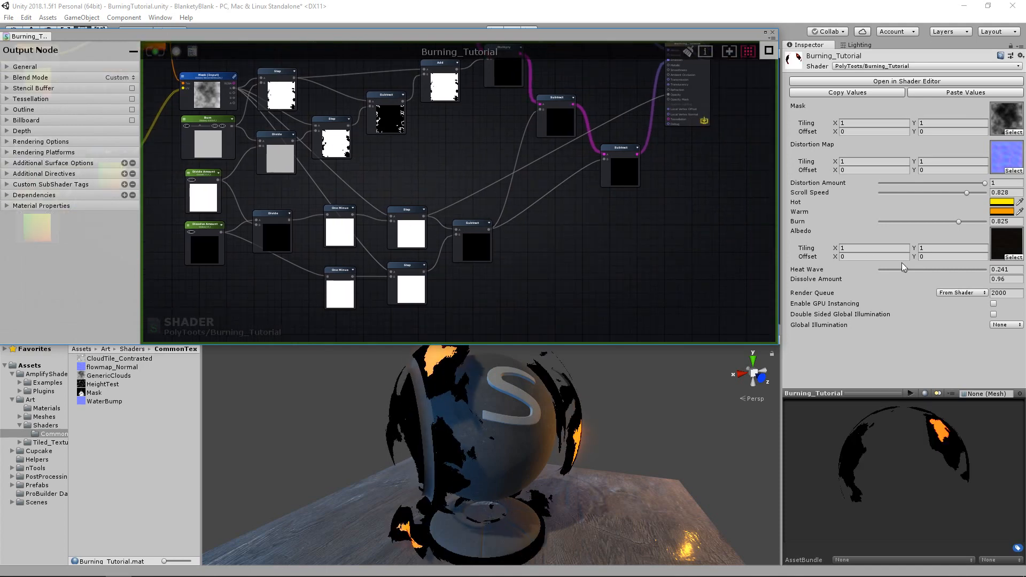
pyautogui.moveTo(905, 270); pyautogui.dragTo(887, 271)
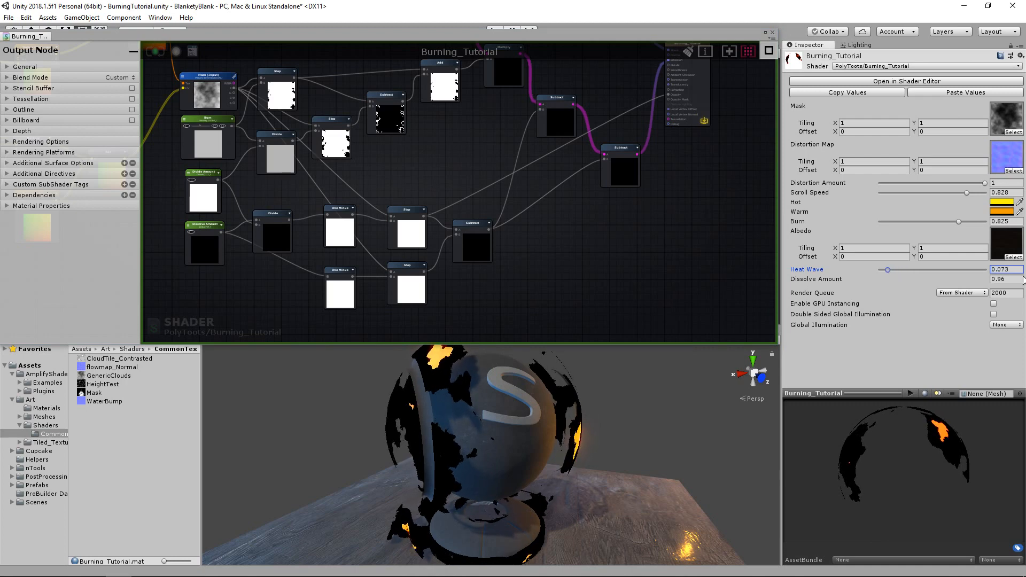
pyautogui.moveTo(1003, 269); pyautogui.dragTo(1019, 270)
pyautogui.write('2')
pyautogui.click(861, 279)
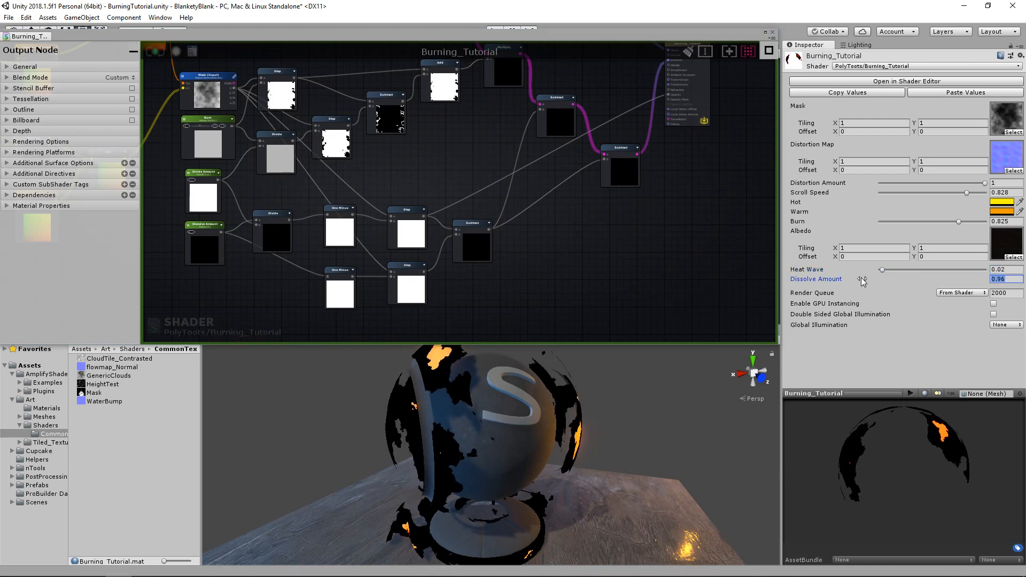
pyautogui.write('0.18')
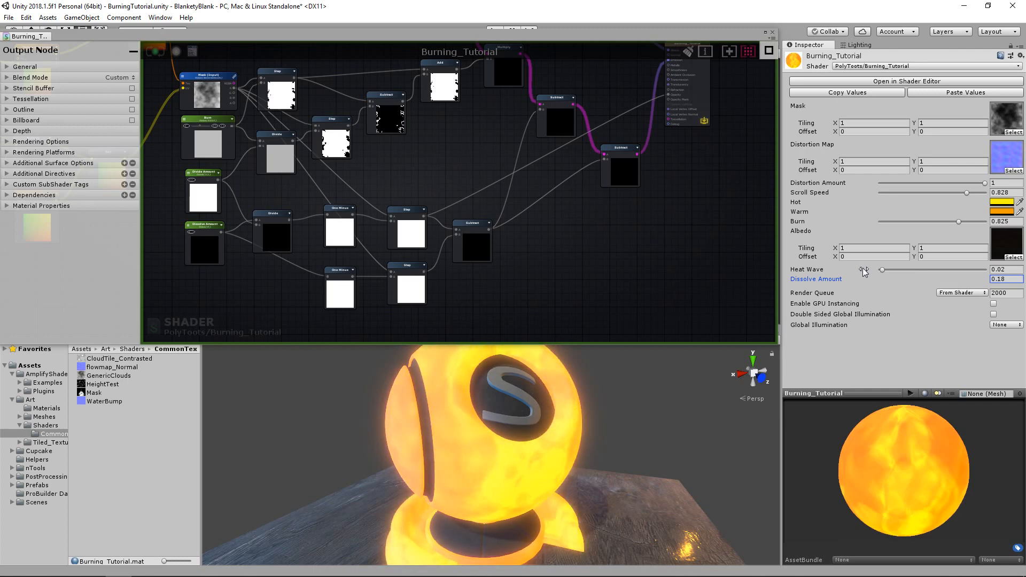
# Set the material's Burn to 1.022, Heat Wave to 0.02 and Dissolve Amount to 0.85.
pyautogui.scroll(-3, 547, 421)
pyautogui.keyDown('alt'); pyautogui.moveTo(570, 427); pyautogui.dragTo(529, 428); pyautogui.keyUp('alt')
pyautogui.moveTo(891, 225)
pyautogui.mouseDown()
pyautogui.moveTo(955, 220)
pyautogui.moveTo(970, 221)
pyautogui.moveTo(915, 232)
pyautogui.moveTo(977, 230)
pyautogui.mouseUp()
pyautogui.moveTo(883, 270); pyautogui.dragTo(908, 269)
pyautogui.click(993, 269)
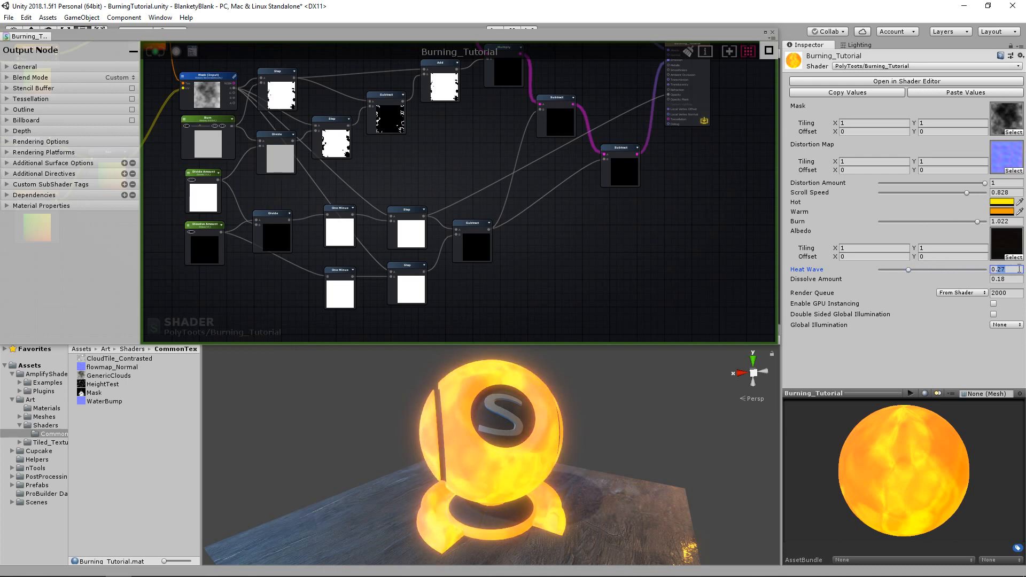
pyautogui.press('Tab')
pyautogui.click(879, 360)
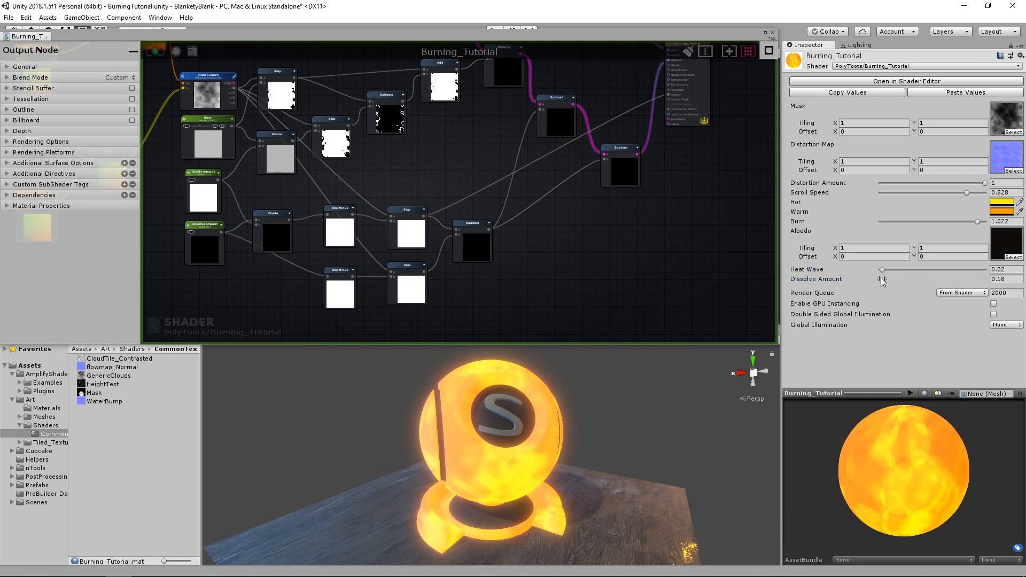
pyautogui.moveTo(881, 280); pyautogui.dragTo(894, 278)
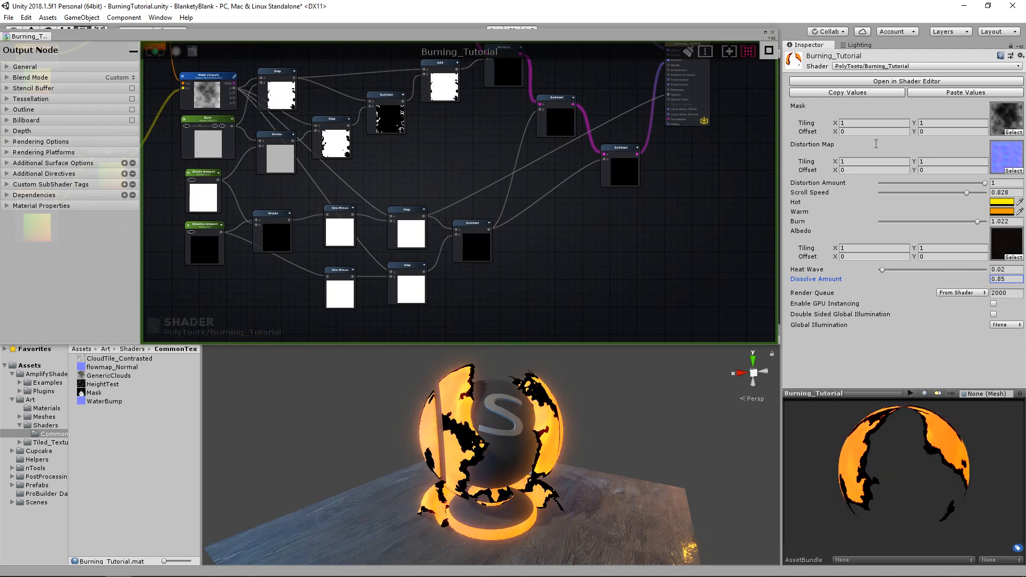
pyautogui.click(593, 219)
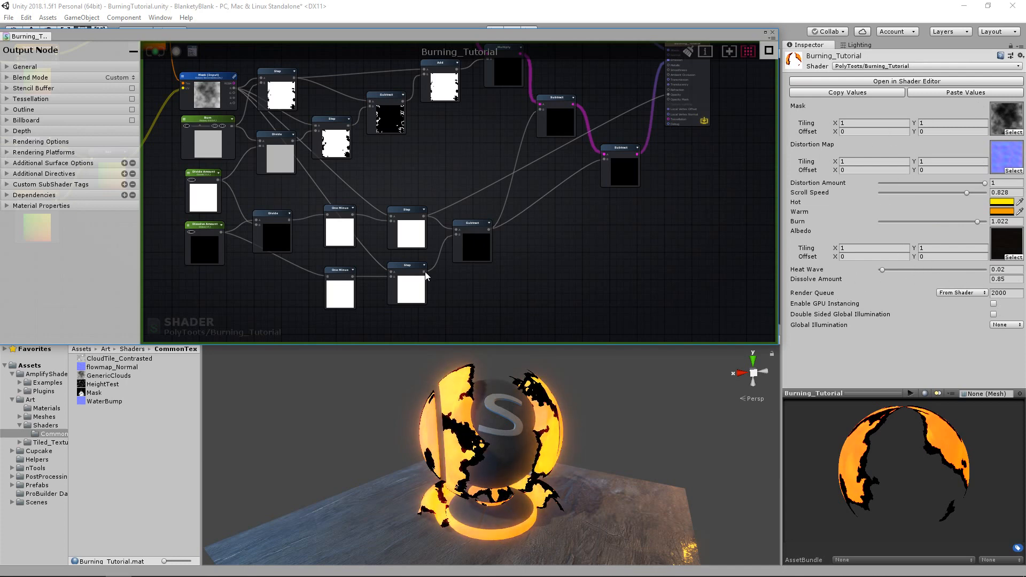
# Examine the Dissolve Amount node's parameters and the order of the shader's Material Properties list.
pyautogui.moveTo(463, 235); pyautogui.dragTo(603, 228, button='middle')
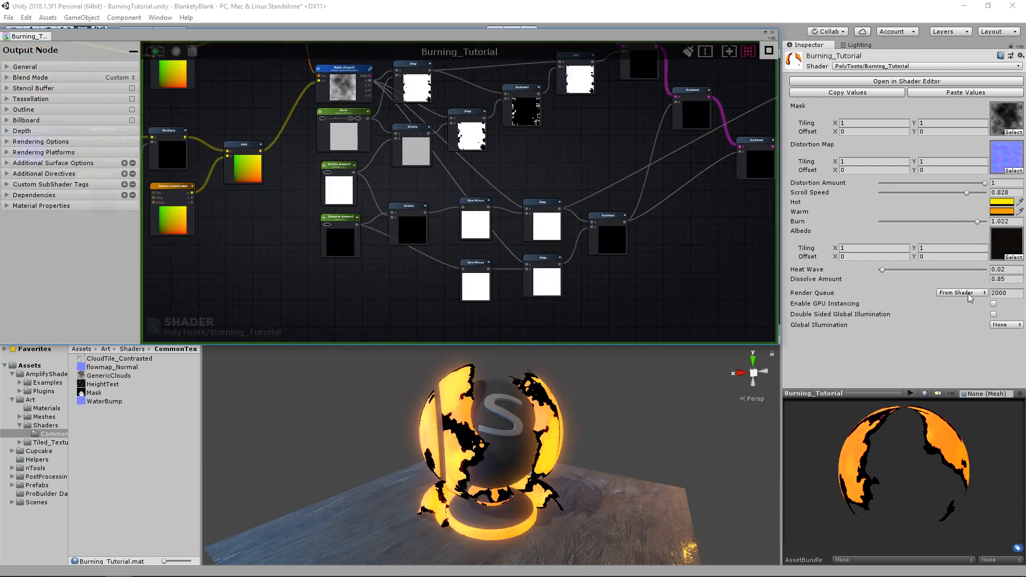
pyautogui.scroll(2, 344, 228)
pyautogui.click(344, 229)
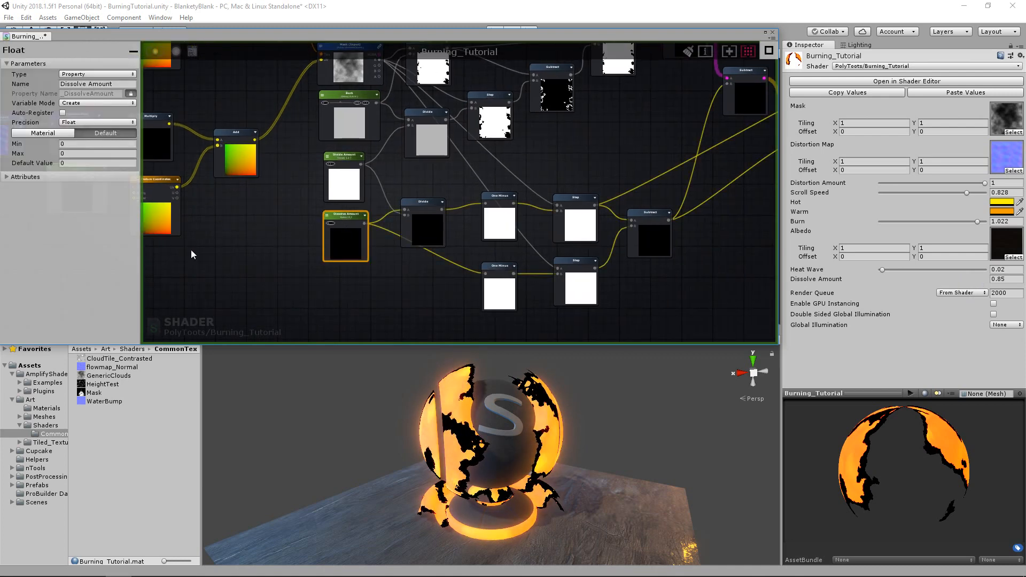
pyautogui.click(229, 241)
pyautogui.click(41, 206)
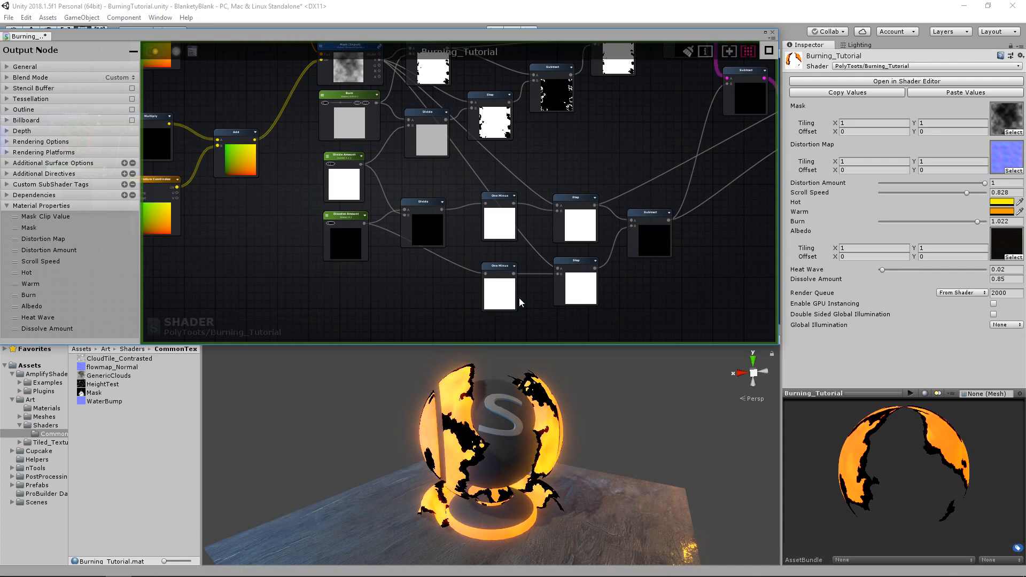
pyautogui.moveTo(728, 166); pyautogui.dragTo(651, 153, button='middle')
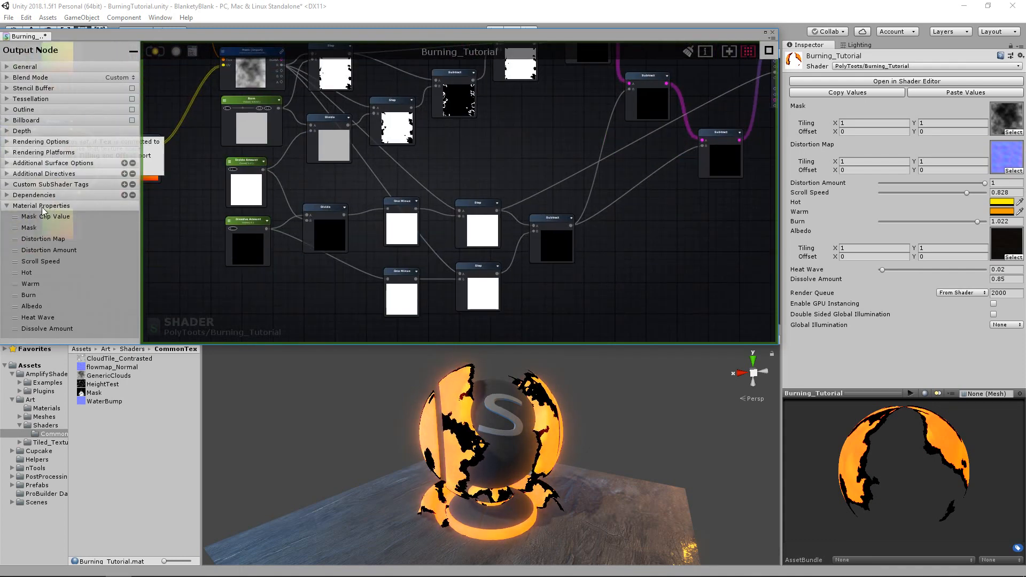
pyautogui.click(44, 207)
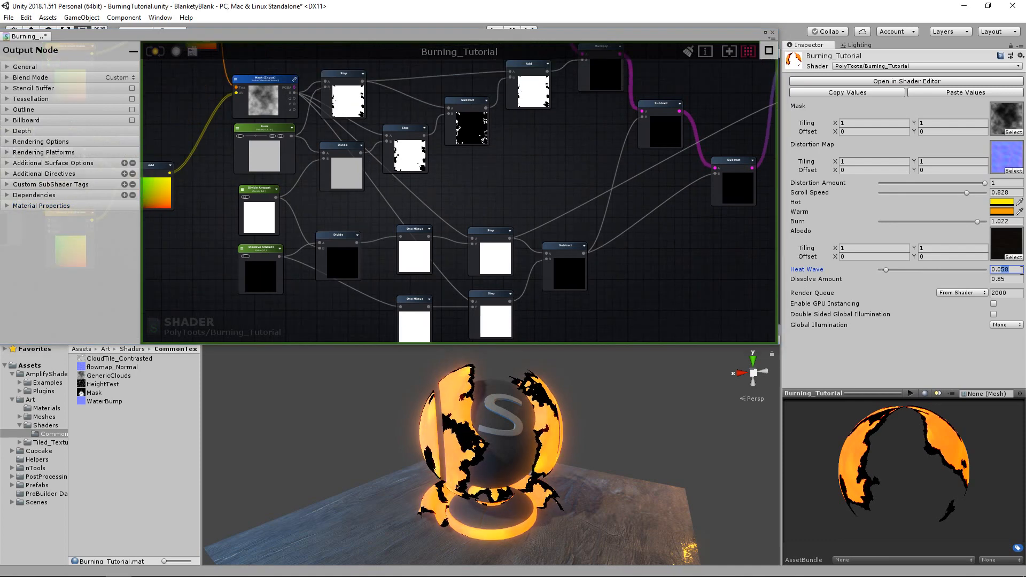
# Restore the material's Heat Wave to 0.02 and raise its Dissolve Amount to 0.86.
pyautogui.click(1018, 270)
pyautogui.click(995, 279)
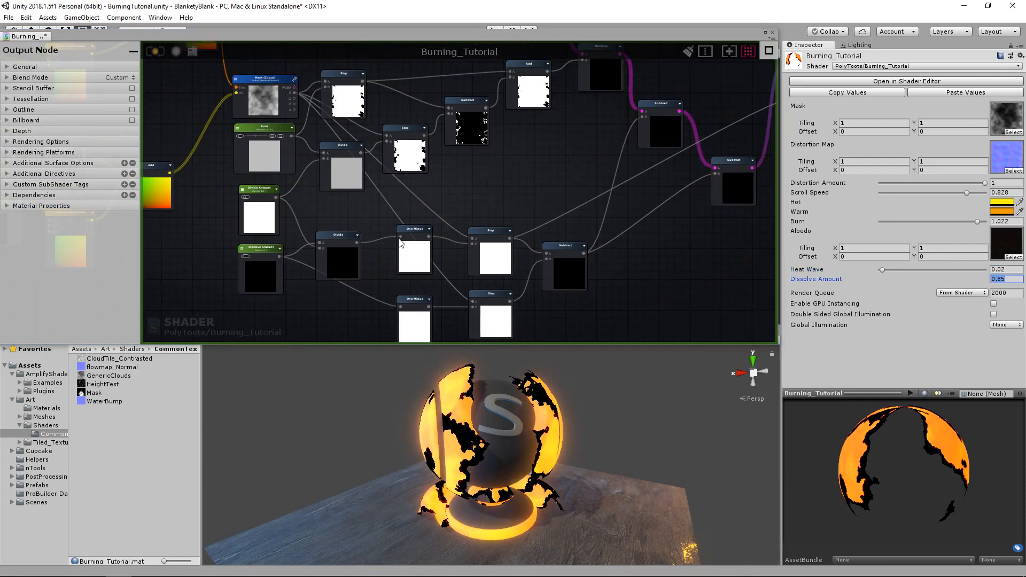
pyautogui.moveTo(399, 240); pyautogui.dragTo(478, 202, button='middle')
pyautogui.moveTo(313, 292); pyautogui.dragTo(649, 195)
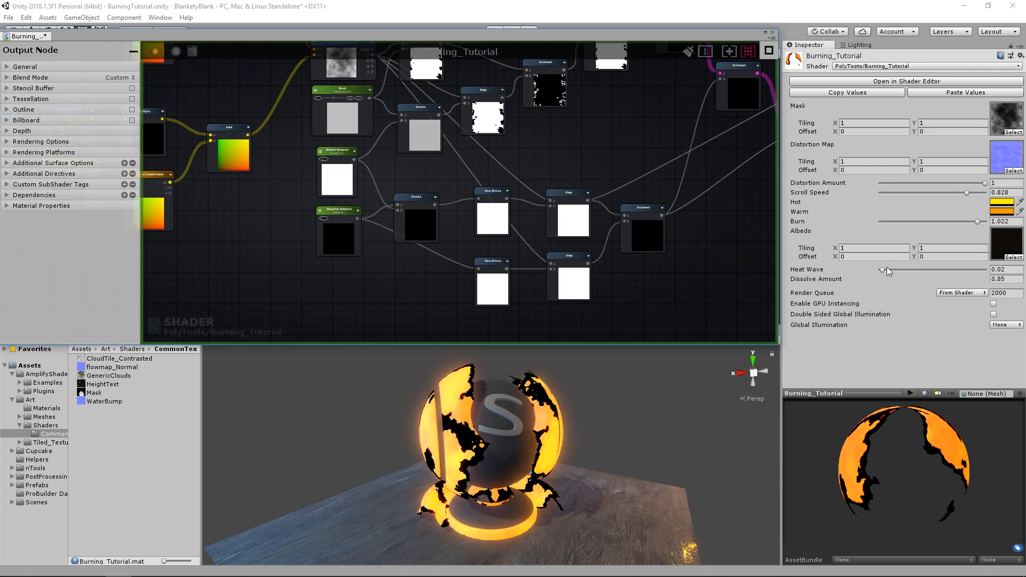
pyautogui.moveTo(885, 279); pyautogui.dragTo(897, 283)
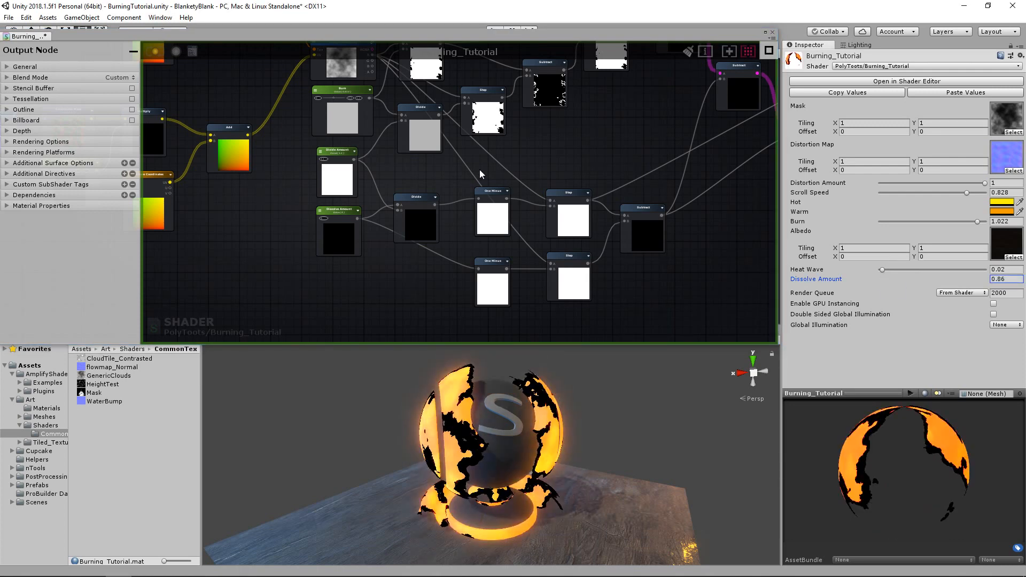
# Lower the material's Burn to 0.153.
pyautogui.moveTo(507, 188); pyautogui.dragTo(471, 225, button='middle')
pyautogui.scroll(-1, 466, 226)
pyautogui.moveTo(511, 188); pyautogui.dragTo(448, 200, button='middle')
pyautogui.scroll(-1, 476, 201)
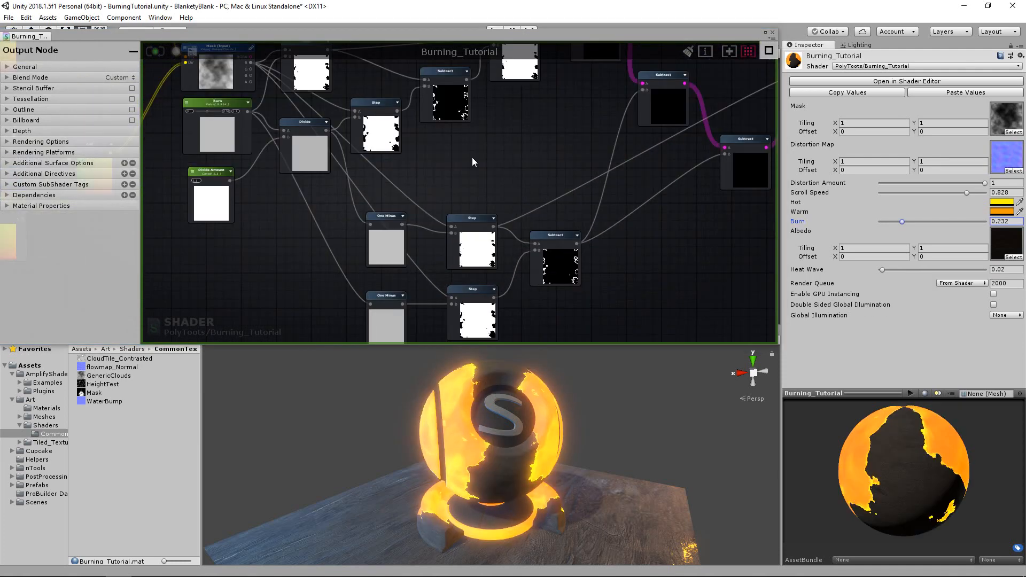
pyautogui.scroll(-1, 495, 177)
pyautogui.scroll(-2, 495, 177)
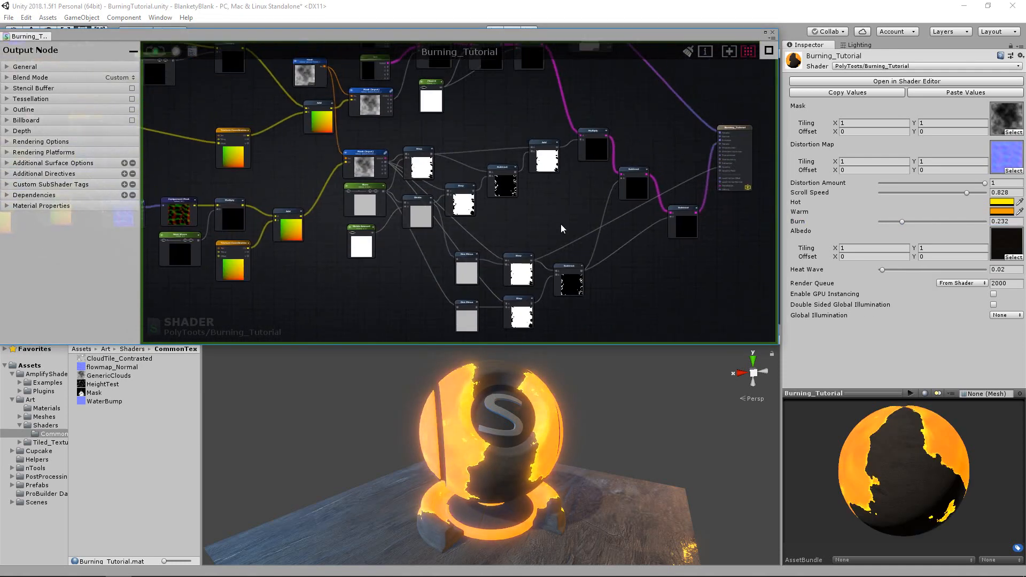
pyautogui.moveTo(177, 240); pyautogui.dragTo(627, 252, button='middle')
pyautogui.moveTo(764, 238); pyautogui.dragTo(416, 239, button='middle')
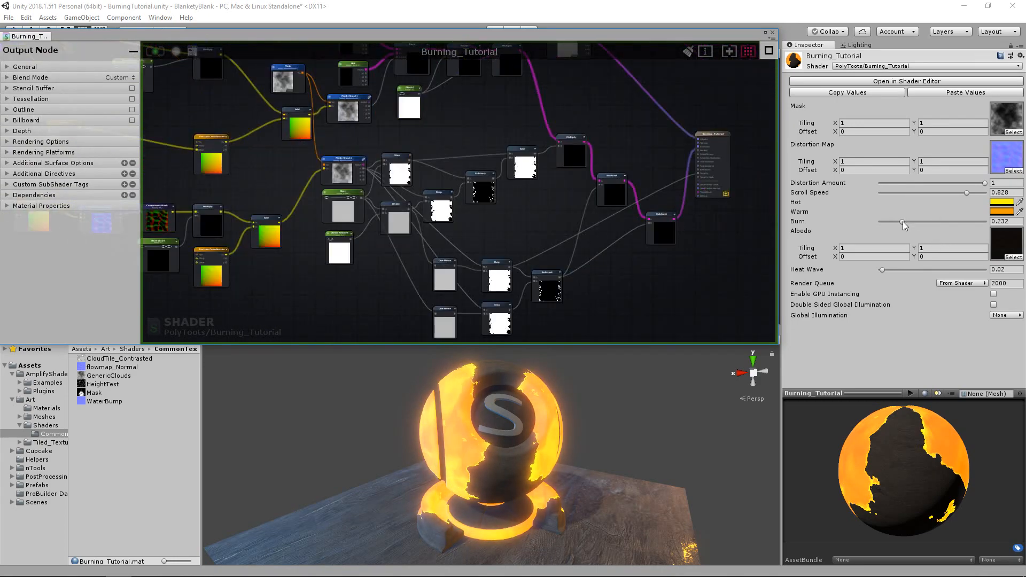
pyautogui.moveTo(917, 223)
pyautogui.mouseDown()
pyautogui.moveTo(893, 222)
pyautogui.moveTo(933, 222)
pyautogui.moveTo(894, 222)
pyautogui.mouseUp()
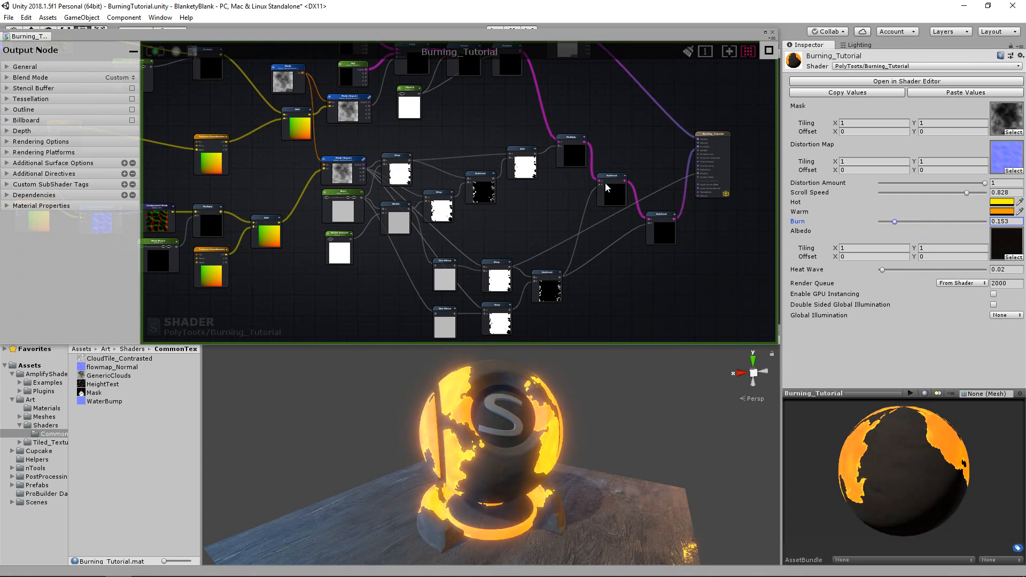
# Move the Albedo texture node closer to the output node, above it, to free space in the graph.
pyautogui.moveTo(677, 139); pyautogui.dragTo(588, 177, button='middle')
pyautogui.moveTo(634, 173); pyautogui.dragTo(706, 173)
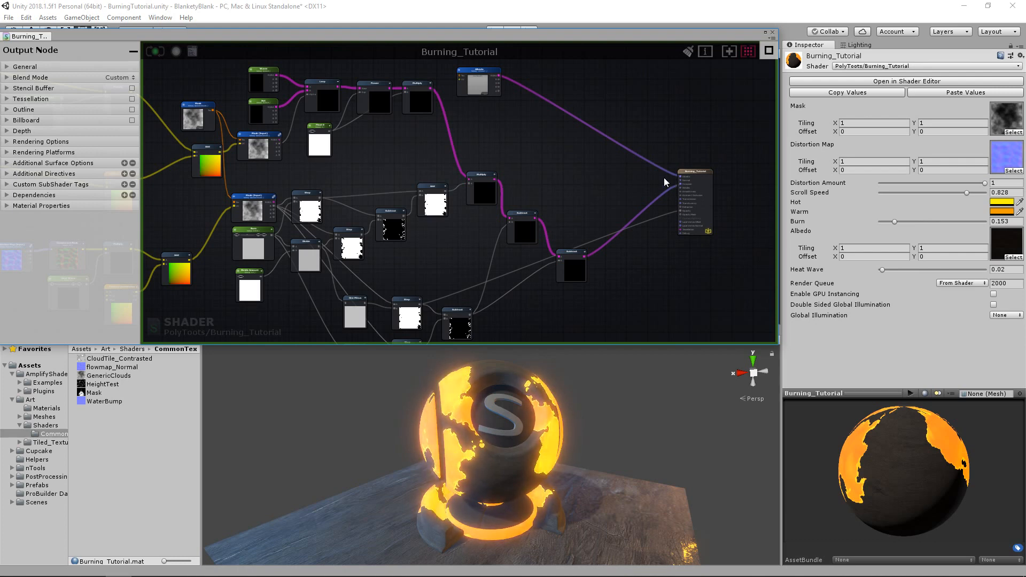
pyautogui.moveTo(665, 203); pyautogui.dragTo(591, 190, button='middle')
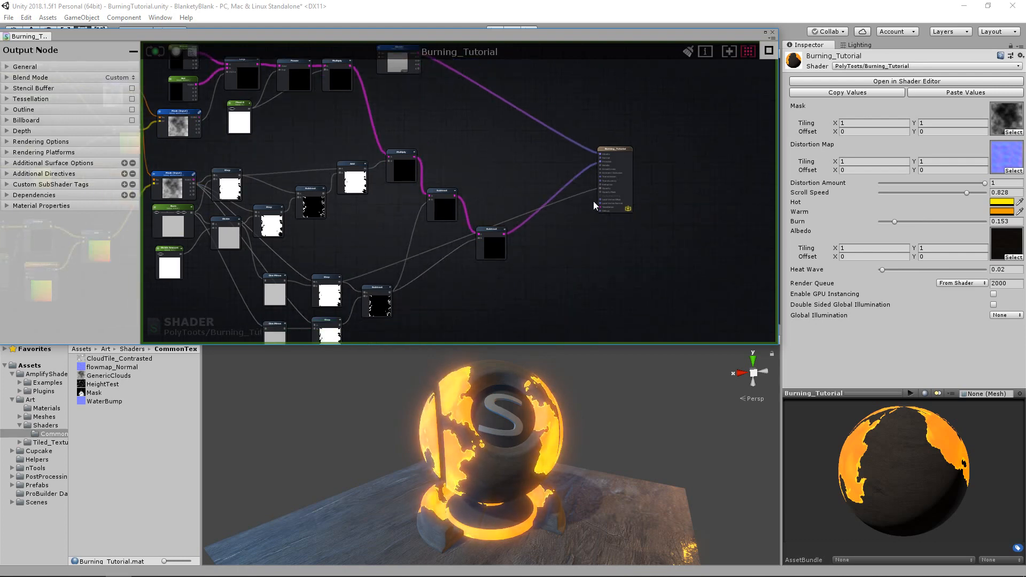
pyautogui.scroll(2, 531, 161)
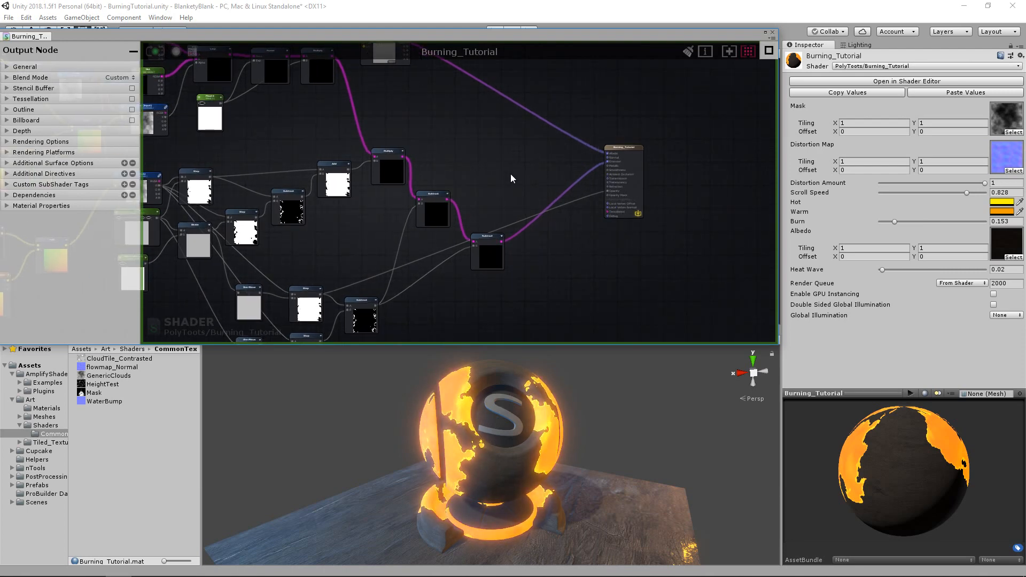
pyautogui.moveTo(512, 165); pyautogui.dragTo(505, 206, button='middle')
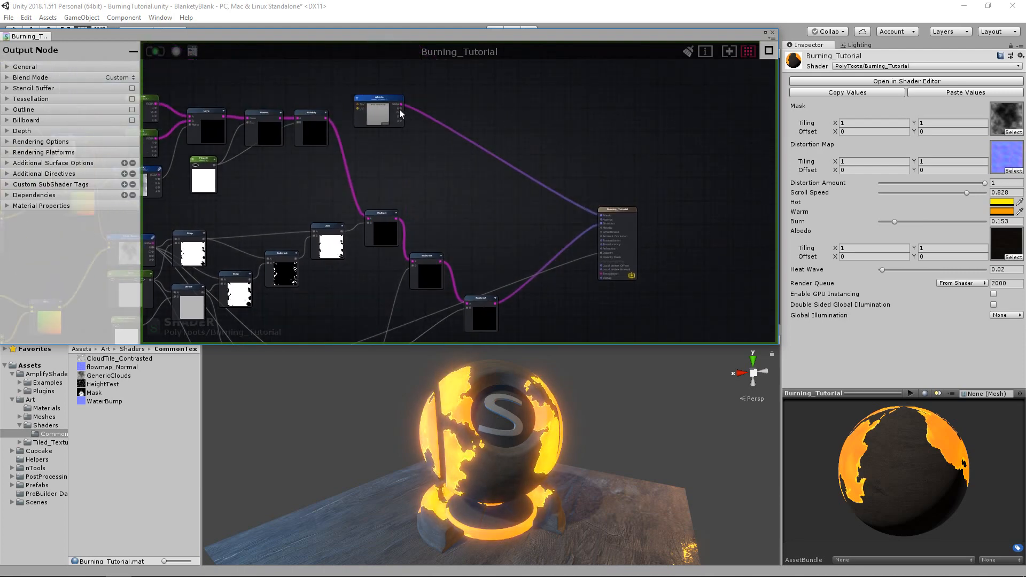
pyautogui.moveTo(373, 114); pyautogui.dragTo(552, 96)
pyautogui.click(543, 164)
# Add a Vertex Position node in the free space before the output node.
pyautogui.scroll(2, 537, 190)
pyautogui.moveTo(528, 216); pyautogui.dragTo(528, 154, button='middle')
pyautogui.scroll(1, 536, 165)
pyautogui.scroll(1, 529, 195)
pyautogui.rightClick(528, 192)
pyautogui.write('vertex')
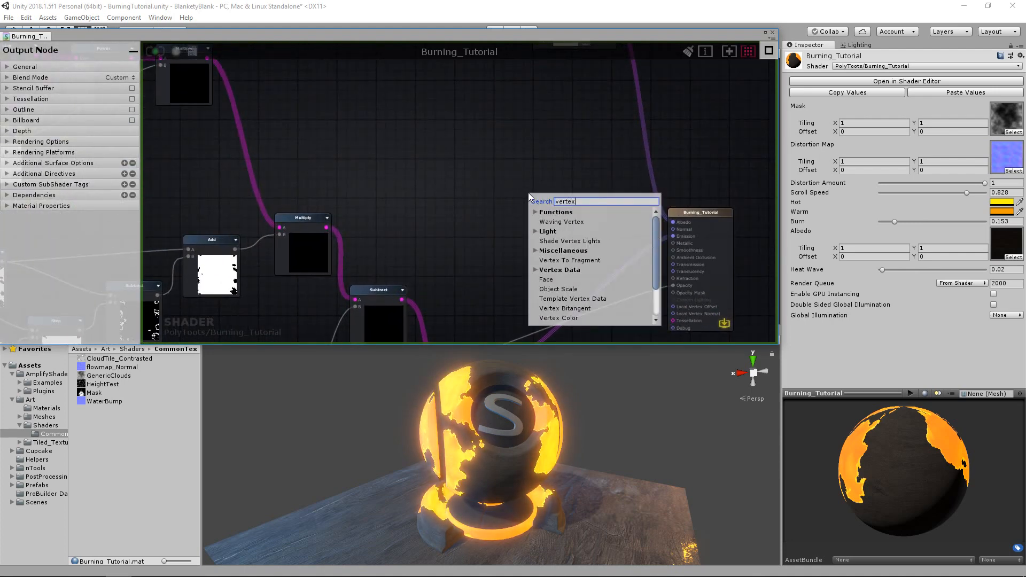
pyautogui.scroll(-3, 584, 280)
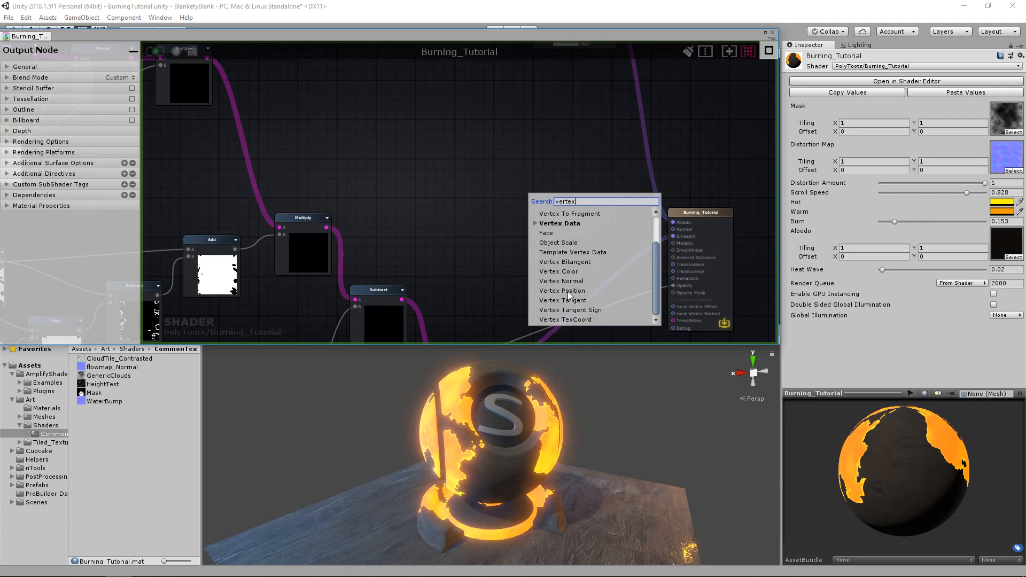
pyautogui.click(567, 290)
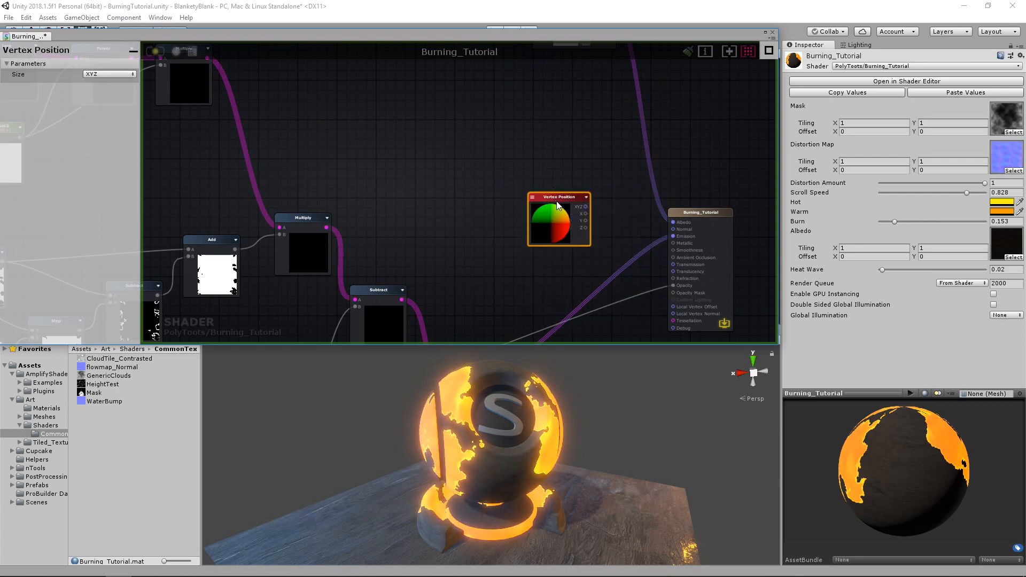
# Check the output node's Local Vertex Offset input and move the Vertex Position node farther away from the output node.
pyautogui.scroll(4, 623, 231)
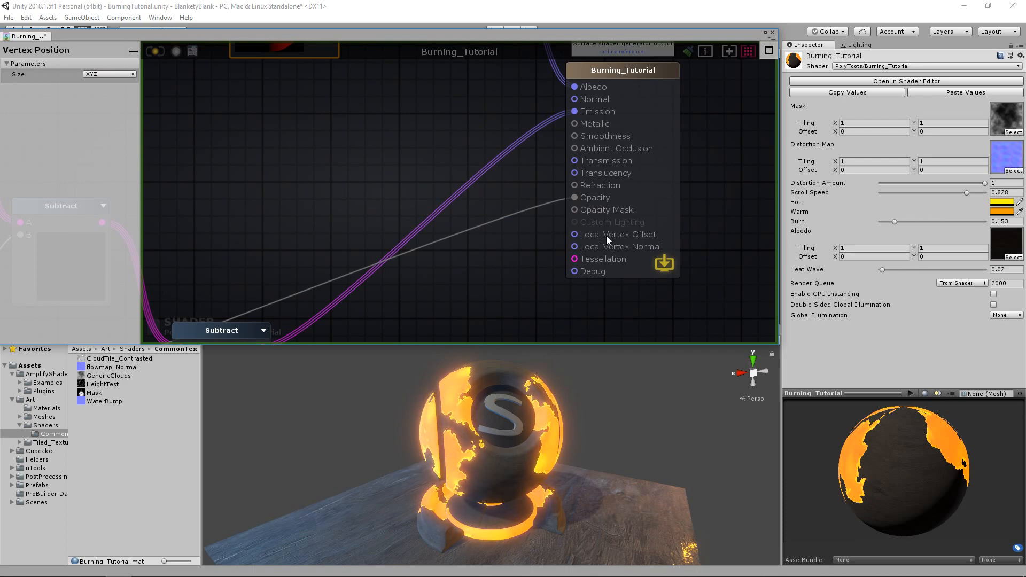
pyautogui.press('f')
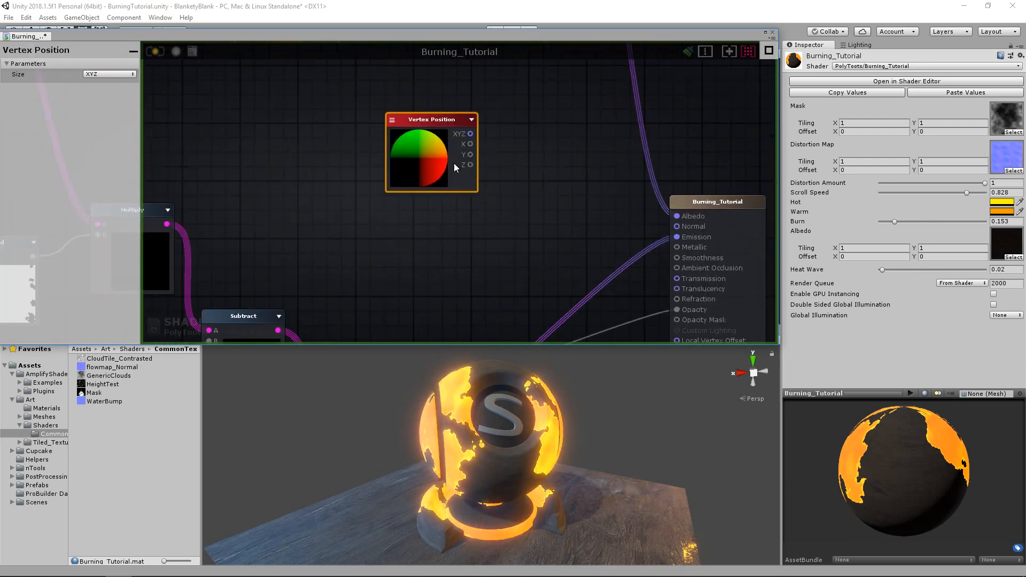
pyautogui.moveTo(399, 161); pyautogui.dragTo(392, 163)
pyautogui.moveTo(480, 207); pyautogui.dragTo(443, 155, button='middle')
pyautogui.moveTo(355, 105); pyautogui.dragTo(309, 88)
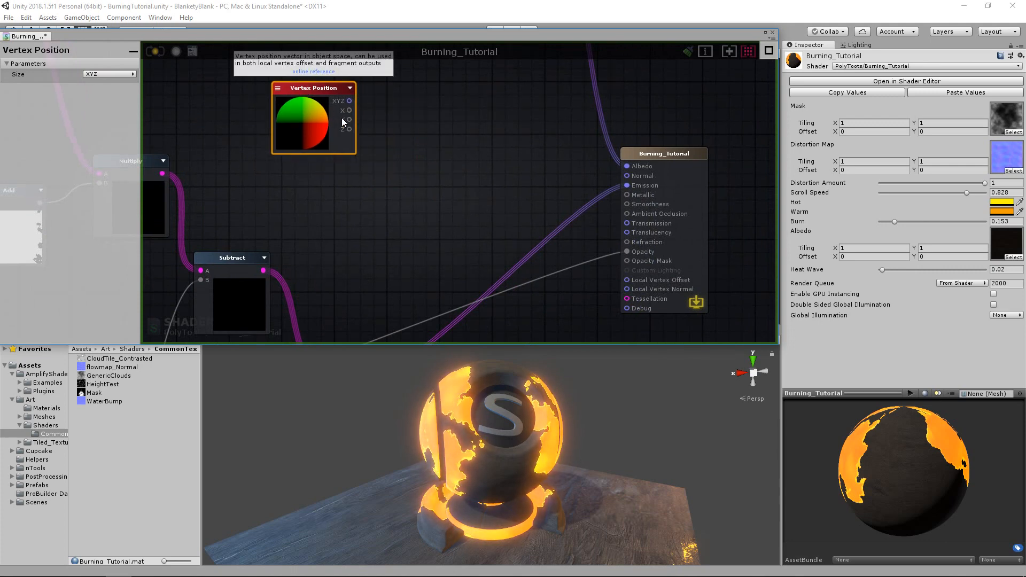
# Add a Multiply node between Vertex Position and the output node, and connect Vertex Position's XYZ output to its input A.
pyautogui.moveTo(317, 165); pyautogui.dragTo(407, 199, button='middle')
pyautogui.scroll(-1, 515, 194)
pyautogui.click(542, 195)
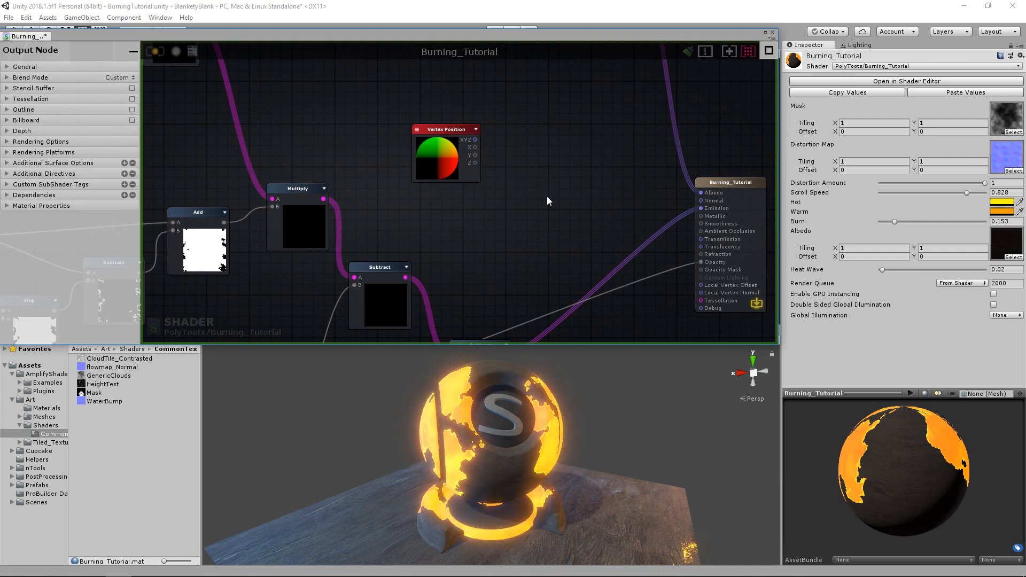
pyautogui.press('m')
pyautogui.click(547, 196)
pyautogui.moveTo(563, 205); pyautogui.dragTo(559, 175)
pyautogui.moveTo(475, 139); pyautogui.dragTo(545, 183)
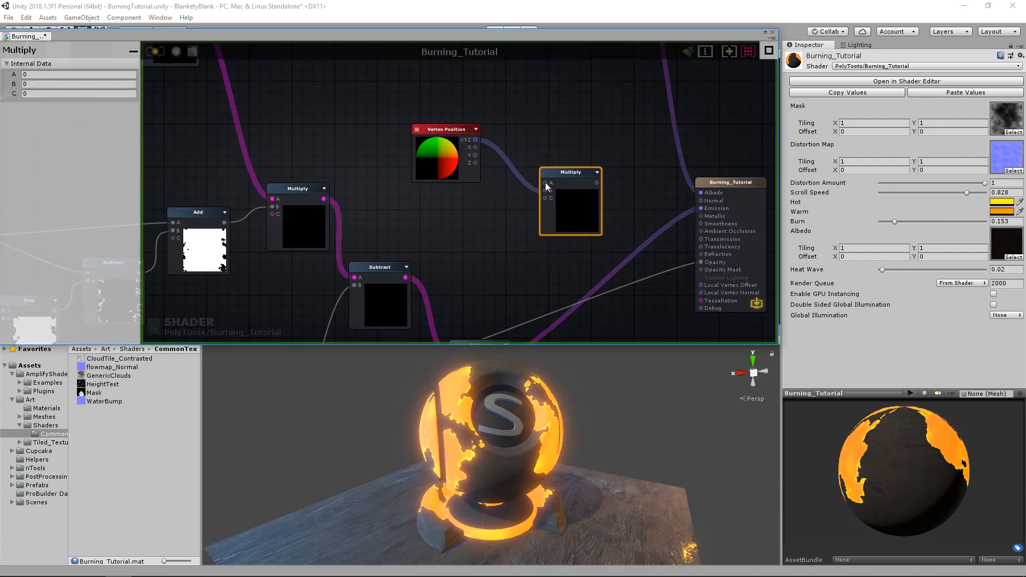
# Connect the Distortion Map texture's XYZ output to input B of the new Multiply node.
pyautogui.scroll(-4, 502, 201)
pyautogui.moveTo(316, 249); pyautogui.dragTo(614, 195, button='middle')
pyautogui.moveTo(411, 206); pyautogui.dragTo(573, 163, button='middle')
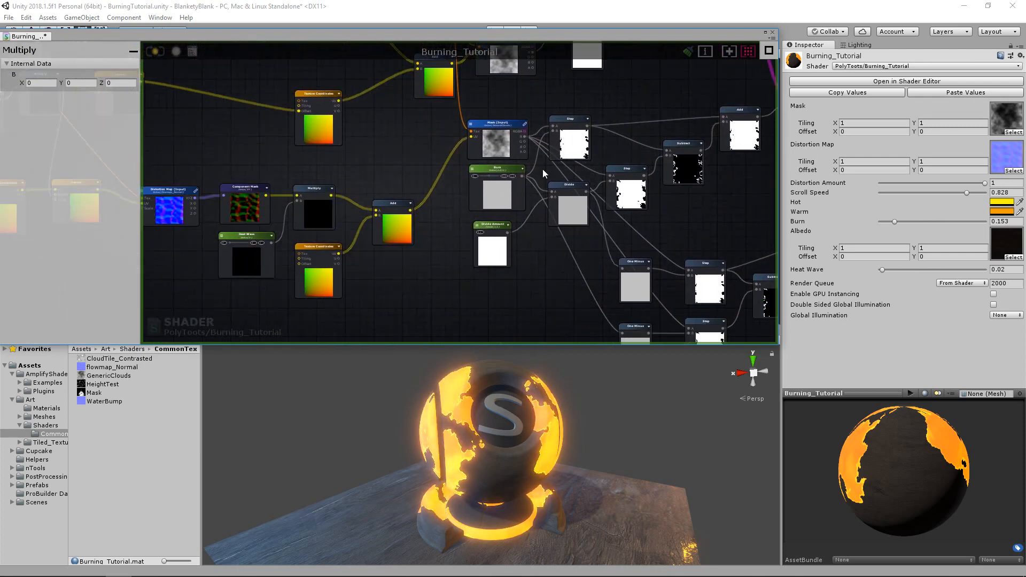
pyautogui.scroll(-2, 398, 189)
pyautogui.moveTo(254, 202); pyautogui.dragTo(456, 213, button='middle')
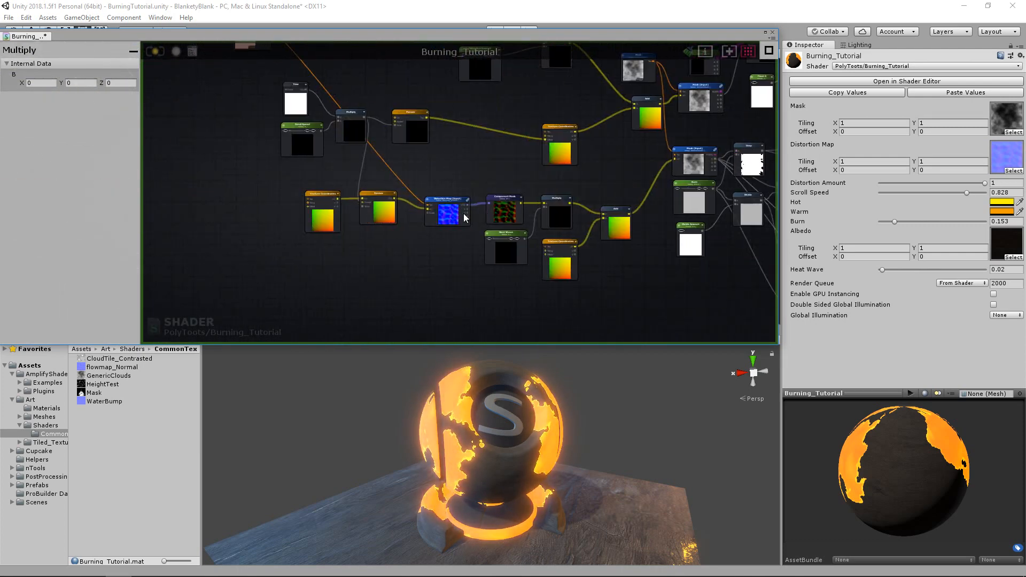
pyautogui.scroll(2, 470, 214)
pyautogui.scroll(1, 453, 214)
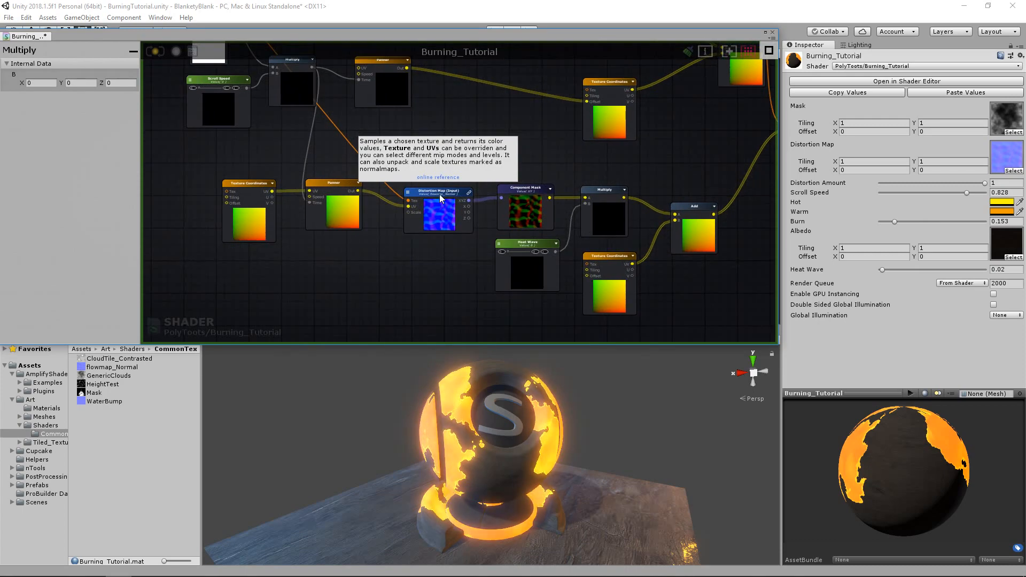
pyautogui.click(440, 196)
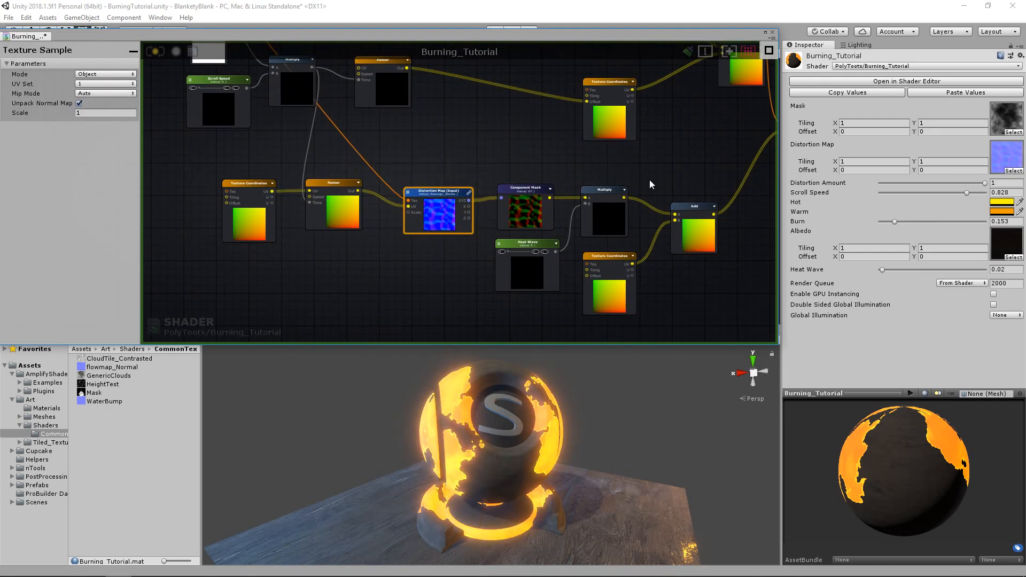
pyautogui.moveTo(689, 179); pyautogui.dragTo(389, 196, button='middle')
pyautogui.scroll(-3, 368, 207)
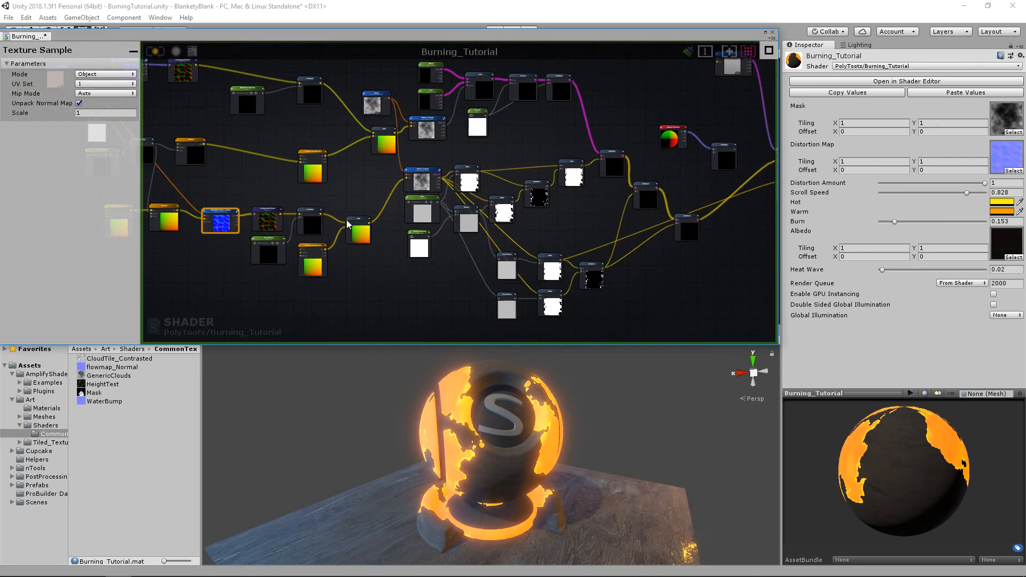
pyautogui.moveTo(311, 219); pyautogui.dragTo(268, 254, button='middle')
pyautogui.click(206, 245)
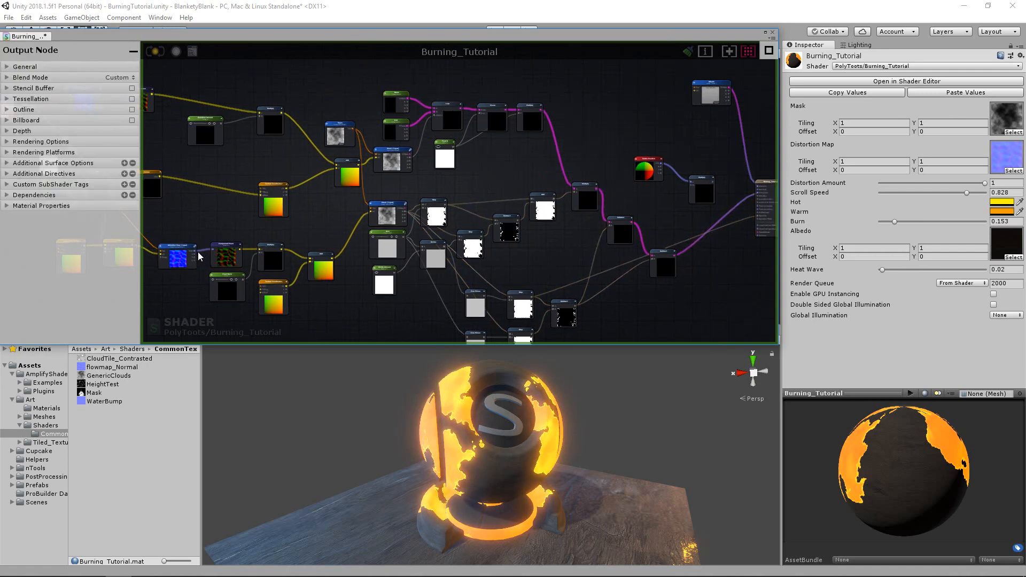
pyautogui.scroll(2, 198, 257)
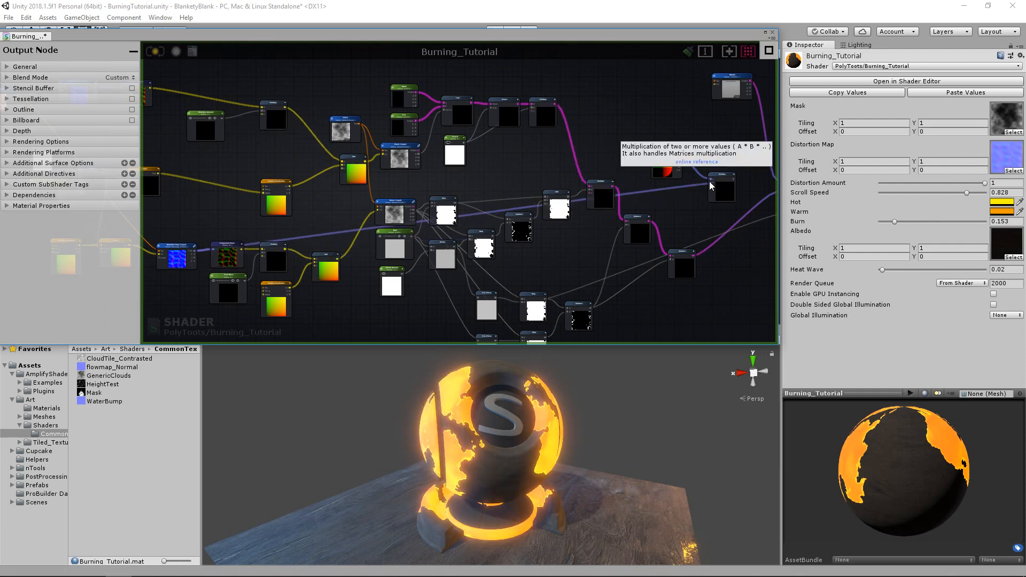
# Connect the vertex distortion Multiply node's output to the output node's Local Vertex Offset and update the shader.
pyautogui.moveTo(676, 197); pyautogui.dragTo(541, 194, button='right')
pyautogui.scroll(5, 541, 196)
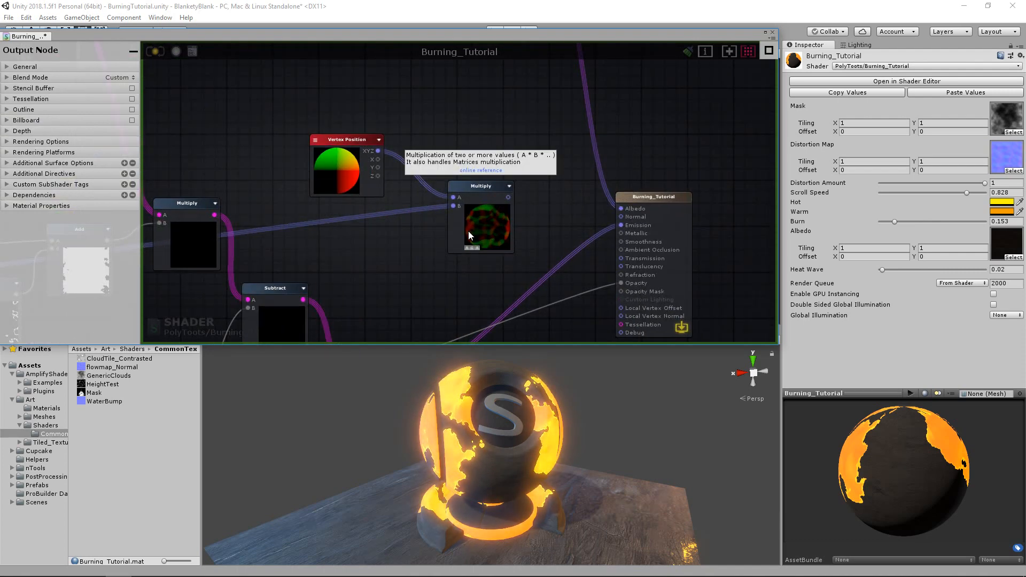
pyautogui.moveTo(406, 192); pyautogui.dragTo(620, 194, button='right')
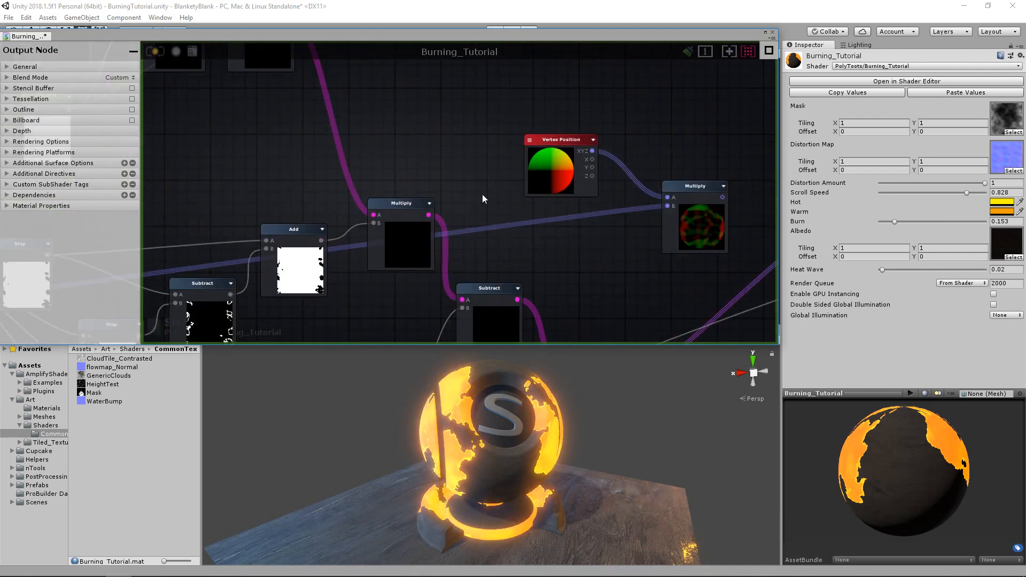
pyautogui.scroll(-2, 512, 197)
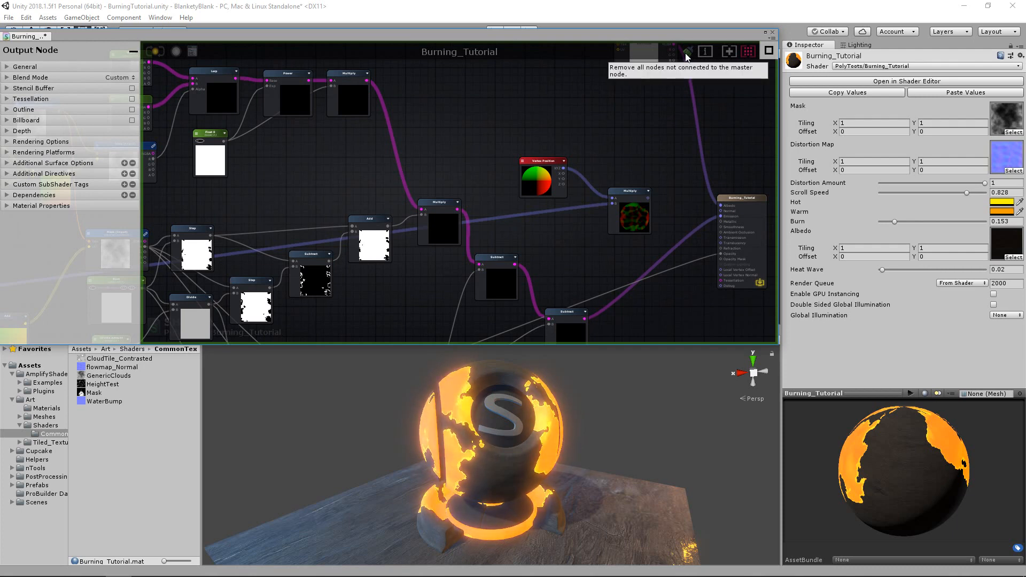
pyautogui.moveTo(372, 241); pyautogui.dragTo(291, 203, button='right')
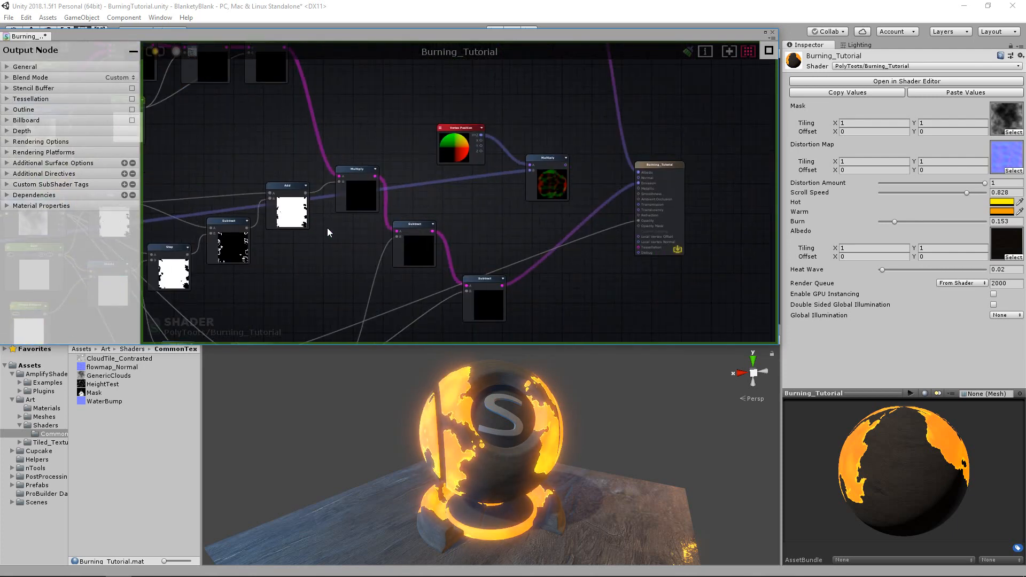
pyautogui.moveTo(466, 218); pyautogui.dragTo(367, 214, button='right')
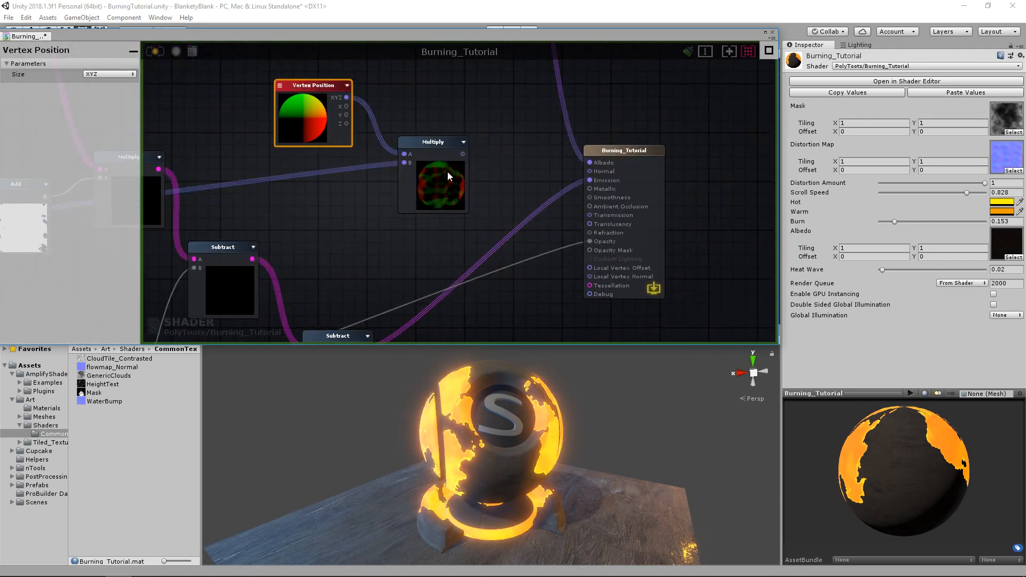
pyautogui.moveTo(447, 170); pyautogui.dragTo(354, 155, button='right')
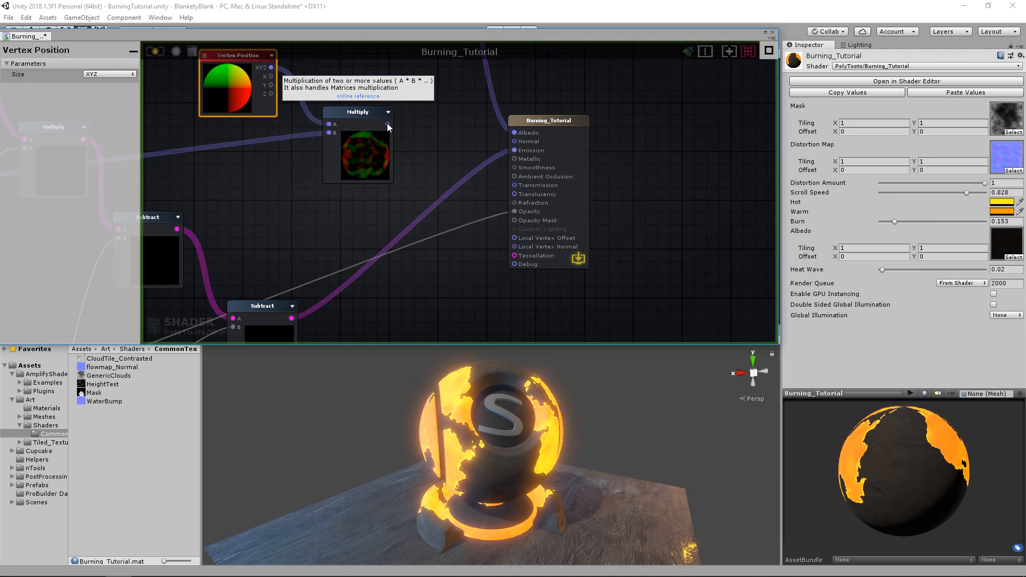
pyautogui.moveTo(388, 124); pyautogui.dragTo(515, 238)
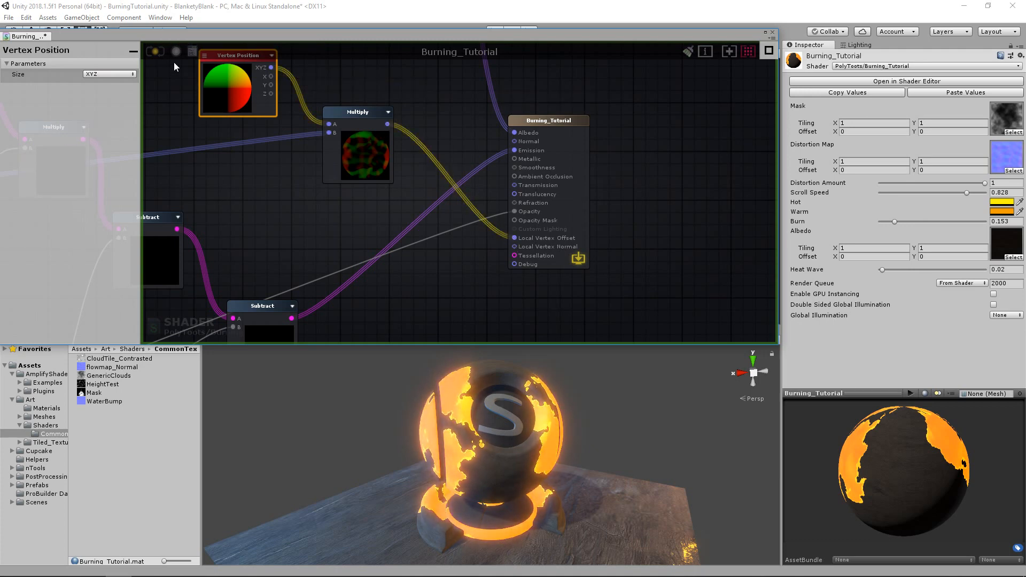
pyautogui.click(156, 52)
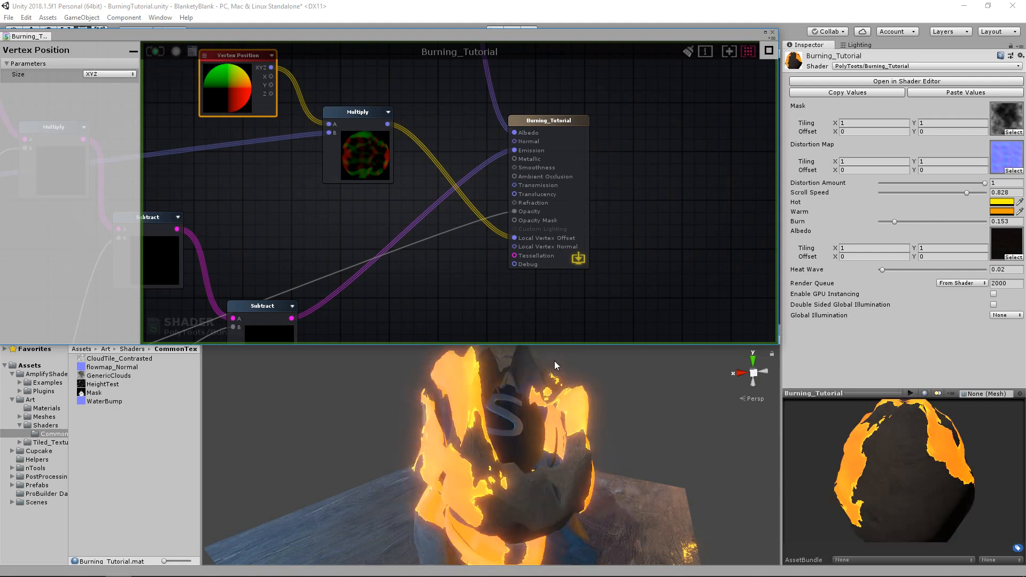
# Inspect the distorted ball in the scene and trace the graph between the Distortion Map and the output node.
pyautogui.keyDown('alt'); pyautogui.moveTo(526, 435); pyautogui.dragTo(488, 406, button='right'); pyautogui.keyUp('alt')
pyautogui.moveTo(489, 406)
pyautogui.keyDown('alt'); pyautogui.mouseDown()
pyautogui.moveTo(628, 447)
pyautogui.moveTo(420, 455)
pyautogui.moveTo(537, 446)
pyautogui.mouseUp(); pyautogui.keyUp('alt')
pyautogui.moveTo(458, 241); pyautogui.dragTo(597, 248, button='middle')
pyautogui.scroll(-3, 597, 248)
pyautogui.scroll(-1, 264, 261)
pyautogui.moveTo(297, 258); pyautogui.dragTo(565, 240, button='middle')
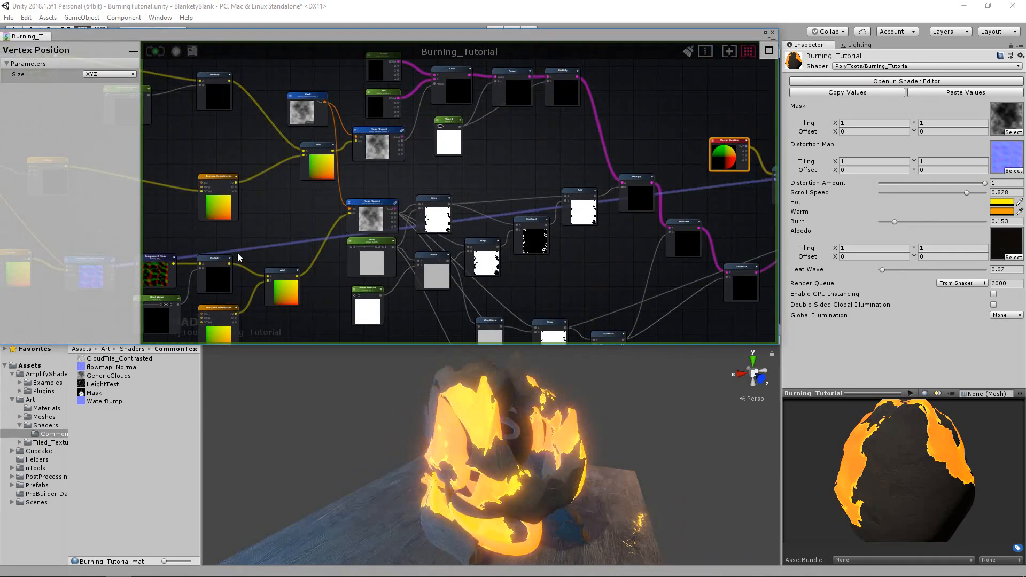
pyautogui.moveTo(238, 256); pyautogui.dragTo(332, 243, button='middle')
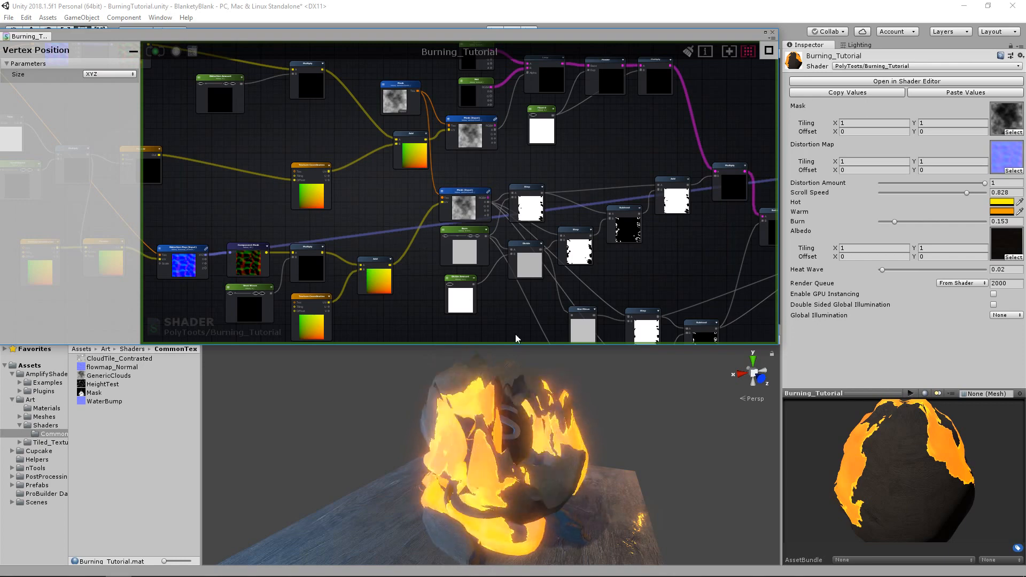
pyautogui.moveTo(499, 417)
pyautogui.keyDown('alt'); pyautogui.mouseDown()
pyautogui.moveTo(423, 422)
pyautogui.moveTo(582, 430)
pyautogui.mouseUp(); pyautogui.keyUp('alt')
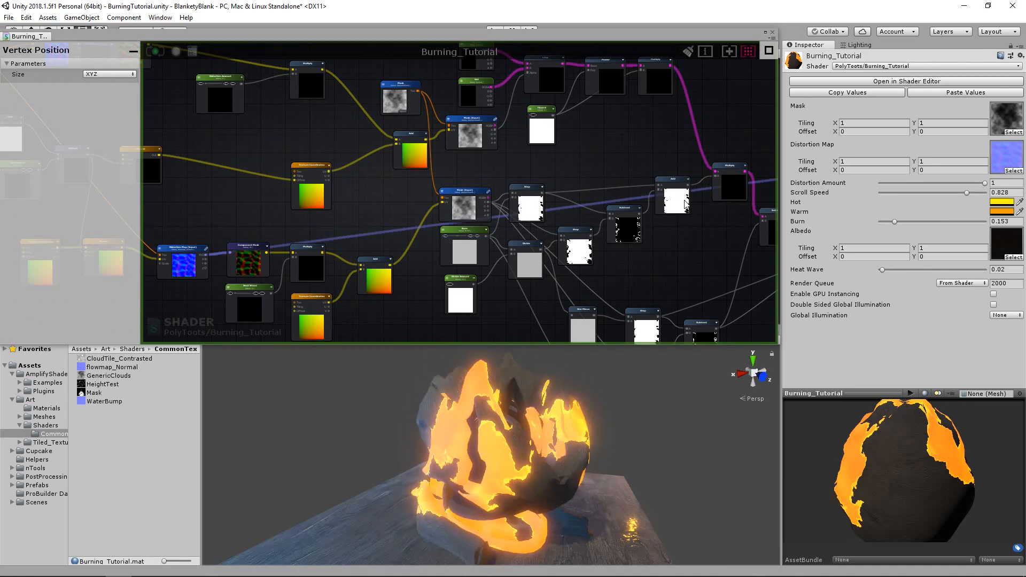
pyautogui.press('f')
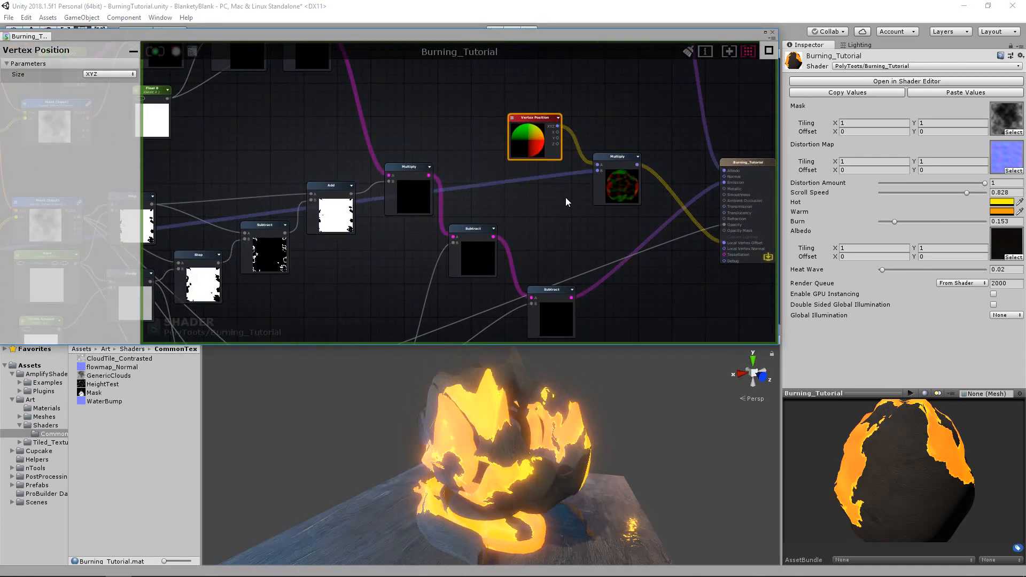
pyautogui.scroll(-5, 566, 189)
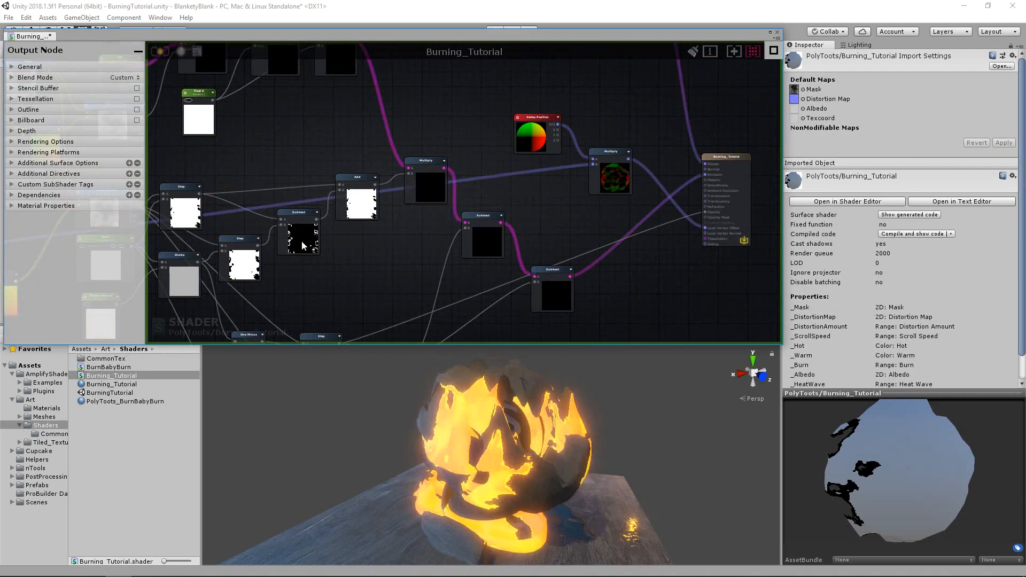
# Shift the two Step nodes and the Subtract, Add and Multiply nodes of the burn edge section away from the Mask and Burn nodes.
pyautogui.moveTo(382, 218); pyautogui.dragTo(468, 221, button='middle')
pyautogui.moveTo(278, 206); pyautogui.dragTo(288, 204)
pyautogui.moveTo(324, 238); pyautogui.dragTo(335, 238)
pyautogui.moveTo(387, 216); pyautogui.dragTo(399, 216)
pyautogui.moveTo(444, 177)
pyautogui.mouseDown()
pyautogui.moveTo(531, 155)
pyautogui.moveTo(518, 158)
pyautogui.mouseUp()
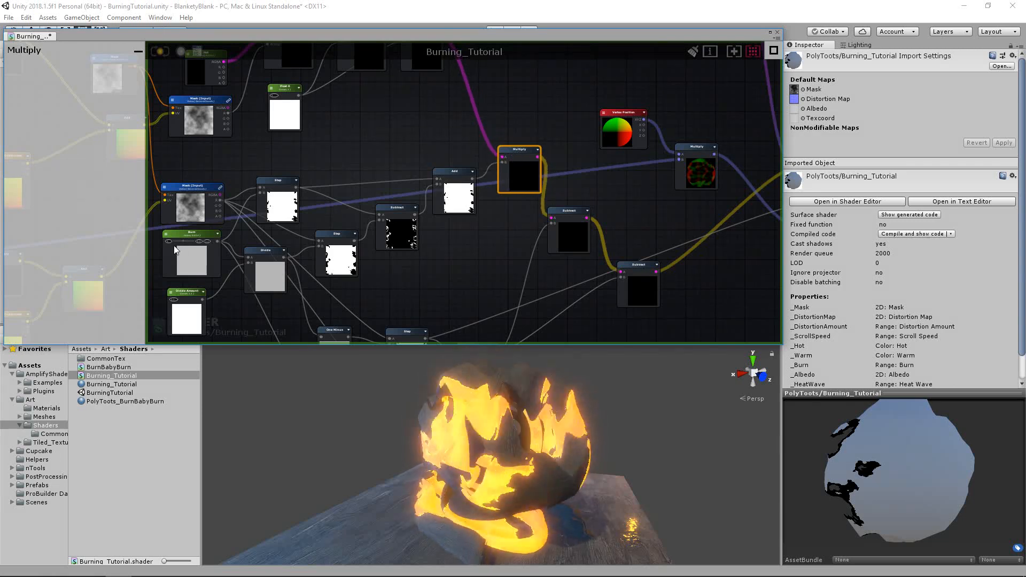
# Set the Burn property's default value to 0.20564 and align the two Step nodes one above the other.
pyautogui.click(179, 241)
pyautogui.moveTo(179, 240); pyautogui.dragTo(177, 241)
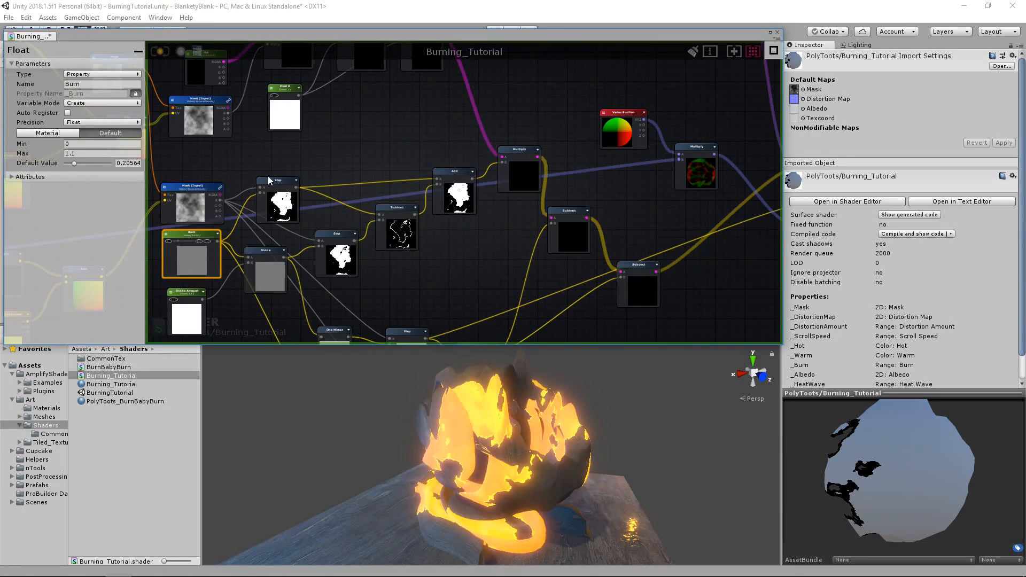
pyautogui.moveTo(278, 183); pyautogui.dragTo(306, 178)
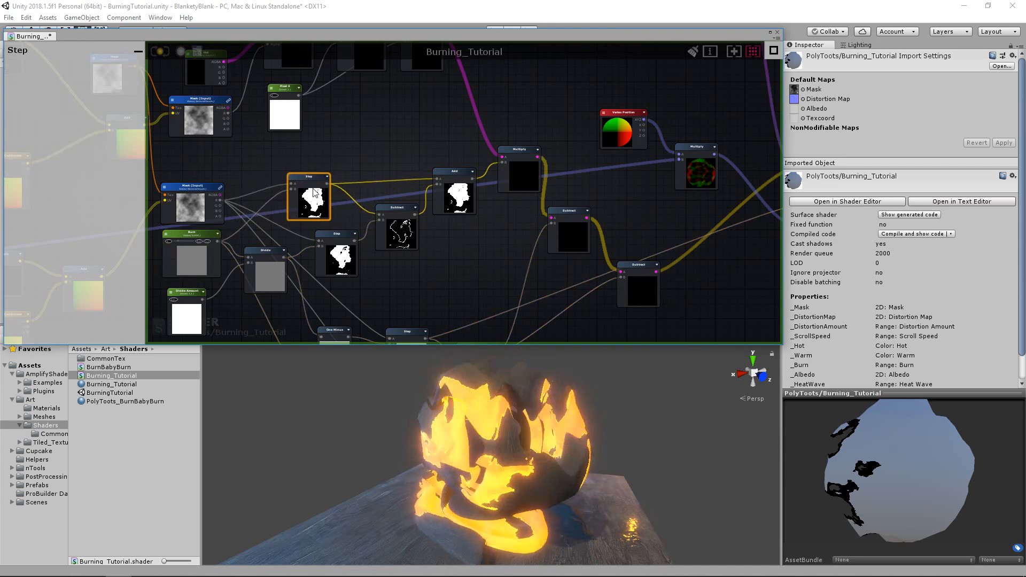
pyautogui.scroll(2, 315, 192)
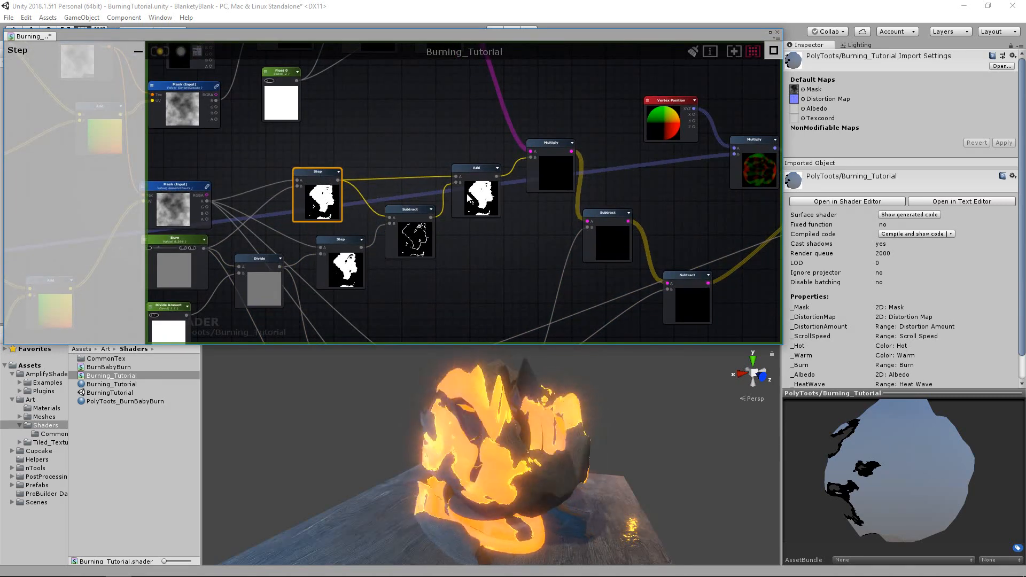
pyautogui.moveTo(318, 178); pyautogui.dragTo(334, 171)
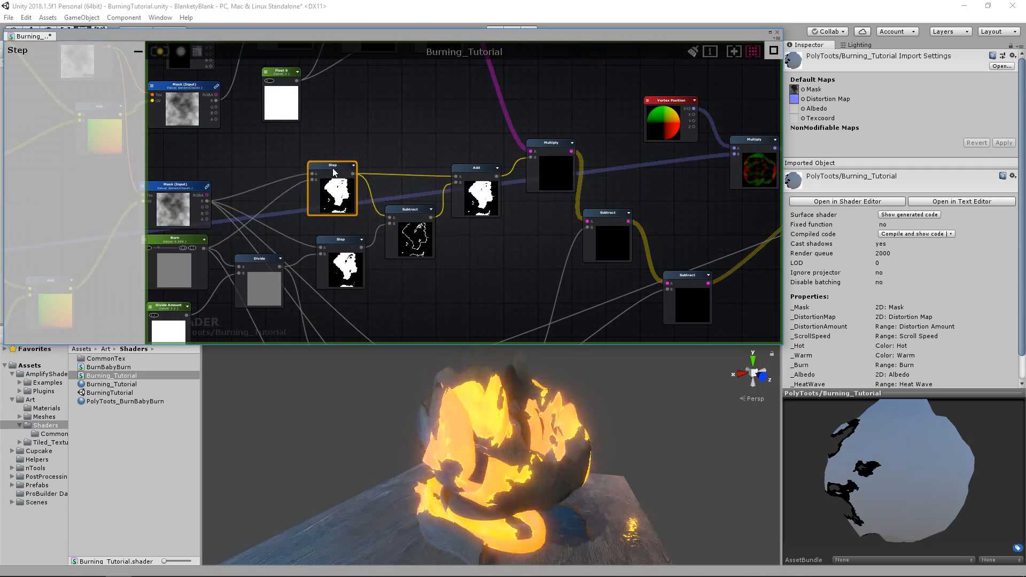
pyautogui.moveTo(343, 248); pyautogui.dragTo(336, 247)
pyautogui.moveTo(337, 169); pyautogui.dragTo(339, 170)
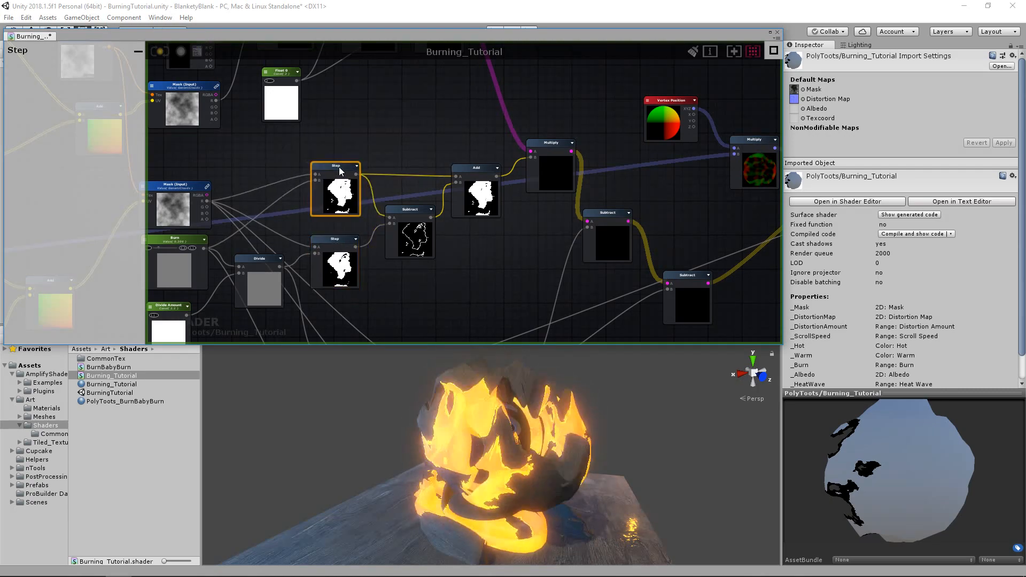
# Raise the Vertex Position and vertex distortion Multiply nodes, connect the upper Step output to that Multiply's input C, and update the shader.
pyautogui.moveTo(565, 171); pyautogui.dragTo(540, 178, button='middle')
pyautogui.moveTo(522, 151); pyautogui.dragTo(519, 117)
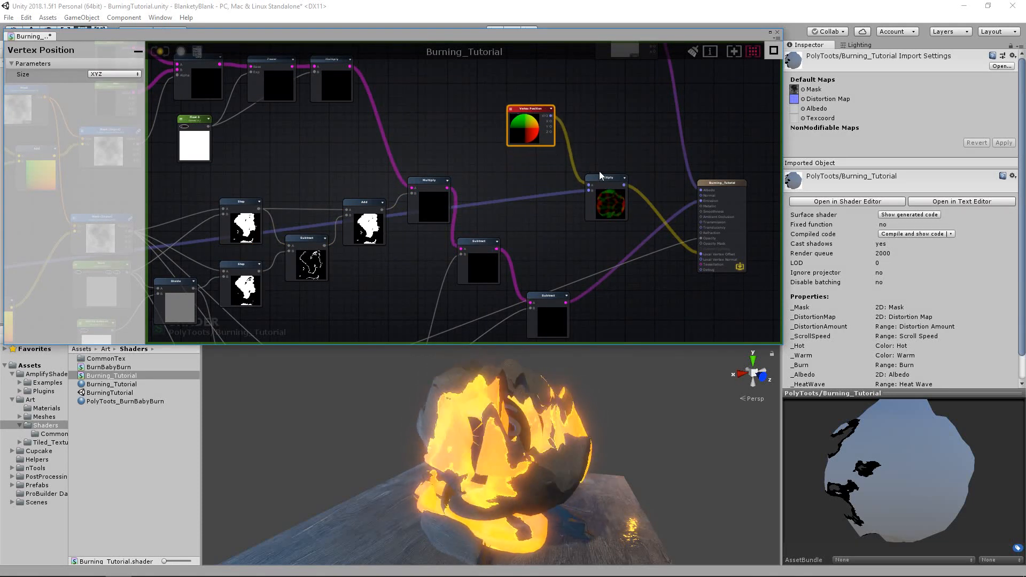
pyautogui.moveTo(598, 175); pyautogui.dragTo(593, 155)
pyautogui.moveTo(259, 208); pyautogui.dragTo(582, 174)
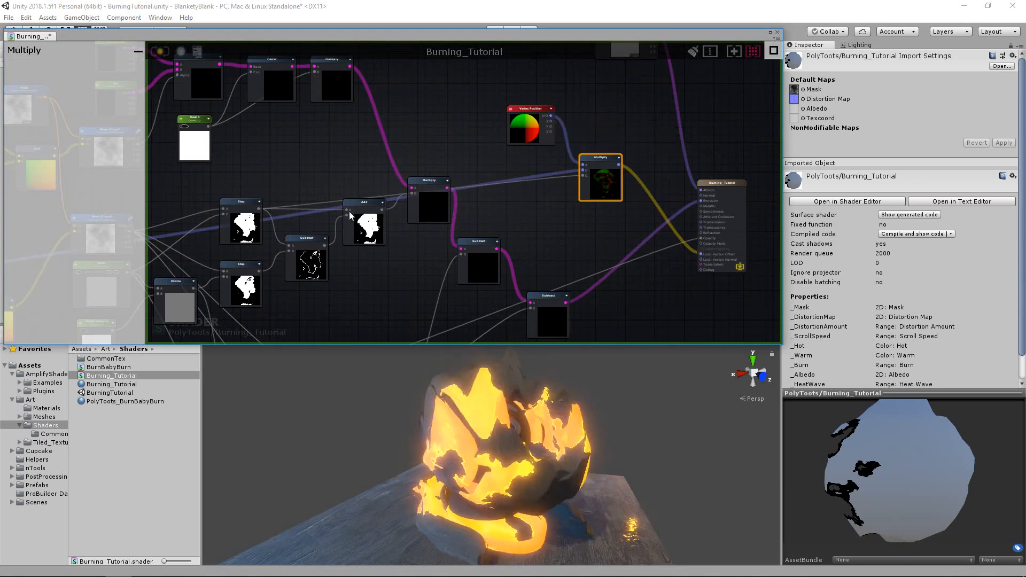
pyautogui.click(163, 50)
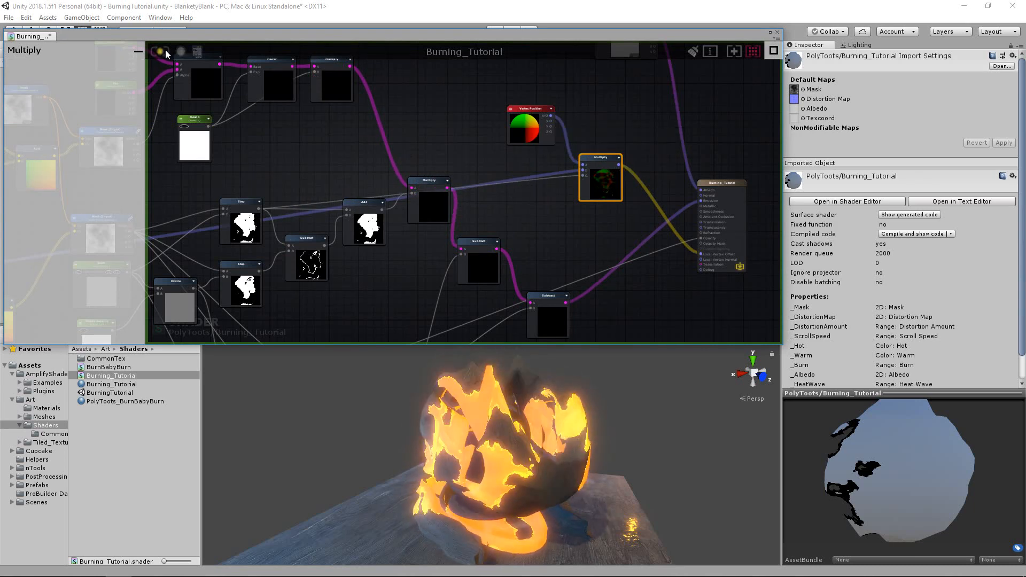
pyautogui.moveTo(530, 449)
pyautogui.keyDown('alt'); pyautogui.mouseDown()
pyautogui.moveTo(382, 435)
pyautogui.moveTo(597, 480)
pyautogui.moveTo(690, 406)
pyautogui.moveTo(532, 403)
pyautogui.moveTo(519, 381)
pyautogui.moveTo(521, 398)
pyautogui.moveTo(454, 398)
pyautogui.moveTo(526, 374)
pyautogui.mouseUp(); pyautogui.keyUp('alt')
pyautogui.scroll(-2, 470, 390)
# Move the vertex distortion Multiply node and the Vertex Position node slightly higher and farther apart.
pyautogui.moveTo(600, 158); pyautogui.dragTo(605, 147)
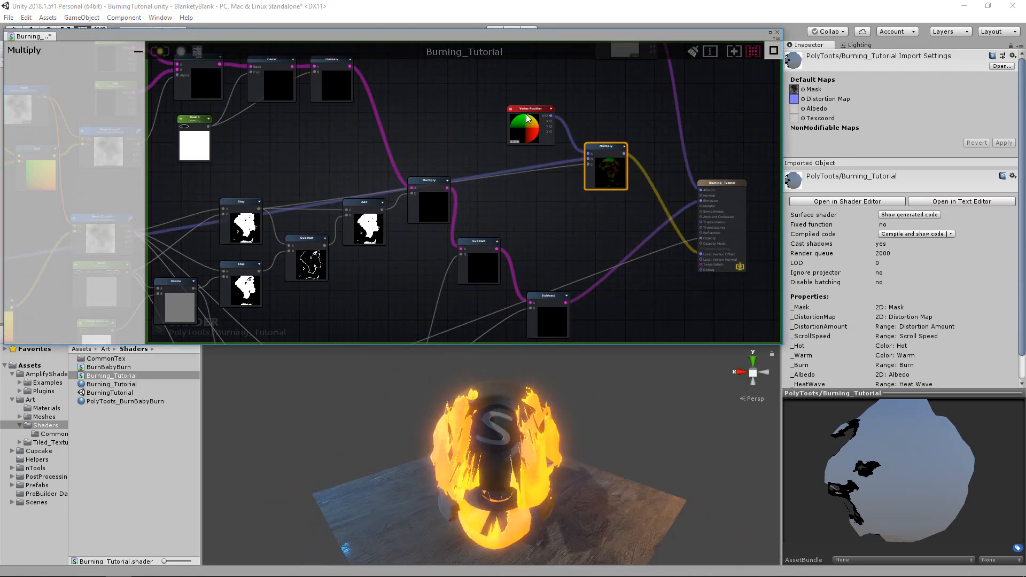
pyautogui.moveTo(534, 117); pyautogui.dragTo(525, 107)
pyautogui.scroll(1, 608, 129)
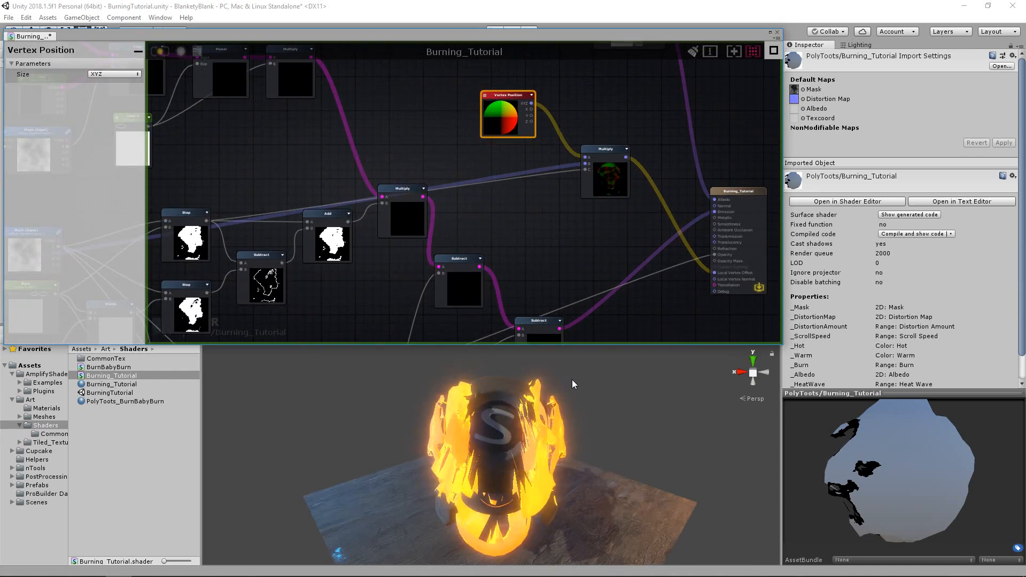
pyautogui.scroll(1, 582, 181)
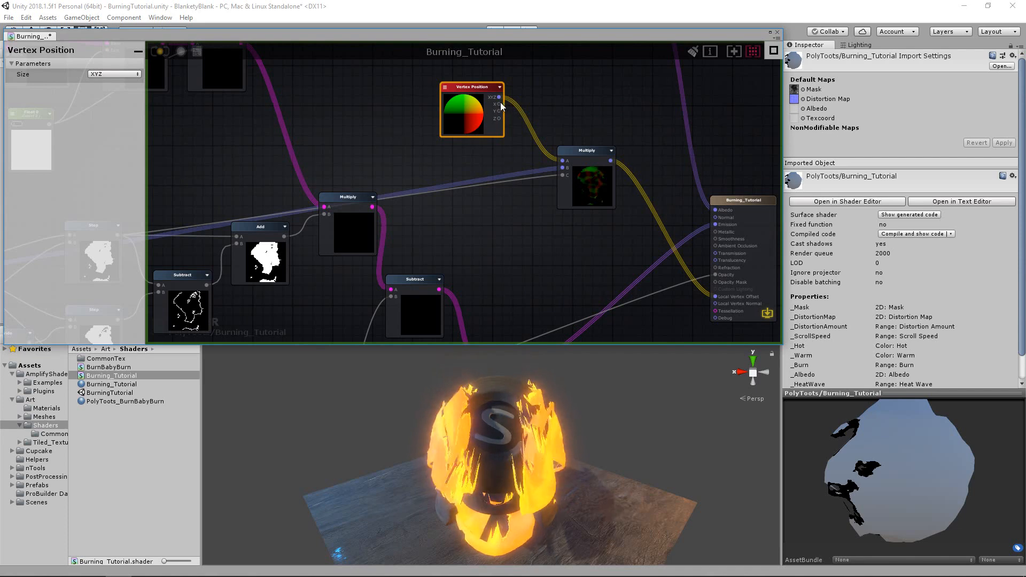
# Lower the Vertex Position node and add a World Position node directly above it.
pyautogui.moveTo(504, 91); pyautogui.dragTo(478, 170, button='middle')
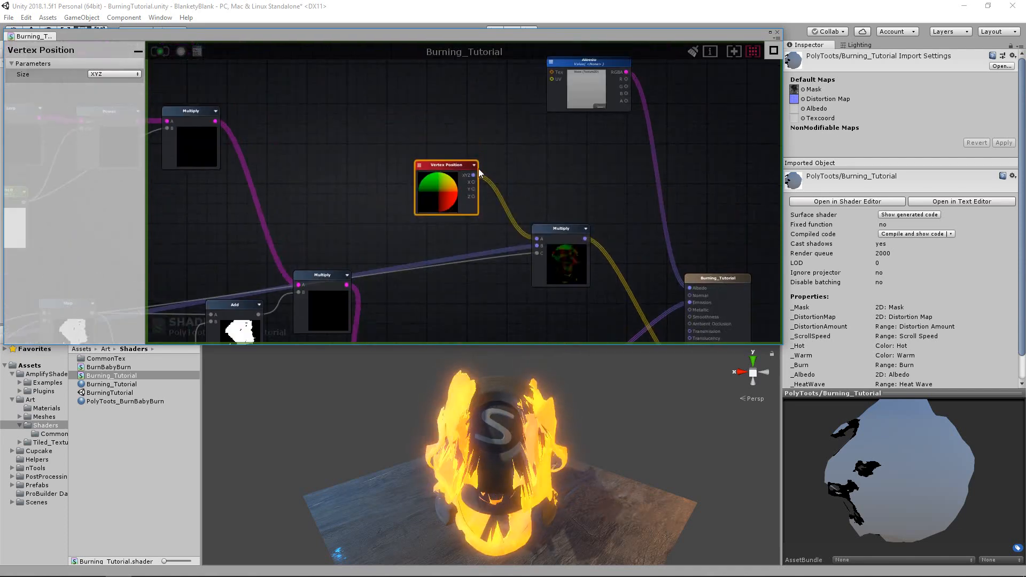
pyautogui.moveTo(450, 183); pyautogui.dragTo(450, 202)
pyautogui.click(450, 150)
pyautogui.rightClick(450, 149)
pyautogui.write('world')
pyautogui.scroll(-5, 528, 237)
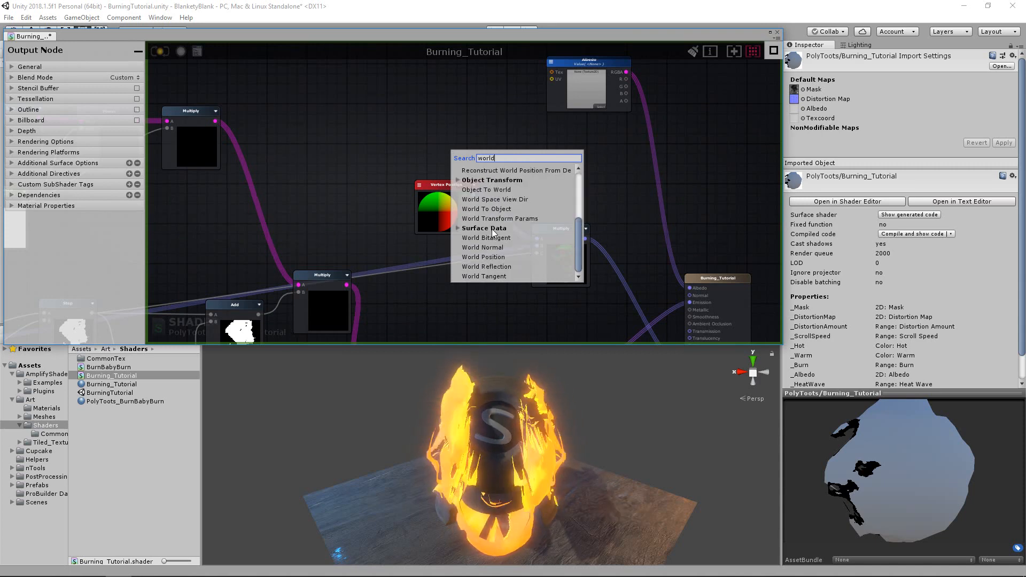
pyautogui.click(500, 257)
pyautogui.moveTo(484, 152); pyautogui.dragTo(445, 121)
# Add a Multiply node beside the position nodes, with World Position in input A and Vertex Position in input B.
pyautogui.click(539, 177)
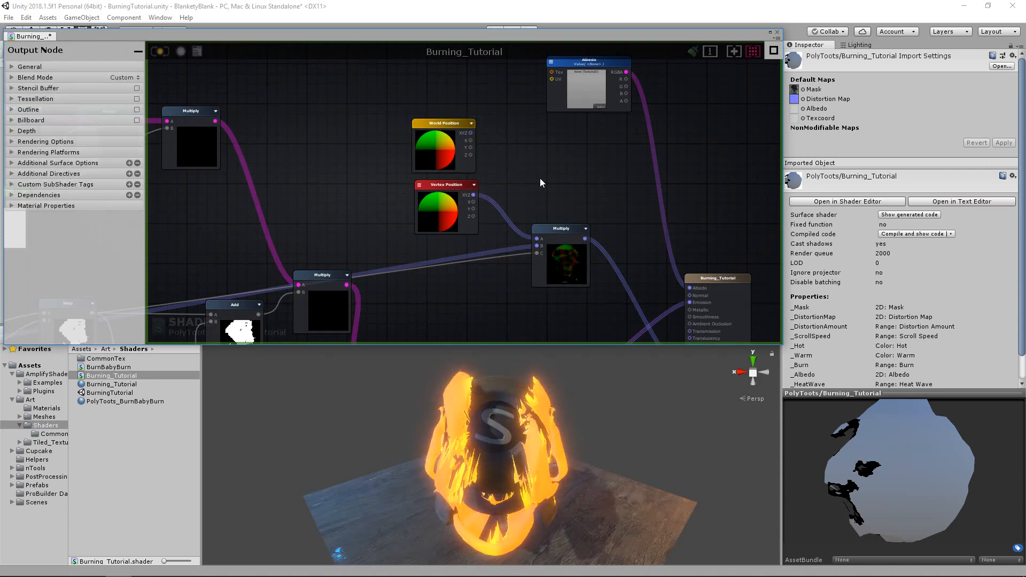
pyautogui.press('m')
pyautogui.click(539, 178)
pyautogui.moveTo(546, 181); pyautogui.dragTo(530, 142)
pyautogui.moveTo(449, 128); pyautogui.dragTo(531, 167)
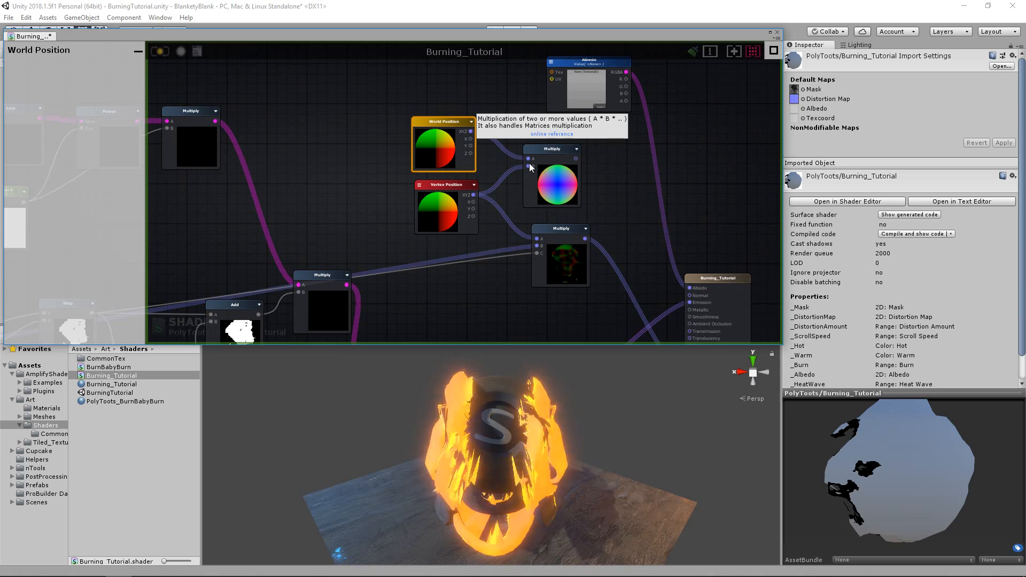
# Space out the two position nodes and both Multiply nodes, keeping the new Multiply close to the position nodes.
pyautogui.moveTo(555, 230); pyautogui.dragTo(582, 233)
pyautogui.moveTo(359, 98); pyautogui.dragTo(395, 201)
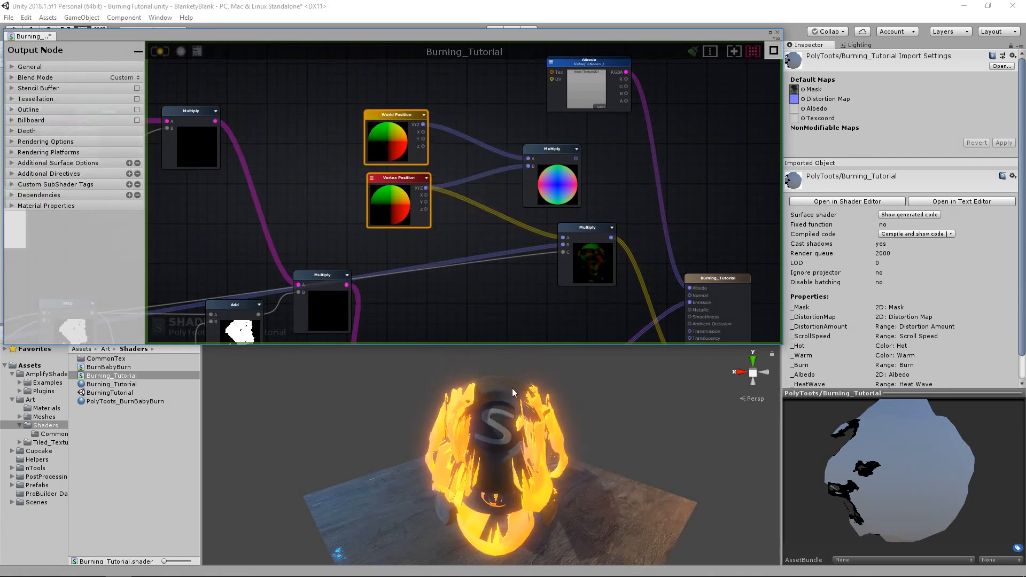
pyautogui.moveTo(553, 415)
pyautogui.keyDown('alt'); pyautogui.mouseDown()
pyautogui.moveTo(395, 381)
pyautogui.moveTo(534, 381)
pyautogui.mouseUp(); pyautogui.keyUp('alt')
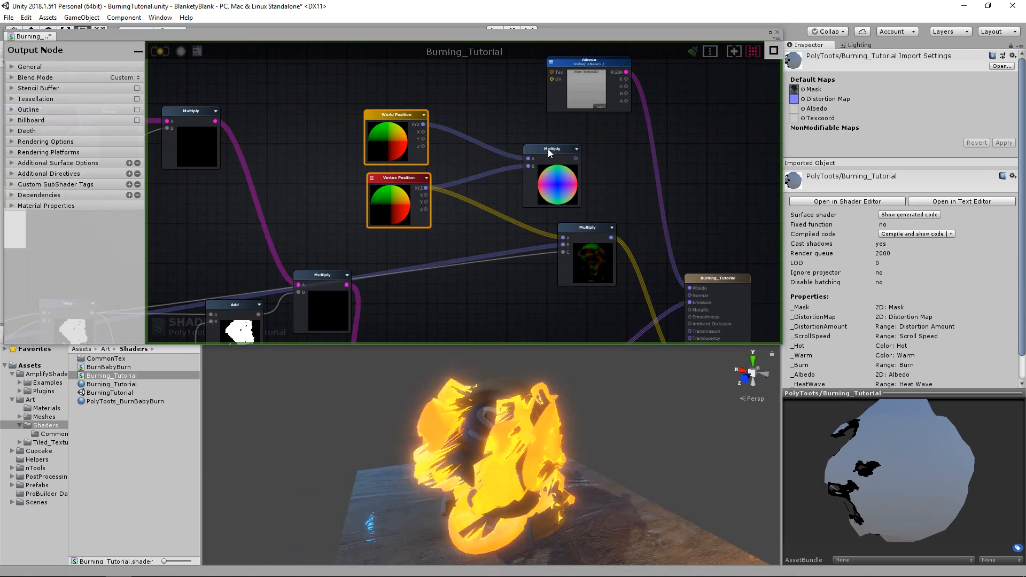
pyautogui.moveTo(548, 150); pyautogui.dragTo(486, 143)
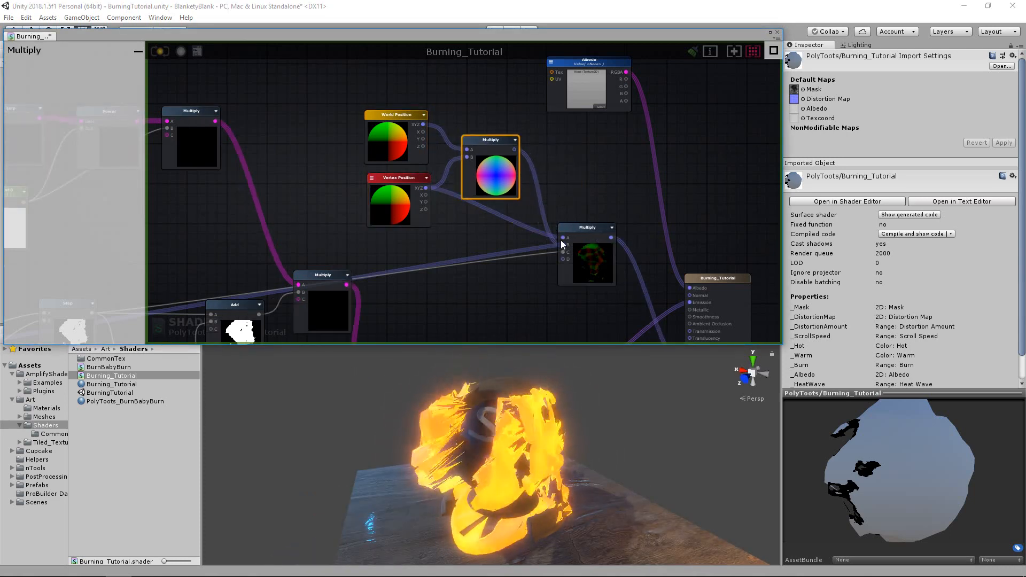
# Connect the new Multiply's output to input A of the vertex distortion Multiply, replacing Vertex Position, and update the shader.
pyautogui.moveTo(563, 243); pyautogui.dragTo(561, 238)
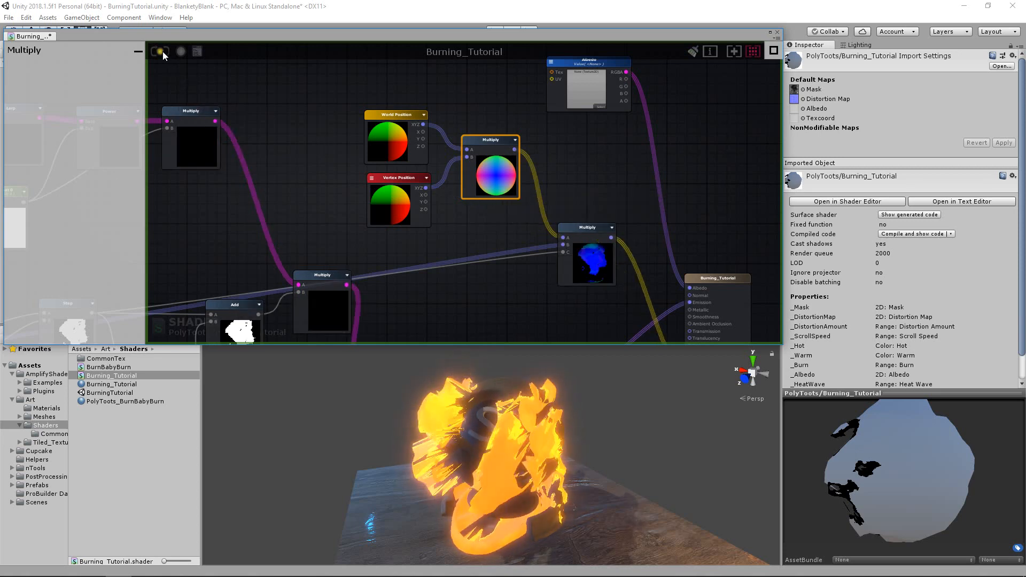
pyautogui.click(161, 52)
pyautogui.keyDown('alt'); pyautogui.moveTo(539, 397); pyautogui.dragTo(426, 400); pyautogui.keyUp('alt')
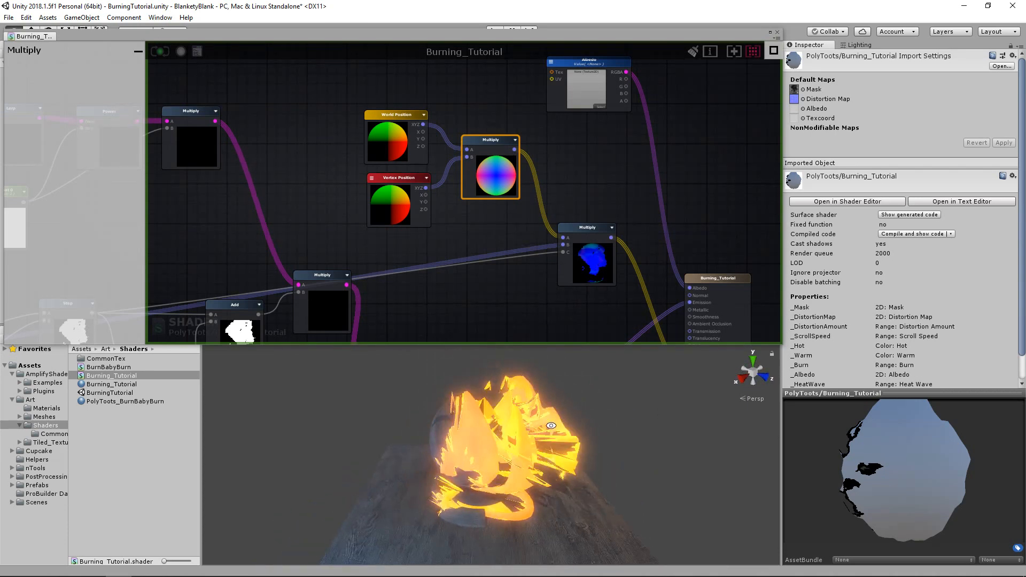
pyautogui.moveTo(326, 410)
pyautogui.keyDown('alt'); pyautogui.mouseDown()
pyautogui.moveTo(476, 441)
pyautogui.moveTo(631, 446)
pyautogui.mouseUp(); pyautogui.keyUp('alt')
# Move the vertex distortion Multiply node farther from the output node to free space between them.
pyautogui.moveTo(586, 232); pyautogui.dragTo(563, 129, button='middle')
pyautogui.moveTo(563, 130); pyautogui.dragTo(551, 122)
pyautogui.click(568, 218)
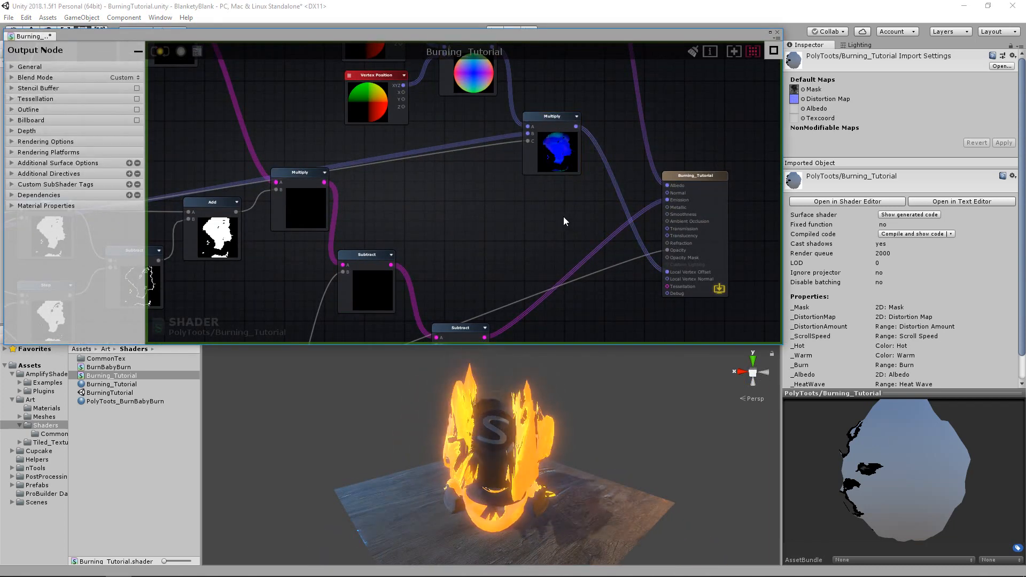
# Add a Multiply node with the vertex distortion Multiply's output in input A, and place a Float node beside it.
pyautogui.click(563, 216)
pyautogui.moveTo(576, 127); pyautogui.dragTo(611, 191)
pyautogui.click(522, 228)
pyautogui.press('1')
pyautogui.click(513, 230)
pyautogui.moveTo(534, 237); pyautogui.dragTo(504, 210)
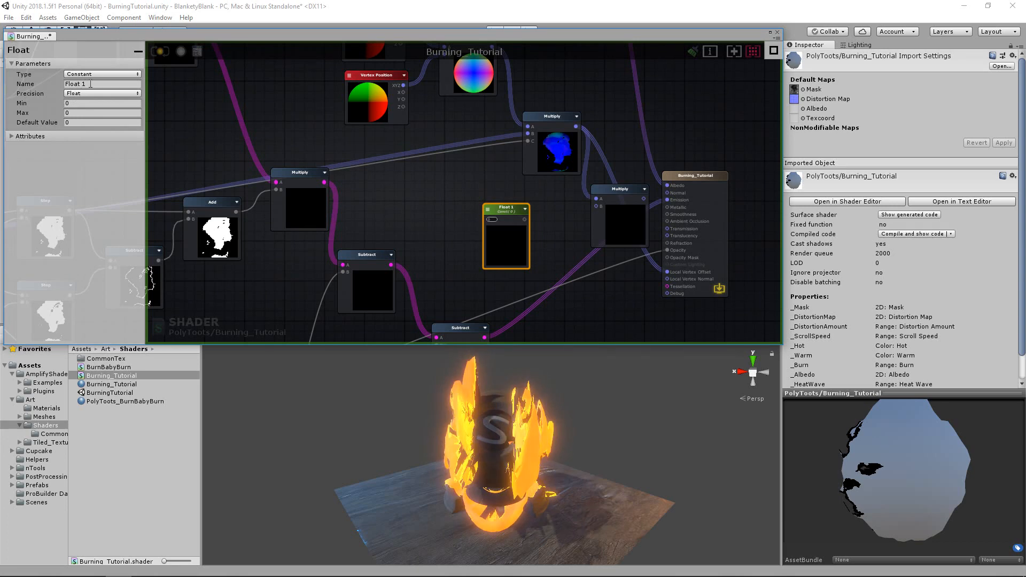
# Name the Float node Wiggle Amount, make it a Property and set its default value to 0.1.
pyautogui.write('Wiggle Amount')
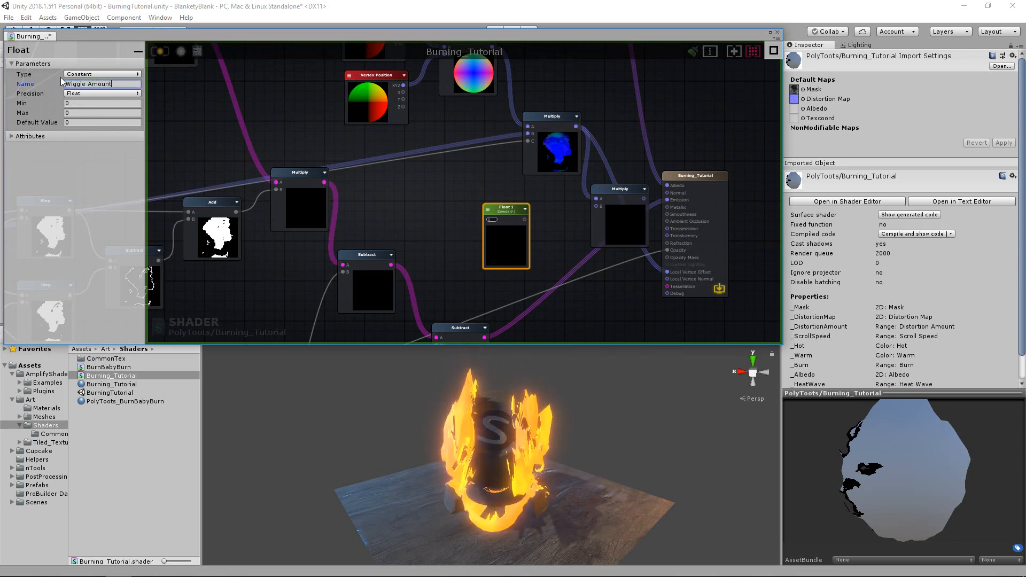
pyautogui.click(102, 74)
pyautogui.click(93, 96)
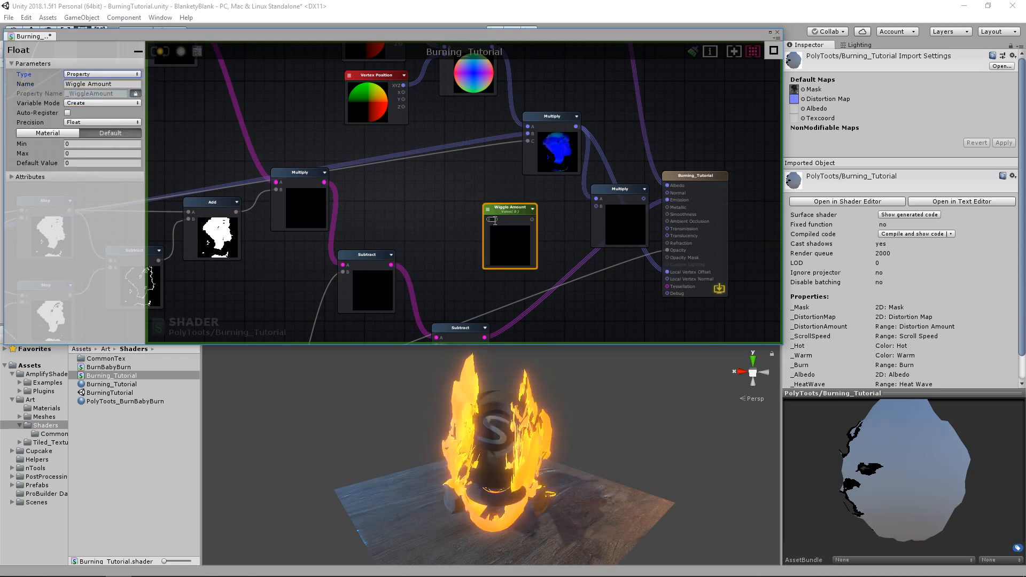
pyautogui.write('.1')
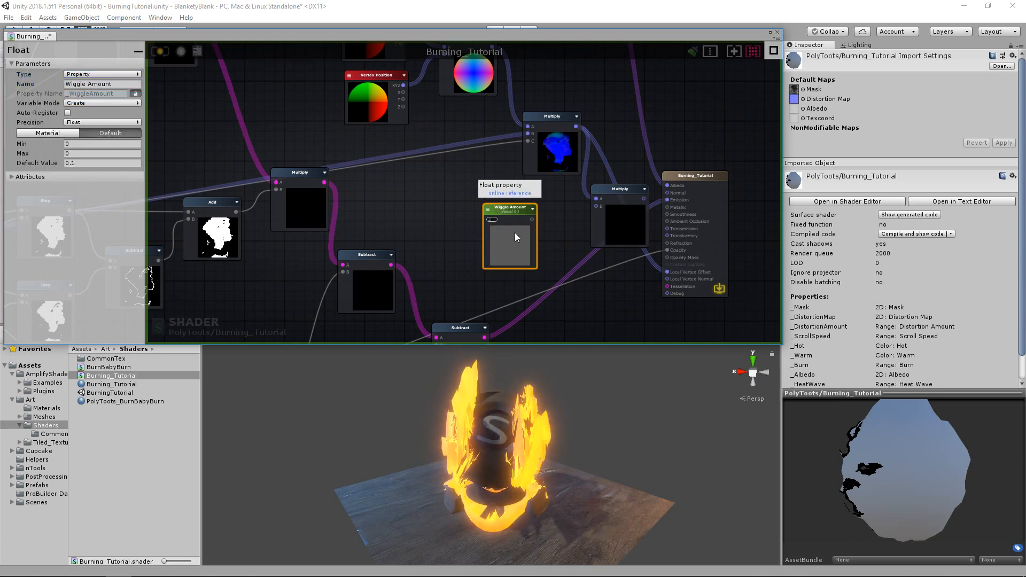
# Connect Wiggle Amount to input B of the new Multiply and that Multiply's output to Local Vertex Offset.
pyautogui.moveTo(538, 220); pyautogui.dragTo(668, 272)
pyautogui.click(604, 191)
# Examine the node chain from the Distortion Map through the masks to the vertex offset Multiply nodes.
pyautogui.scroll(-3, 517, 210)
pyautogui.moveTo(385, 200); pyautogui.dragTo(782, 183, button='middle')
pyautogui.moveTo(334, 247); pyautogui.dragTo(531, 189, button='middle')
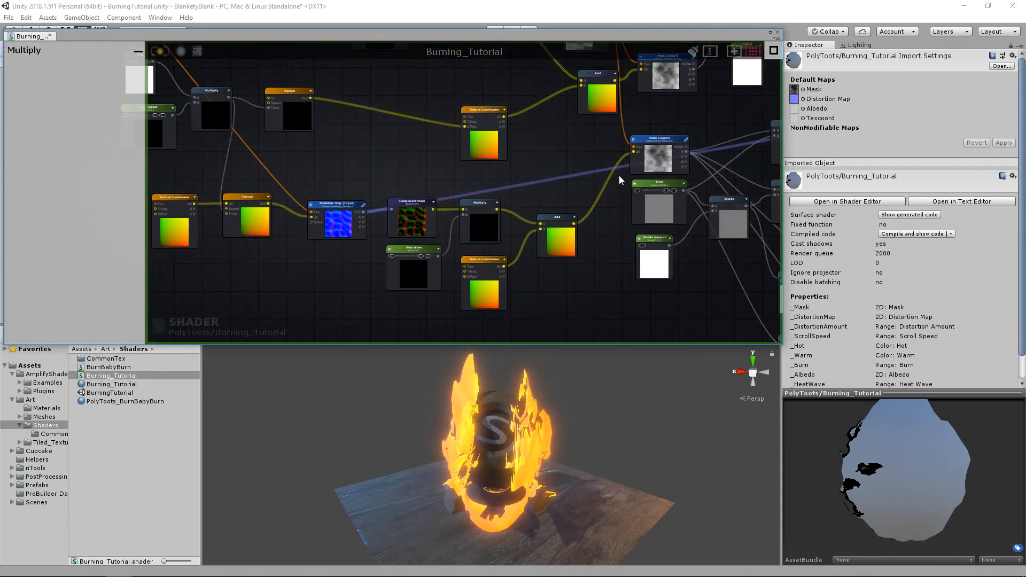
pyautogui.scroll(-3, 652, 178)
pyautogui.moveTo(688, 156); pyautogui.dragTo(501, 201, button='middle')
pyautogui.moveTo(774, 204); pyautogui.dragTo(483, 198, button='middle')
pyautogui.scroll(3, 434, 192)
pyautogui.moveTo(515, 142); pyautogui.dragTo(547, 189, button='middle')
pyautogui.scroll(3, 546, 190)
pyautogui.moveTo(302, 213); pyautogui.dragTo(376, 217, button='middle')
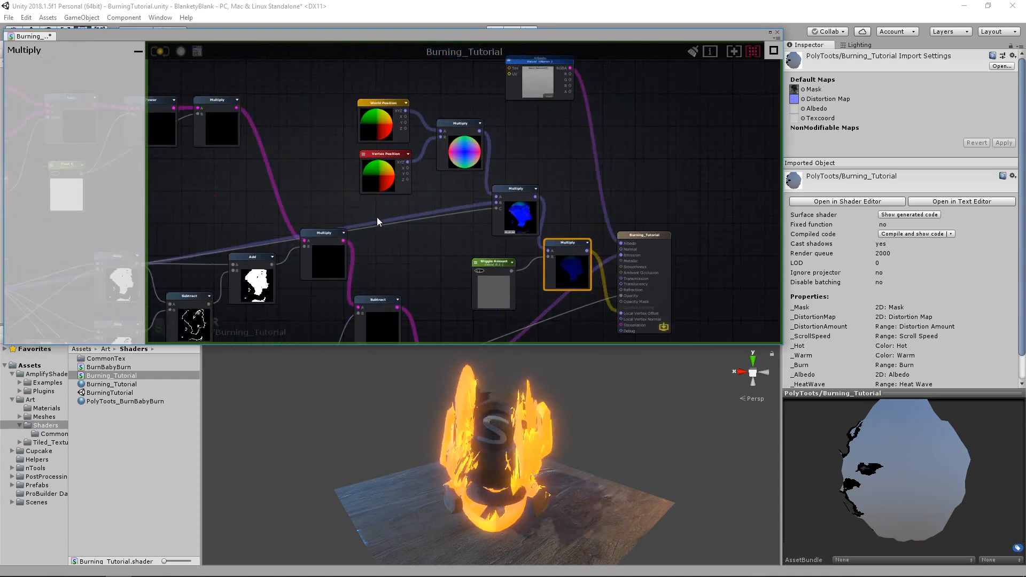
pyautogui.moveTo(464, 234); pyautogui.dragTo(444, 223, button='middle')
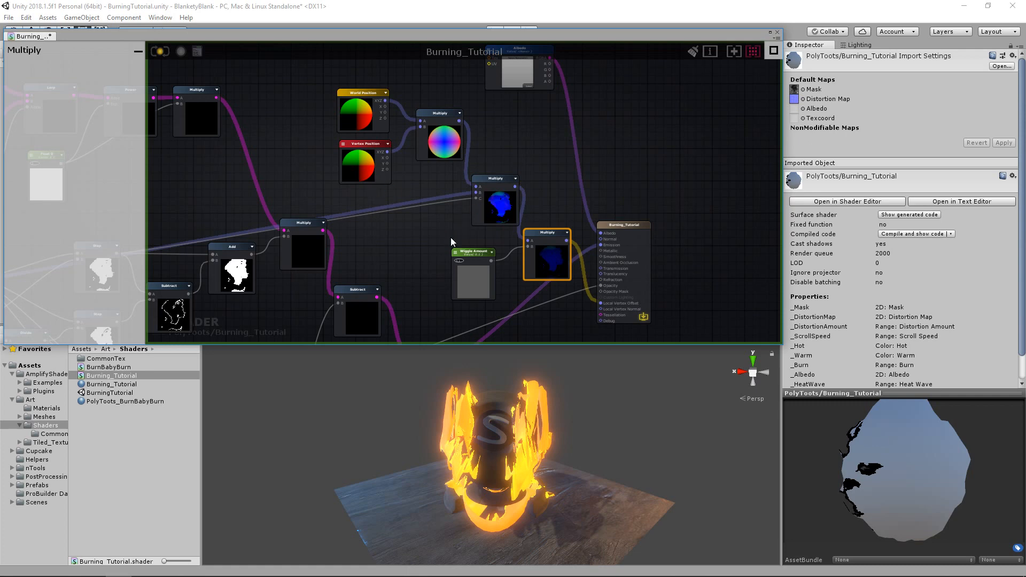
# Save the shader and examine the burning object in the scene from a closer view.
pyautogui.hotkey('ctrl', 's')
pyautogui.keyDown('alt'); pyautogui.moveTo(567, 461); pyautogui.dragTo(664, 469, button='right'); pyautogui.keyUp('alt')
pyautogui.keyDown('alt'); pyautogui.moveTo(537, 461); pyautogui.dragTo(522, 461); pyautogui.keyUp('alt')
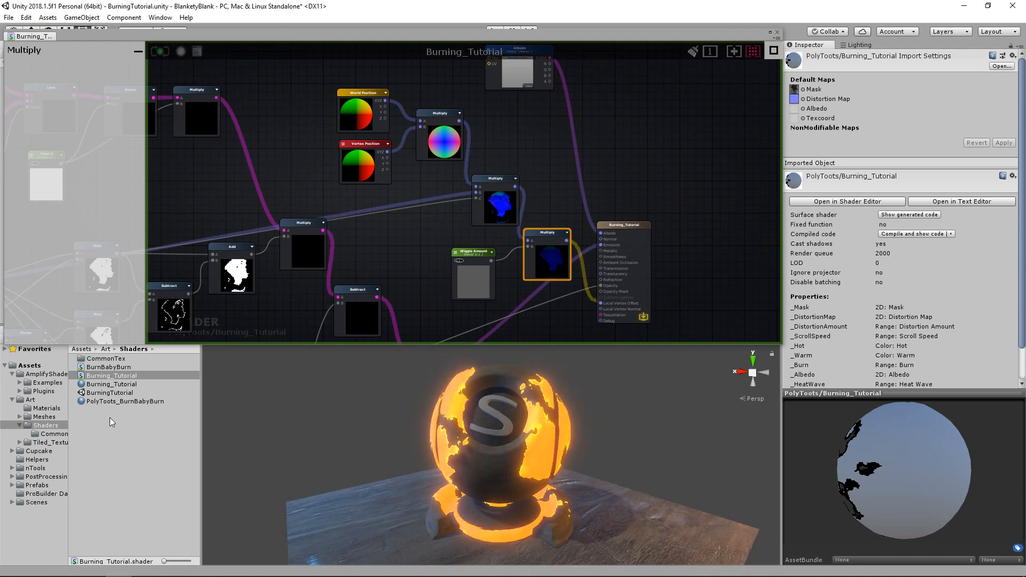
# Set the Wiggle Amount of the Burning_Tutorial material to 0.06 and view the object from another side.
pyautogui.click(112, 384)
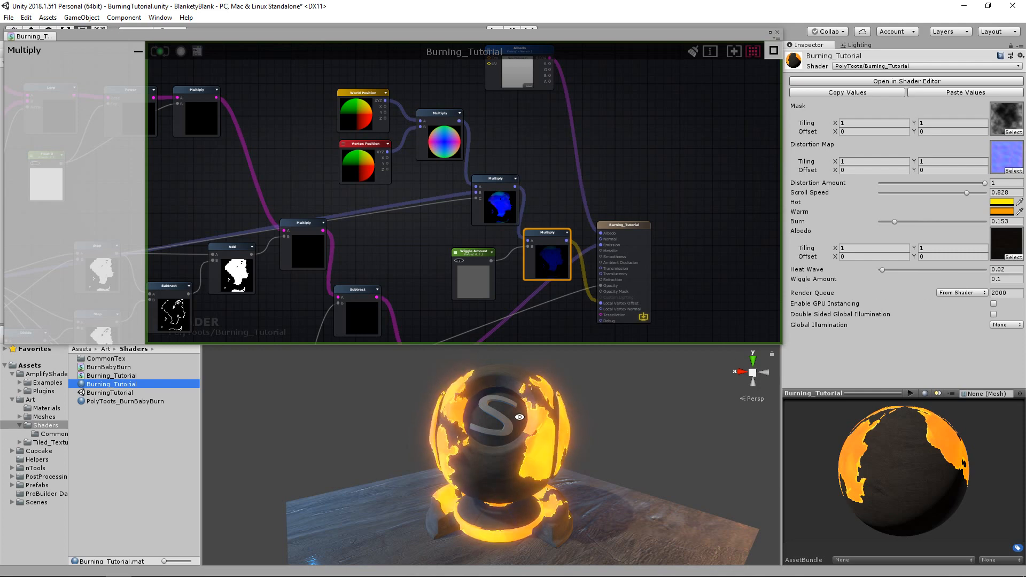
pyautogui.keyDown('alt'); pyautogui.moveTo(519, 416); pyautogui.dragTo(561, 422); pyautogui.keyUp('alt')
pyautogui.moveTo(972, 280)
pyautogui.mouseDown()
pyautogui.moveTo(960, 280)
pyautogui.moveTo(969, 276)
pyautogui.mouseUp()
pyautogui.moveTo(584, 400)
pyautogui.keyDown('alt'); pyautogui.mouseDown()
pyautogui.moveTo(683, 389)
pyautogui.moveTo(534, 403)
pyautogui.mouseUp(); pyautogui.keyUp('alt')
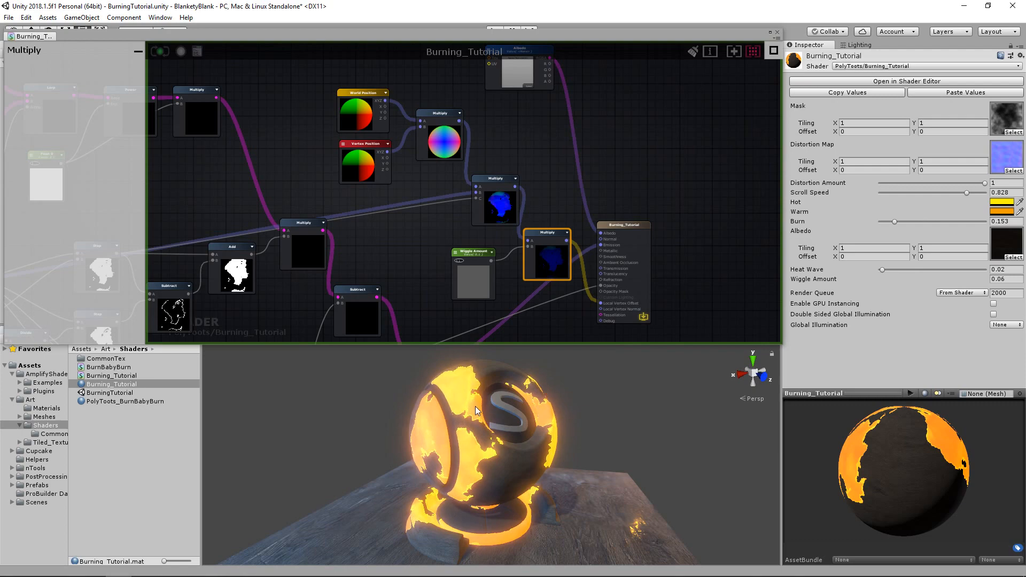
# Examine the settings of the Distortion Map's Panner and of the Scroll Speed property that drives it.
pyautogui.moveTo(241, 242); pyautogui.dragTo(613, 229, button='middle')
pyautogui.moveTo(445, 219); pyautogui.dragTo(727, 207, button='middle')
pyautogui.moveTo(222, 247); pyautogui.dragTo(433, 236, button='middle')
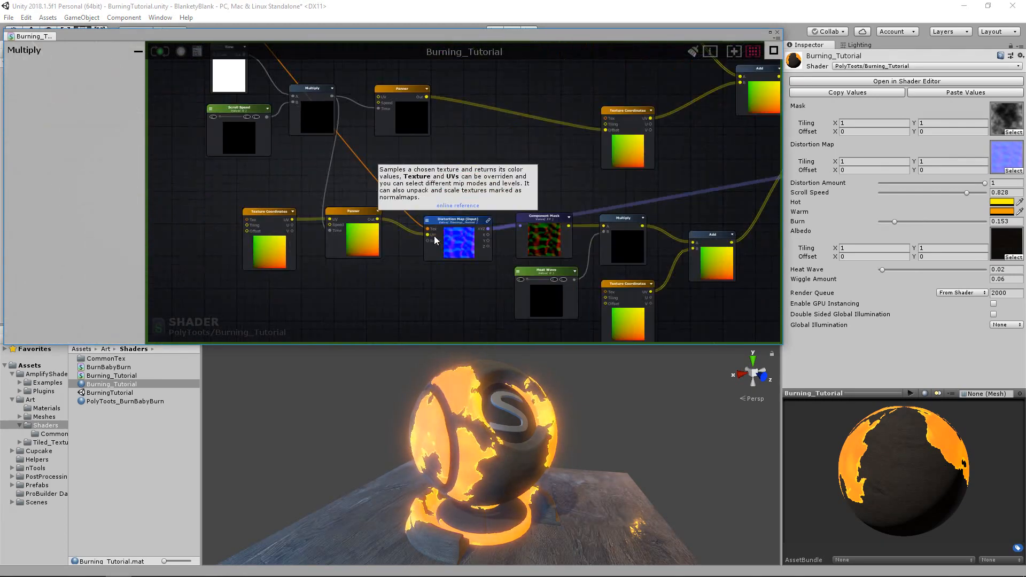
pyautogui.click(349, 213)
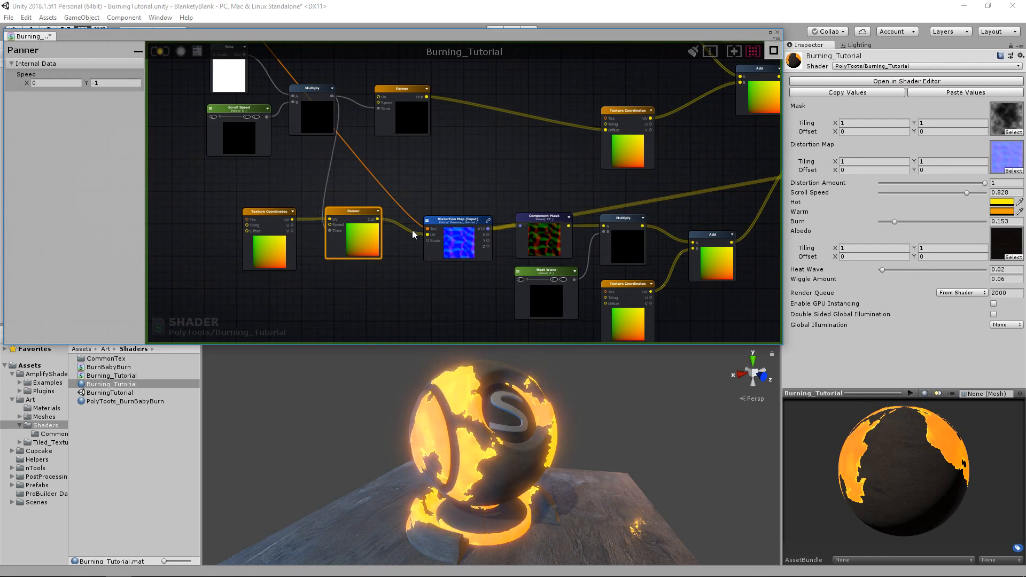
pyautogui.moveTo(288, 106); pyautogui.dragTo(320, 154, button='middle')
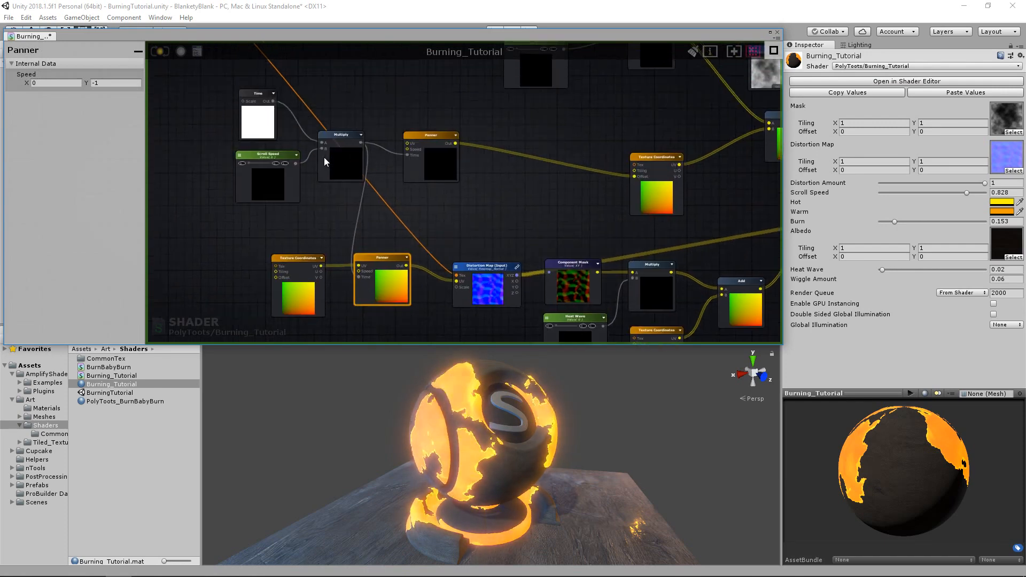
pyautogui.click(264, 155)
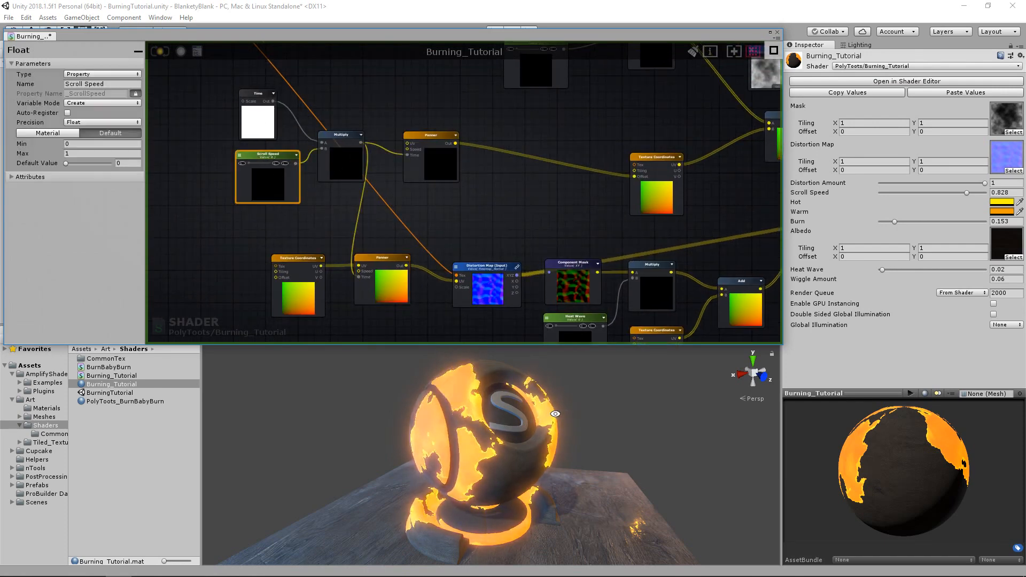
# Reselect the Burning_Tutorial material, lower its Scroll Speed to 0.161 and view the effect around the object.
pyautogui.keyDown('alt'); pyautogui.moveTo(555, 413); pyautogui.dragTo(478, 415); pyautogui.keyUp('alt')
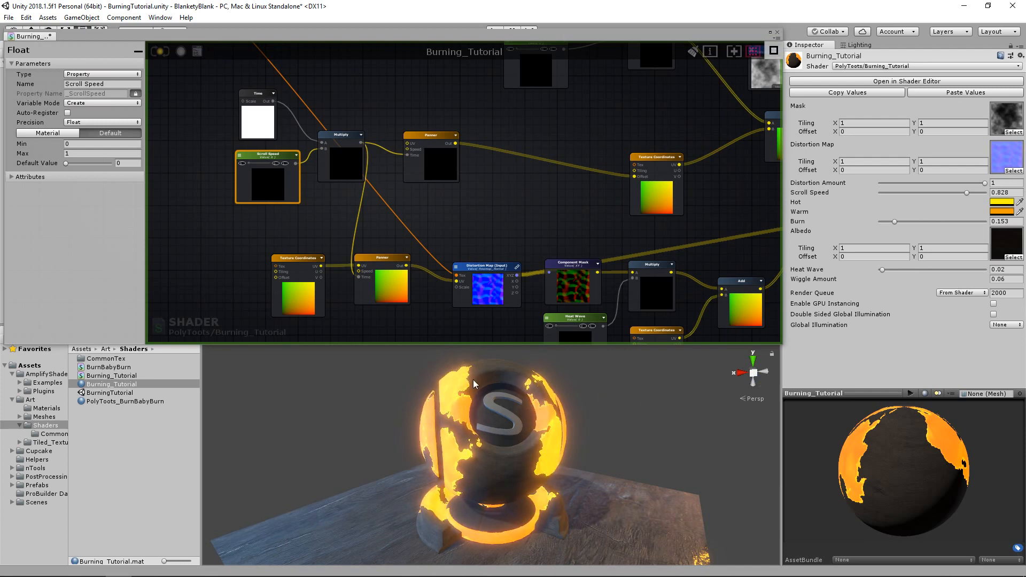
pyautogui.click(603, 399)
pyautogui.click(448, 388)
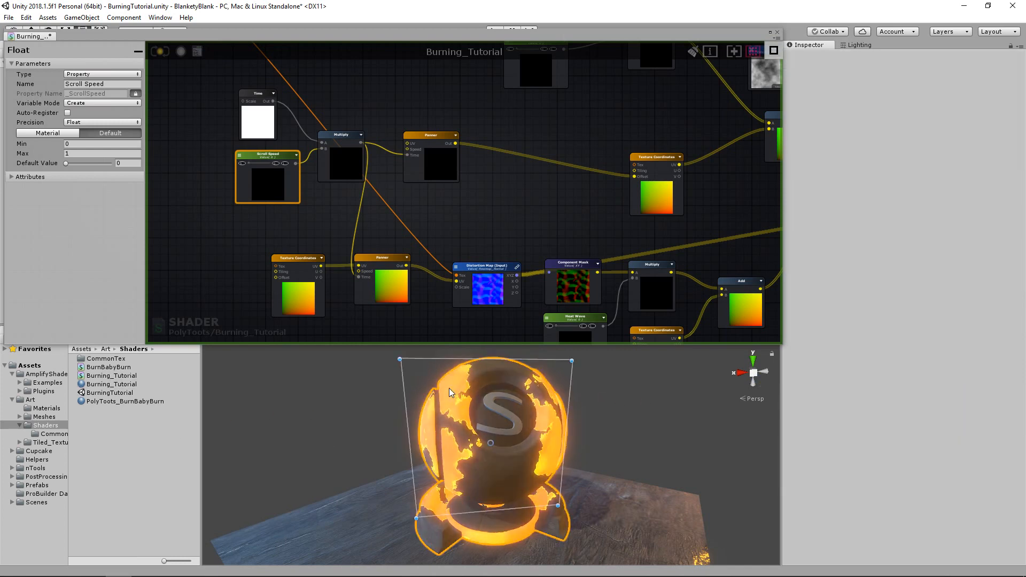
pyautogui.click(128, 384)
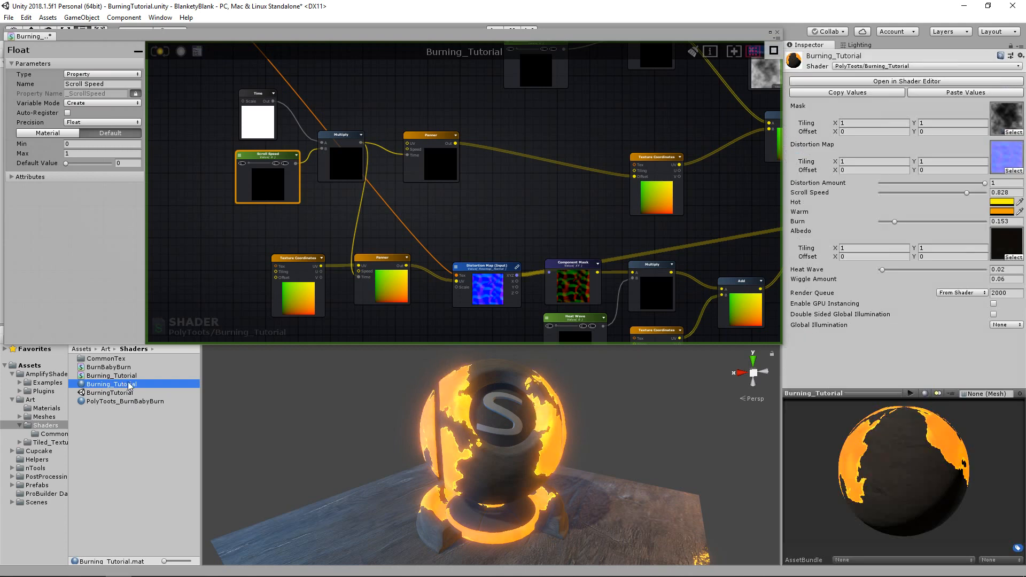
pyautogui.moveTo(967, 192); pyautogui.dragTo(885, 193)
pyautogui.moveTo(470, 427)
pyautogui.keyDown('alt'); pyautogui.mouseDown()
pyautogui.moveTo(419, 439)
pyautogui.moveTo(584, 448)
pyautogui.moveTo(601, 435)
pyautogui.mouseUp(); pyautogui.keyUp('alt')
pyautogui.scroll(5, 419, 439)
pyautogui.moveTo(886, 190); pyautogui.dragTo(896, 190)
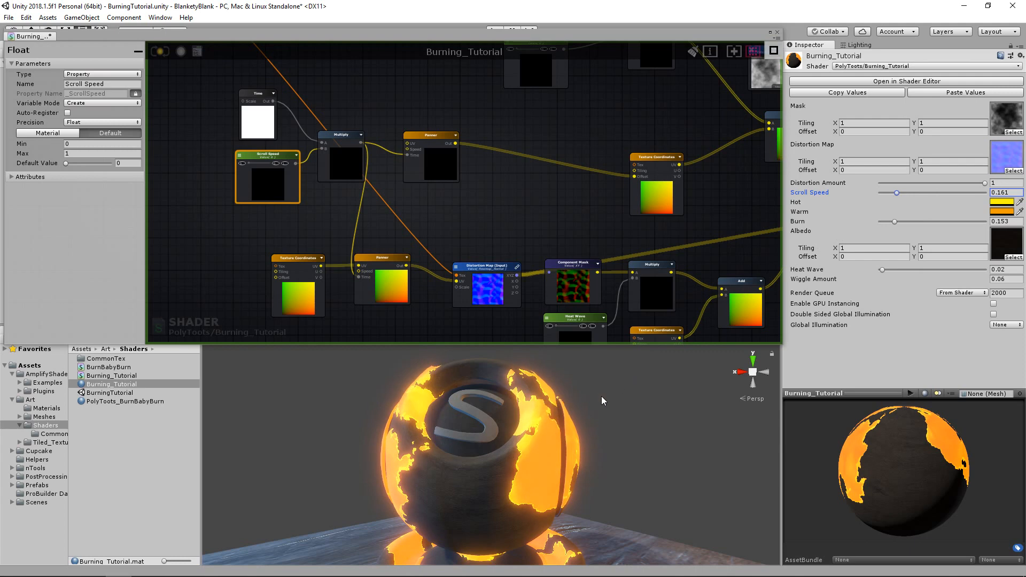
pyautogui.keyDown('alt'); pyautogui.moveTo(571, 423); pyautogui.dragTo(501, 451); pyautogui.keyUp('alt')
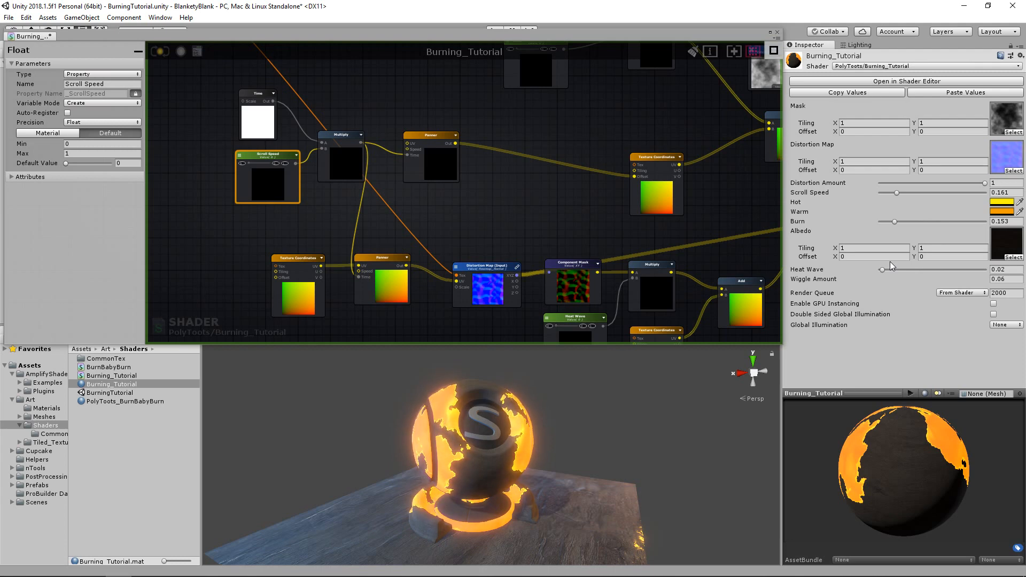
# Test the burn effect by raising the material's Burn to its maximum and bringing it back to 0.181.
pyautogui.moveTo(894, 219)
pyautogui.mouseDown()
pyautogui.moveTo(874, 224)
pyautogui.moveTo(998, 214)
pyautogui.mouseUp()
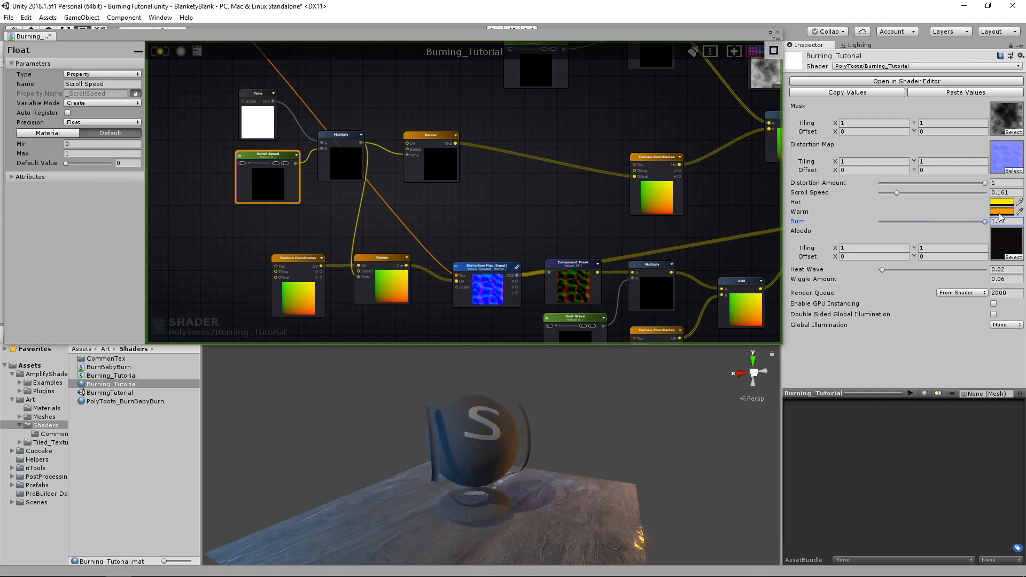
pyautogui.moveTo(970, 226)
pyautogui.mouseDown()
pyautogui.moveTo(863, 223)
pyautogui.moveTo(895, 225)
pyautogui.moveTo(880, 220)
pyautogui.moveTo(918, 209)
pyautogui.mouseUp()
pyautogui.moveTo(614, 386)
pyautogui.keyDown('alt'); pyautogui.mouseDown()
pyautogui.moveTo(542, 410)
pyautogui.moveTo(716, 382)
pyautogui.moveTo(412, 426)
pyautogui.mouseUp(); pyautogui.keyUp('alt')
pyautogui.moveTo(918, 220)
pyautogui.mouseDown()
pyautogui.moveTo(989, 222)
pyautogui.moveTo(888, 226)
pyautogui.moveTo(899, 223)
pyautogui.mouseUp()
# Move the Burning_Tutorial output node farther away from the Wiggle Amount Multiply.
pyautogui.moveTo(375, 198); pyautogui.dragTo(98, 177, button='middle')
pyautogui.scroll(-3, 608, 193)
pyautogui.moveTo(575, 208); pyautogui.dragTo(336, 204, button='middle')
pyautogui.click(620, 158)
pyautogui.moveTo(652, 142); pyautogui.dragTo(489, 194, button='middle')
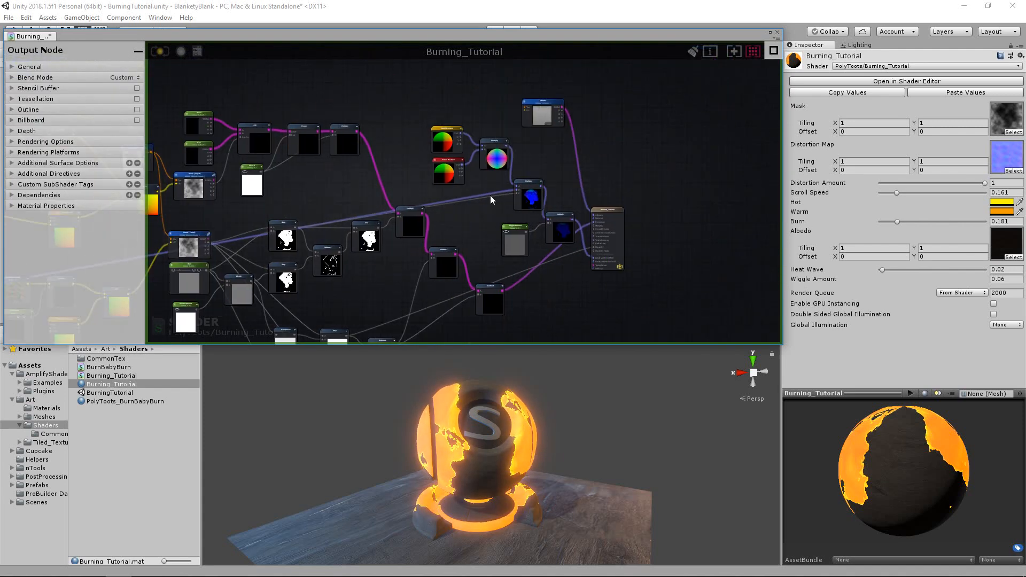
pyautogui.scroll(1, 490, 195)
pyautogui.moveTo(350, 214); pyautogui.dragTo(331, 196, button='middle')
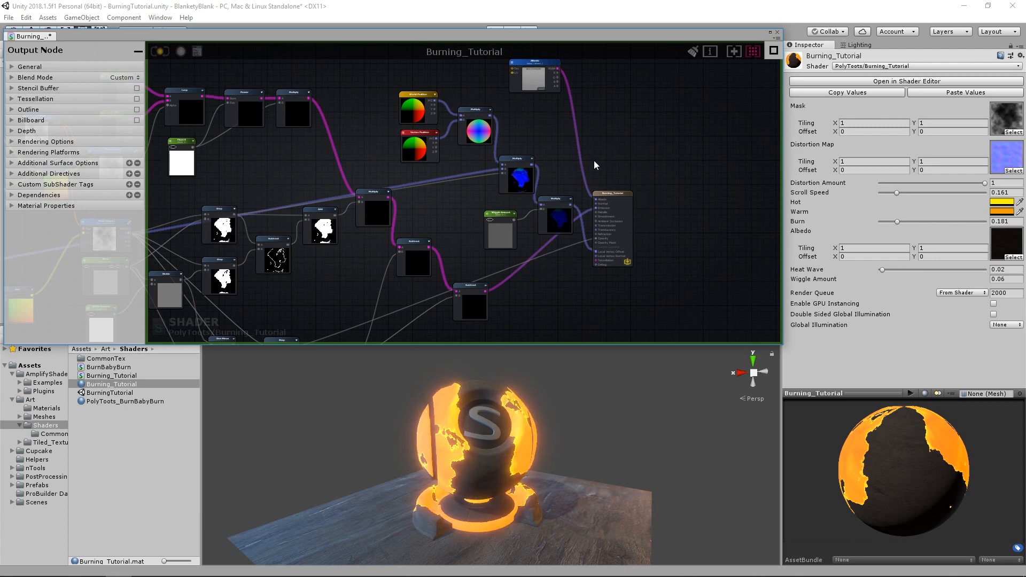
pyautogui.moveTo(617, 196); pyautogui.dragTo(667, 197)
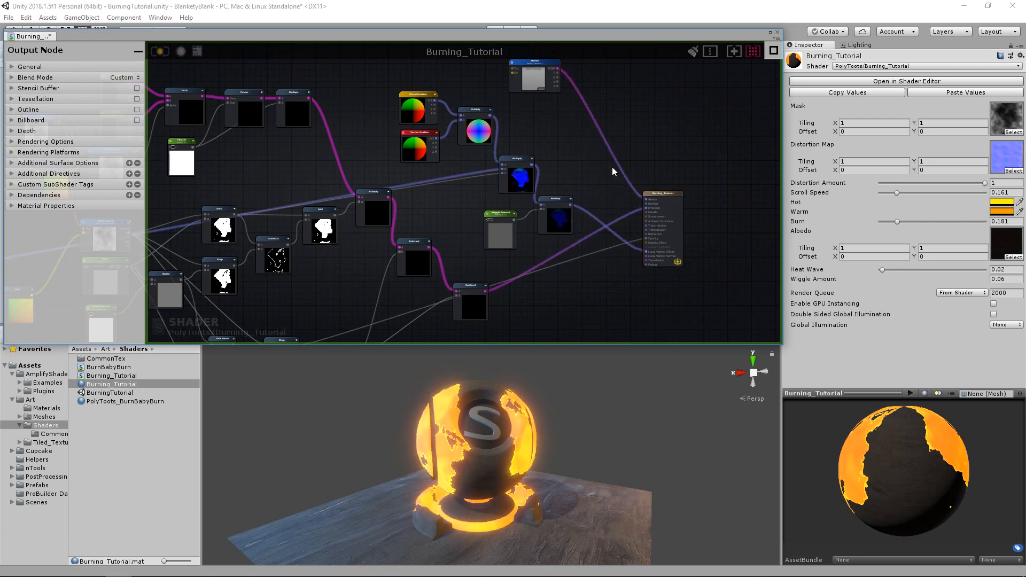
# Examine the overall graph layout from the mask textures to the output node.
pyautogui.moveTo(385, 237); pyautogui.dragTo(598, 197, button='middle')
pyautogui.scroll(-2, 468, 222)
pyautogui.moveTo(422, 224); pyautogui.dragTo(340, 180, button='middle')
pyautogui.scroll(2, 544, 224)
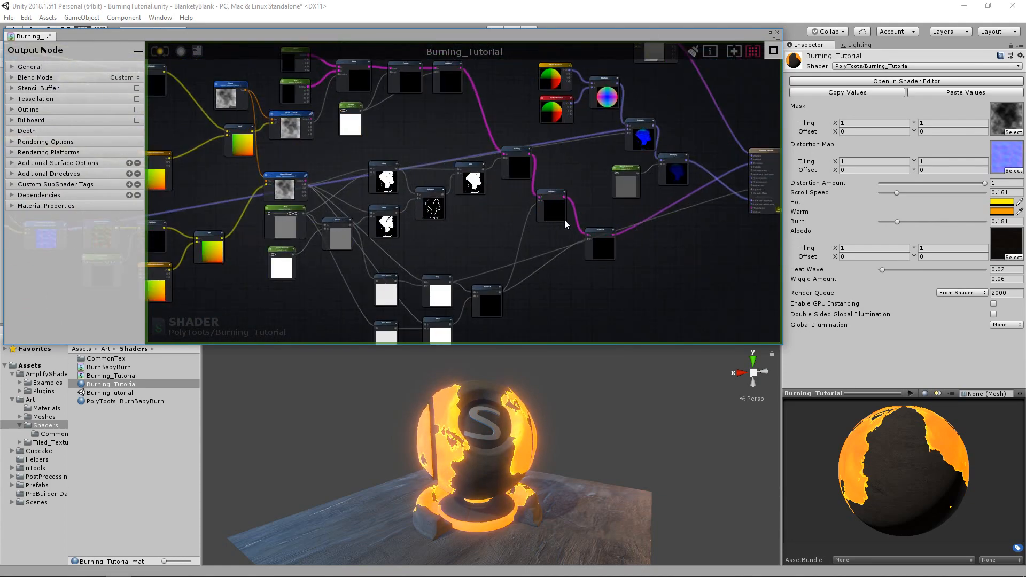
pyautogui.moveTo(673, 239); pyautogui.dragTo(544, 277, button='middle')
pyautogui.scroll(1, 571, 219)
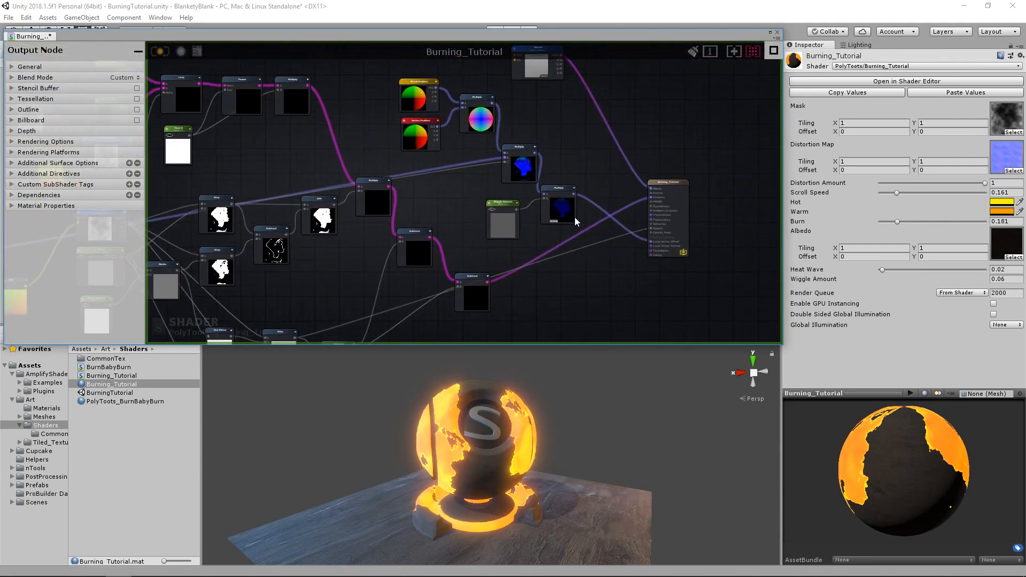
pyautogui.moveTo(571, 219); pyautogui.dragTo(533, 241, button='middle')
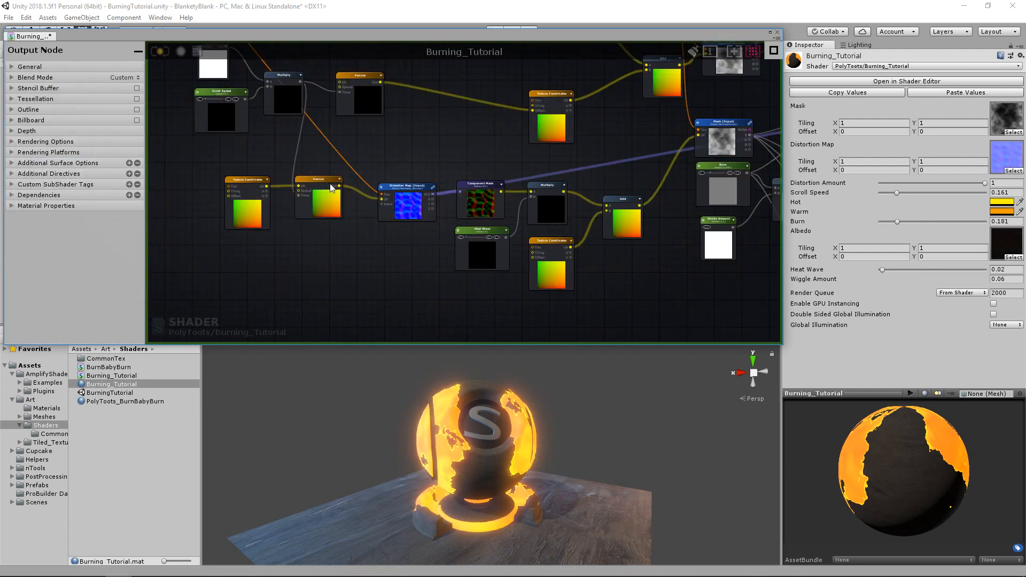
# Examine the speed of the Distortion Map's Panner and the channels enabled in its Component Mask.
pyautogui.click(324, 186)
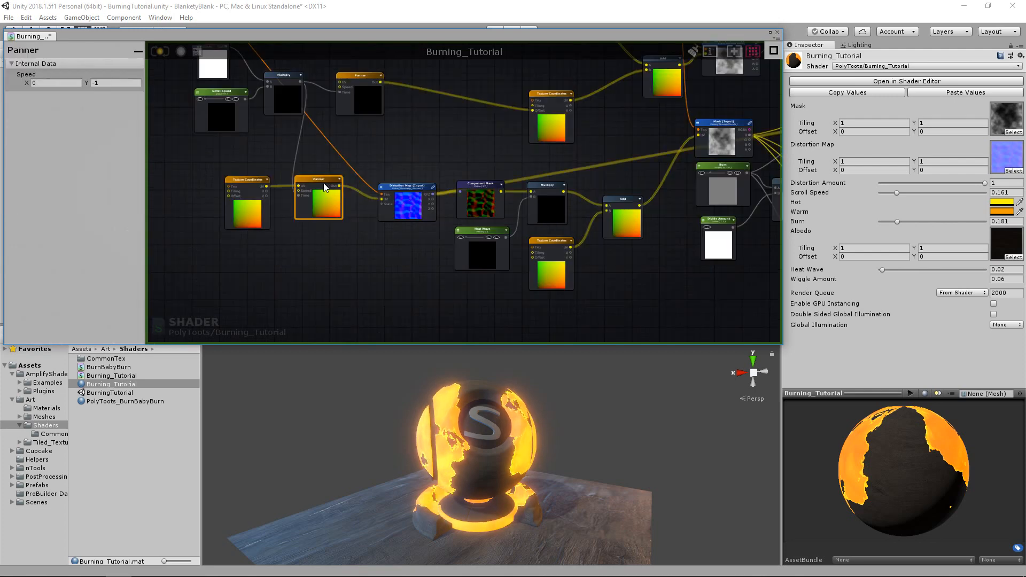
pyautogui.click(108, 83)
pyautogui.click(448, 140)
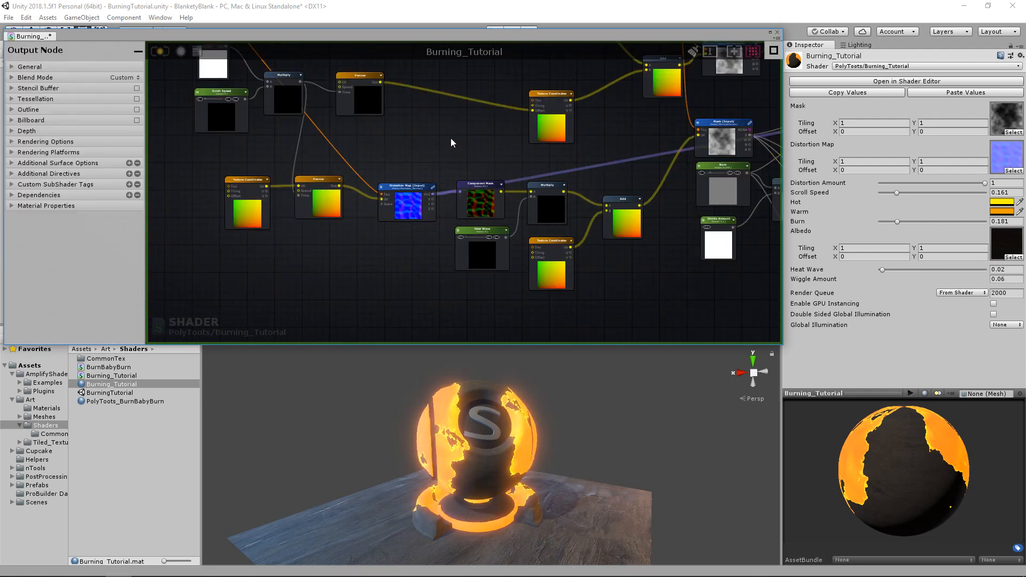
pyautogui.moveTo(447, 129); pyautogui.dragTo(351, 173, button='middle')
pyautogui.click(357, 226)
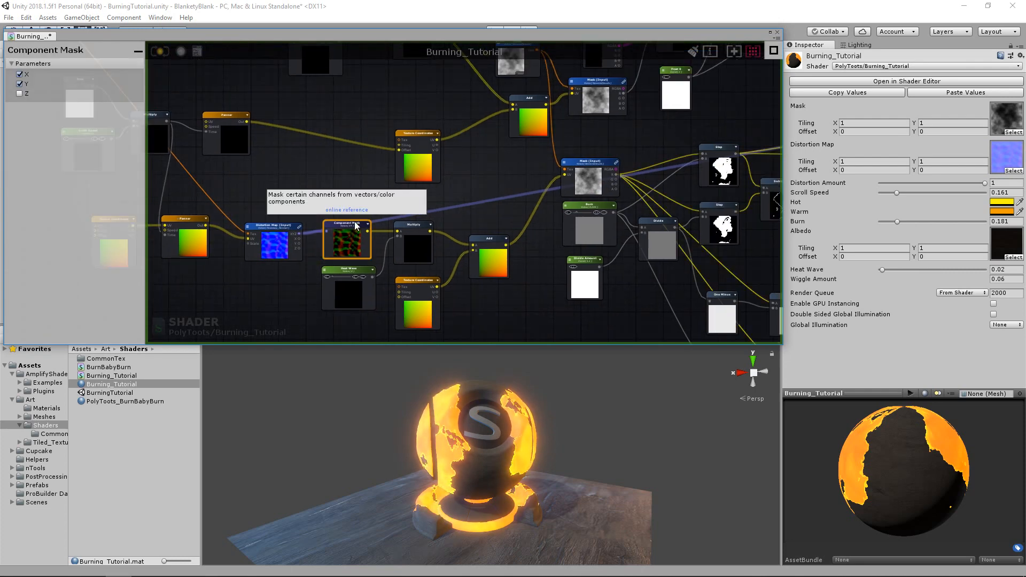
pyautogui.moveTo(413, 219); pyautogui.dragTo(321, 187, button='middle')
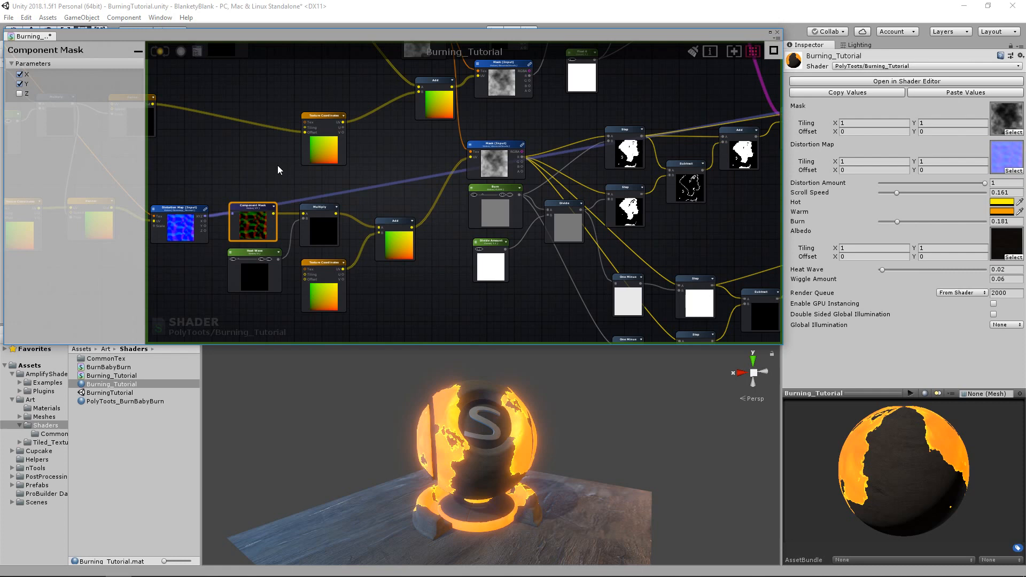
pyautogui.click(338, 171)
pyautogui.click(267, 213)
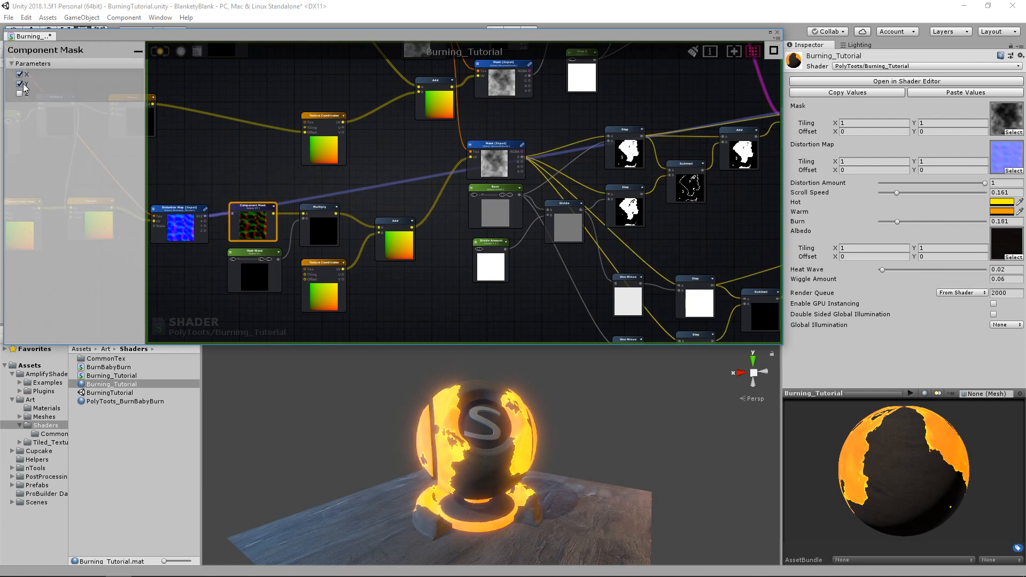
pyautogui.click(380, 156)
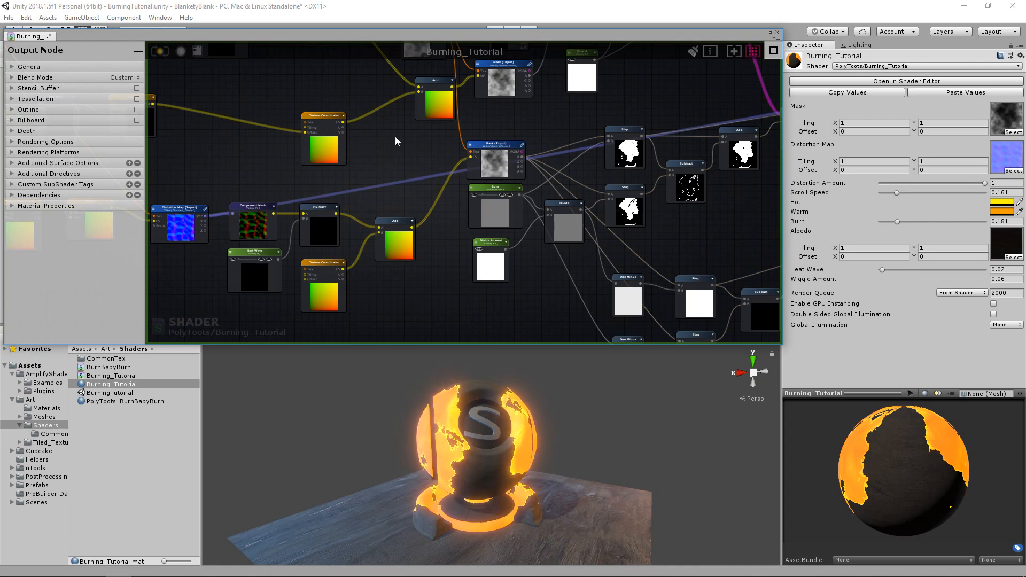
# Examine the Step, Subtract and Multiply nodes leading from the burn masks to the output node.
pyautogui.moveTo(396, 141); pyautogui.dragTo(423, 259, button='right')
pyautogui.moveTo(695, 162); pyautogui.dragTo(474, 144, button='middle')
pyautogui.moveTo(694, 190); pyautogui.dragTo(542, 179, button='middle')
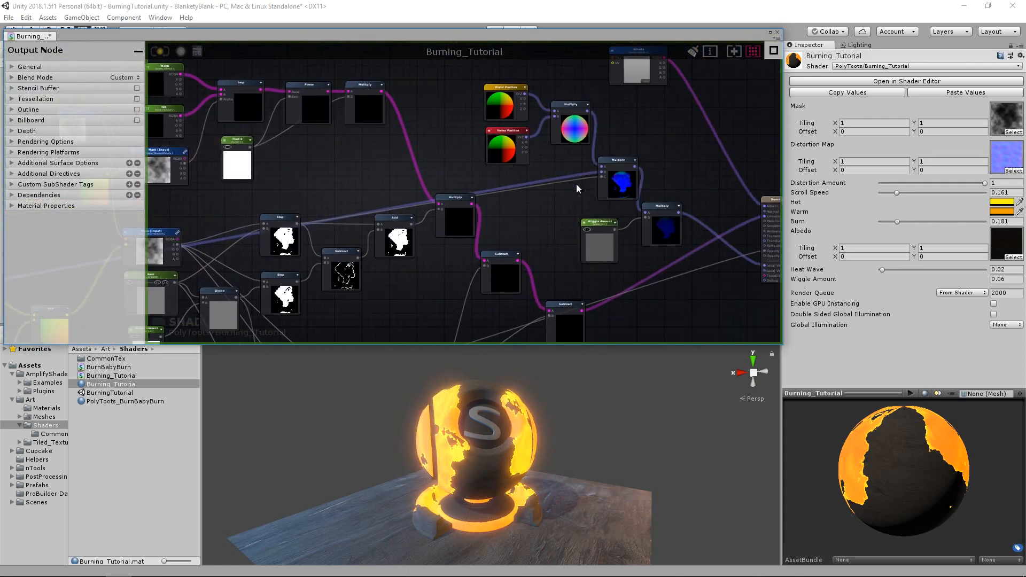
pyautogui.moveTo(556, 188); pyautogui.dragTo(656, 87, button='middle')
pyautogui.moveTo(506, 262); pyautogui.dragTo(661, 271, button='middle')
pyautogui.scroll(-3, 672, 250)
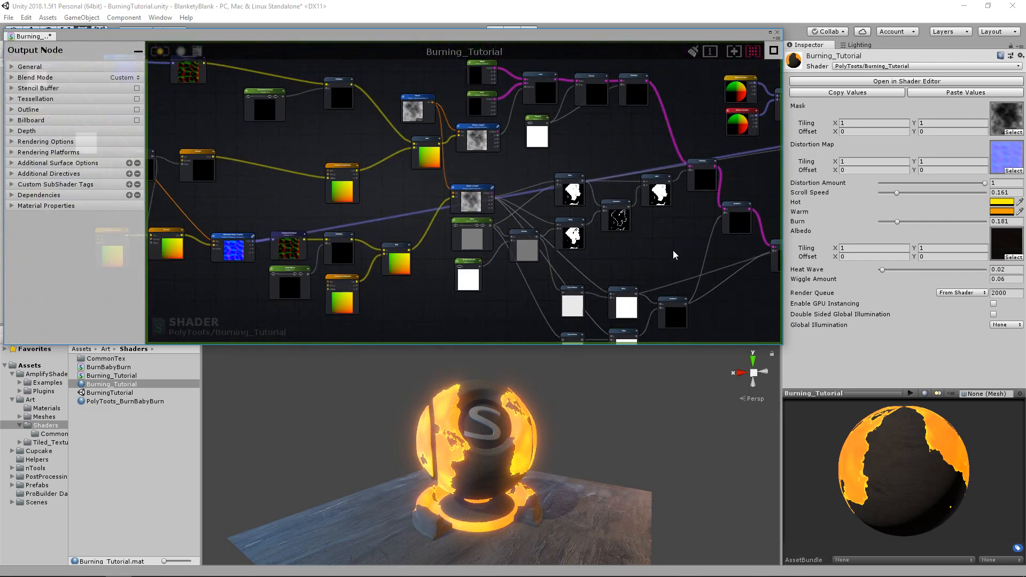
pyautogui.moveTo(767, 223); pyautogui.dragTo(511, 245, button='middle')
pyautogui.scroll(3, 620, 242)
pyautogui.moveTo(635, 248); pyautogui.dragTo(555, 257, button='middle')
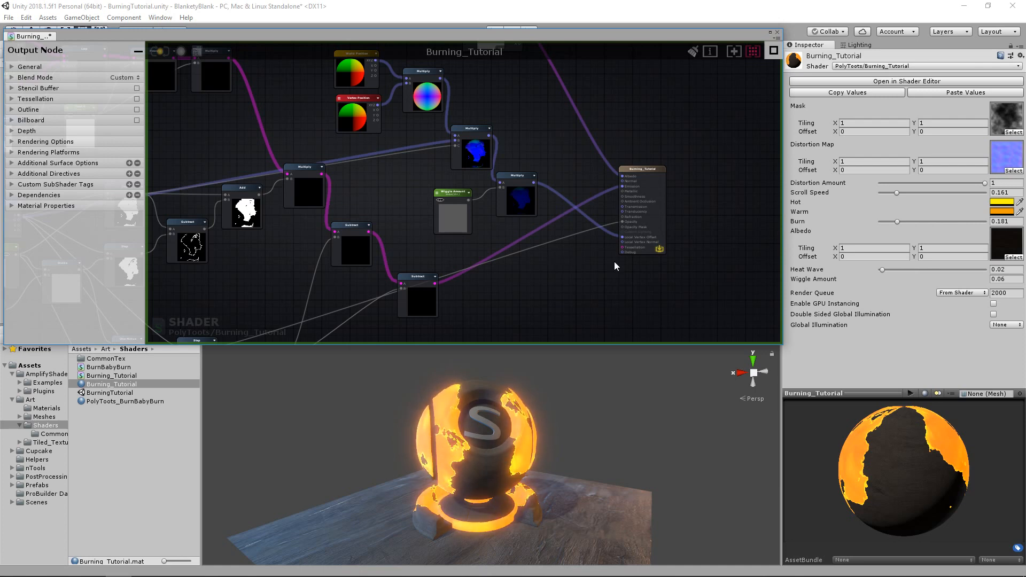
# Set the Burn value of the Burning_Tutorial material to 0.114.
pyautogui.moveTo(895, 220)
pyautogui.mouseDown()
pyautogui.moveTo(886, 222)
pyautogui.moveTo(975, 240)
pyautogui.moveTo(878, 233)
pyautogui.moveTo(929, 226)
pyautogui.moveTo(889, 223)
pyautogui.moveTo(901, 221)
pyautogui.moveTo(983, 227)
pyautogui.moveTo(881, 221)
pyautogui.moveTo(895, 221)
pyautogui.mouseUp()
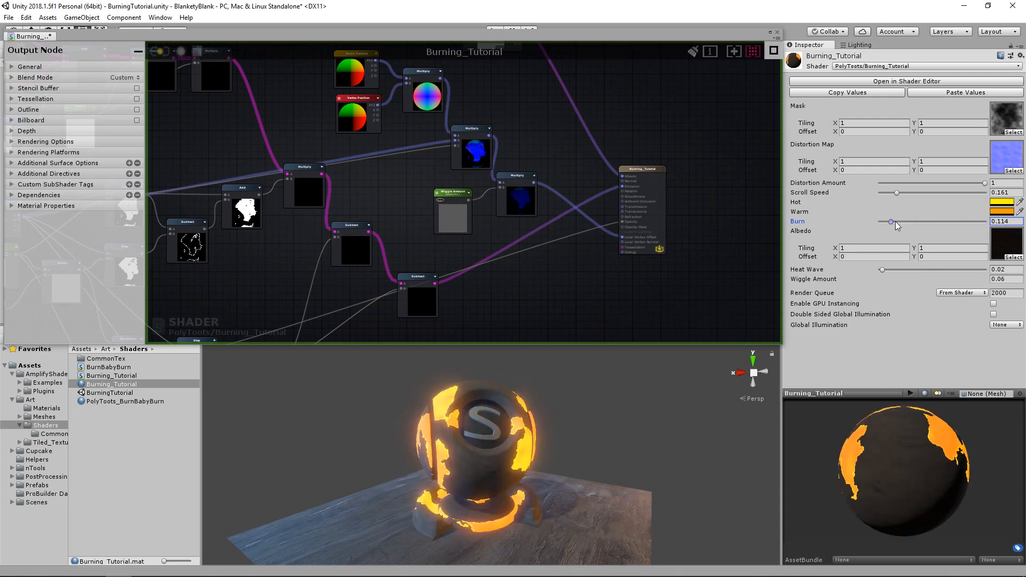